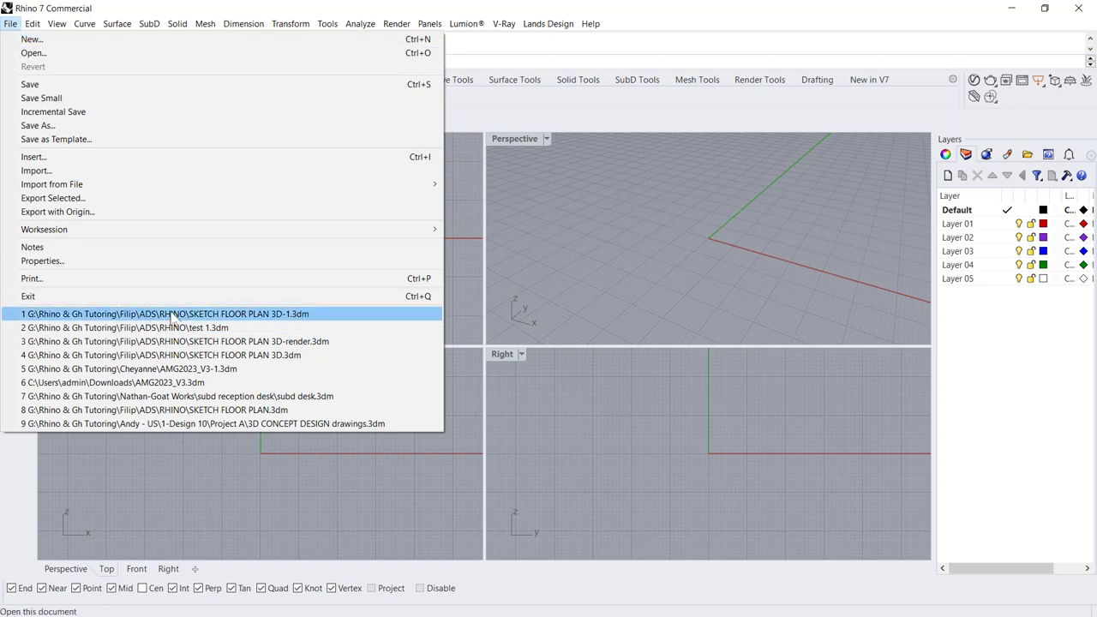
# Open SKETCH FLOOR PLAN 3D-1.3dm from recent files, zoom to the ground floor plan, and window-select its linework.
pyautogui.click(172, 315)
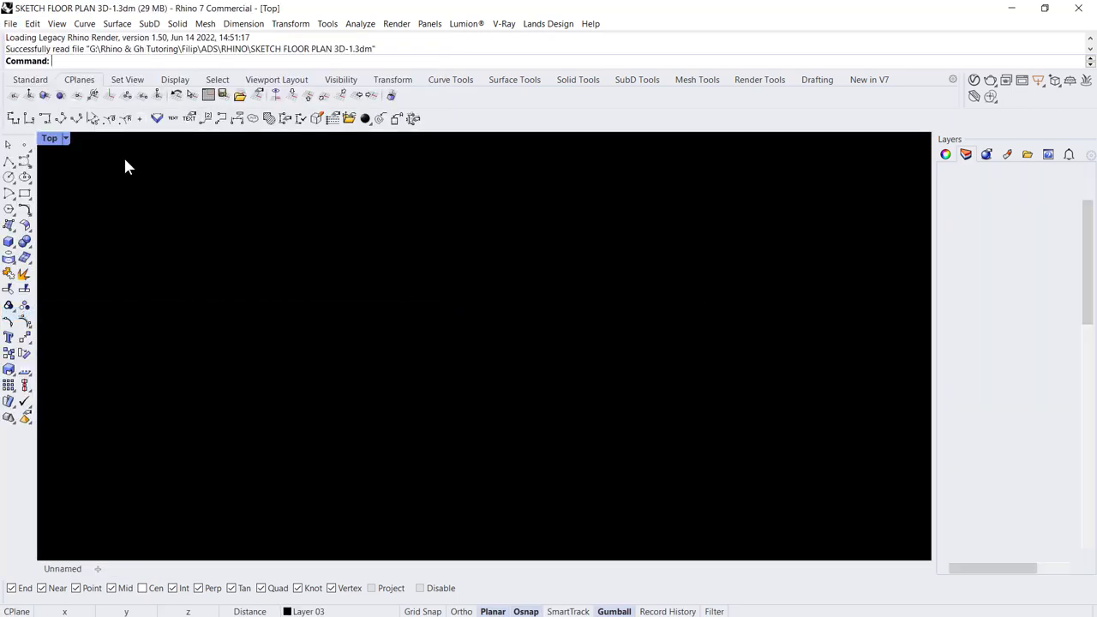
pyautogui.scroll(-5, 523, 249)
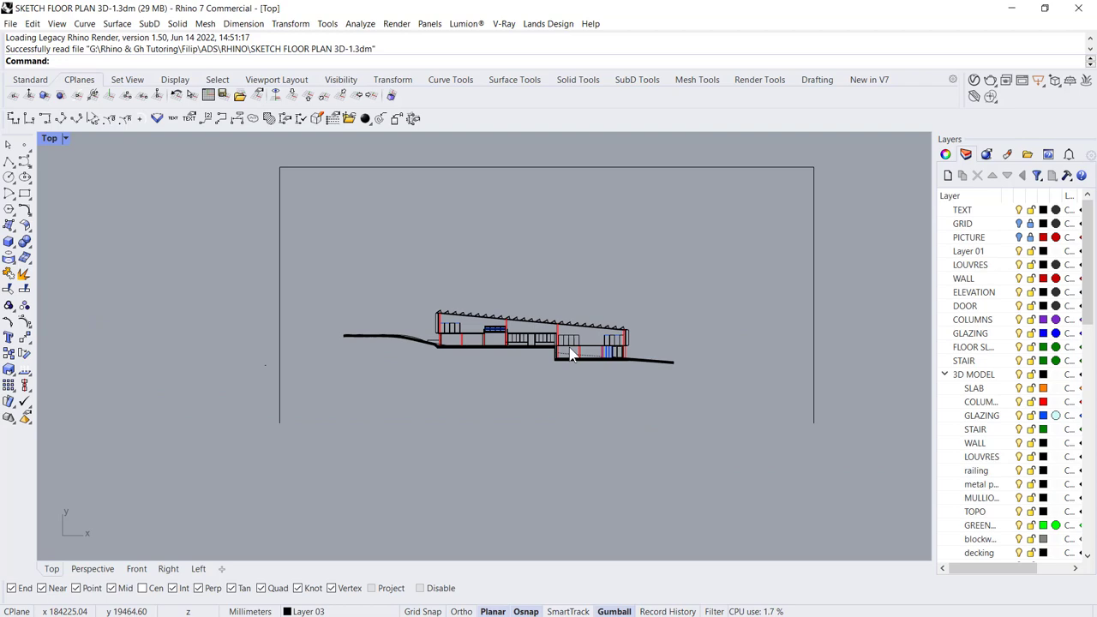
pyautogui.scroll(-4, 572, 364)
pyautogui.scroll(3, 368, 199)
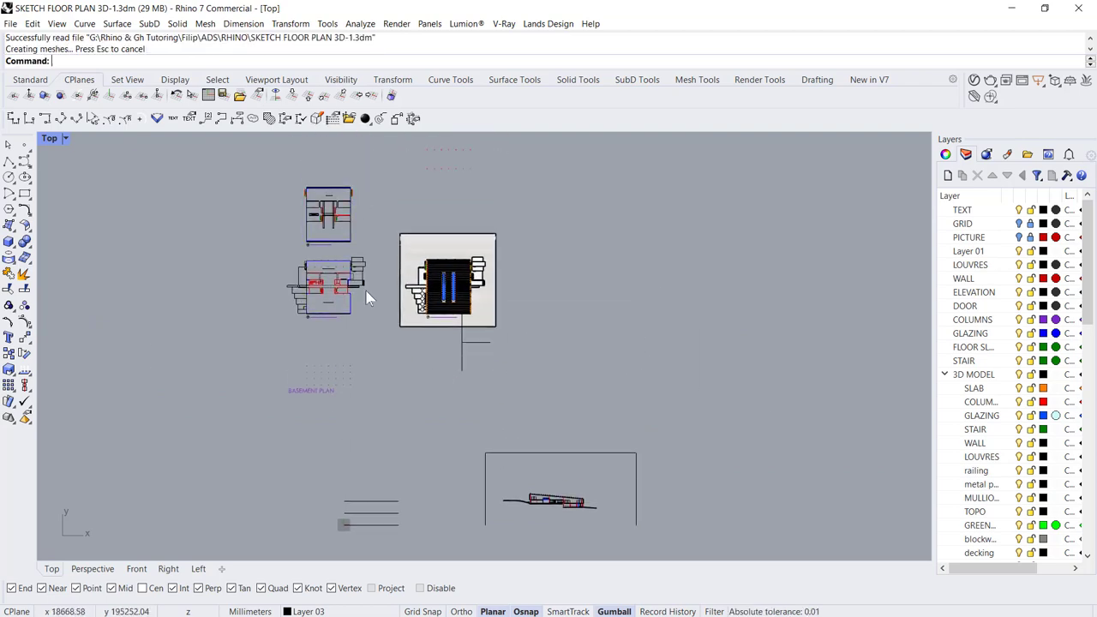
pyautogui.scroll(-3, 543, 477)
pyautogui.scroll(3, 534, 514)
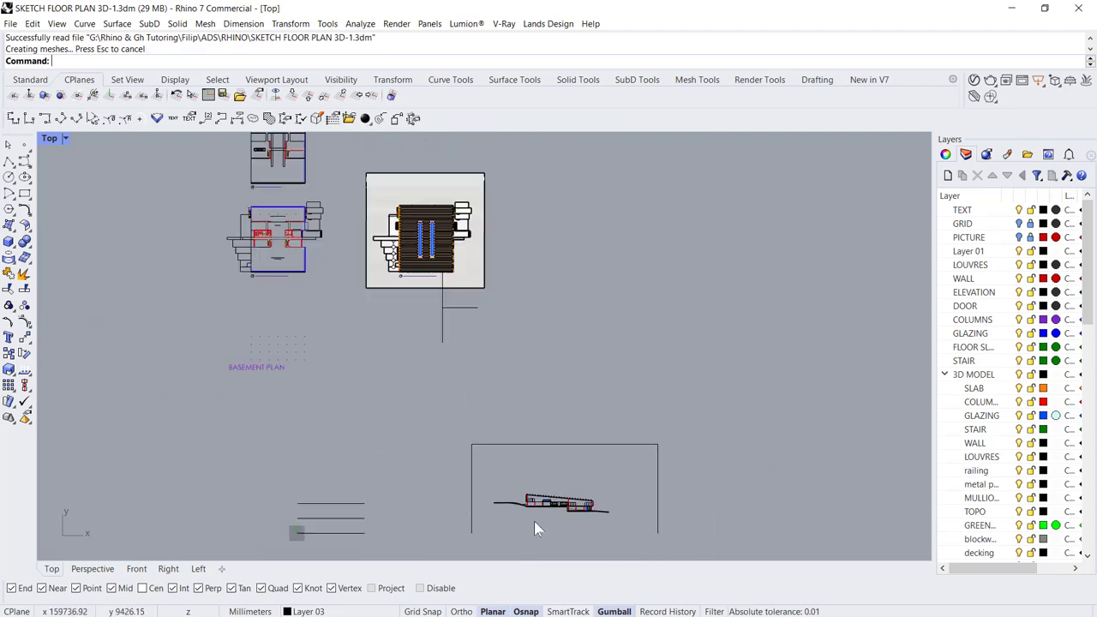
pyautogui.scroll(-3, 569, 476)
pyautogui.scroll(5, 343, 230)
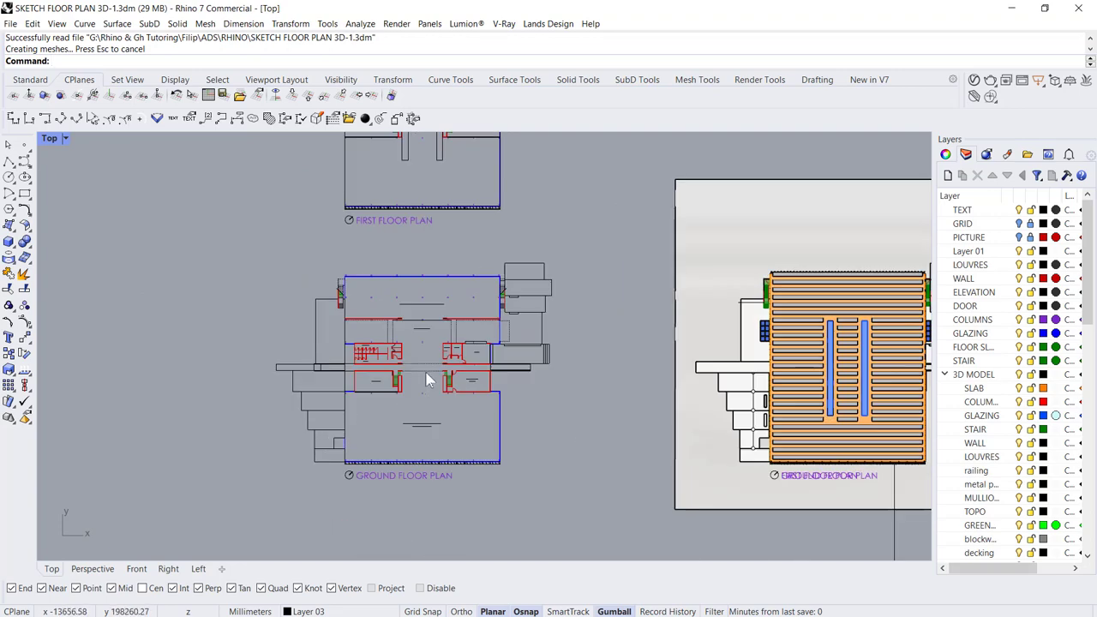
pyautogui.scroll(3, 326, 407)
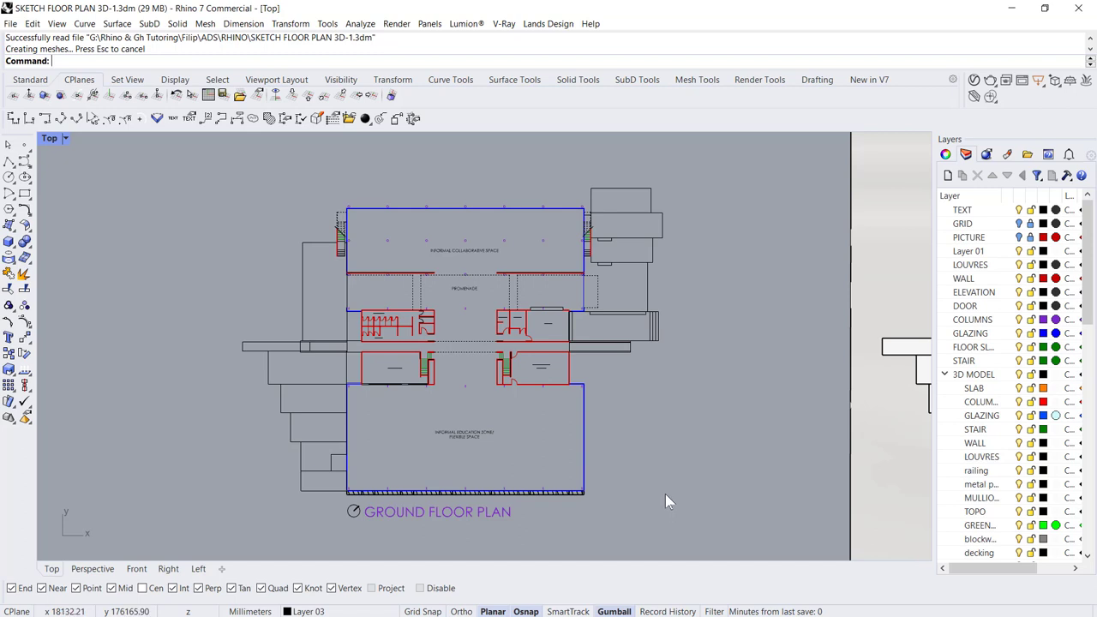
pyautogui.moveTo(687, 526); pyautogui.dragTo(234, 153)
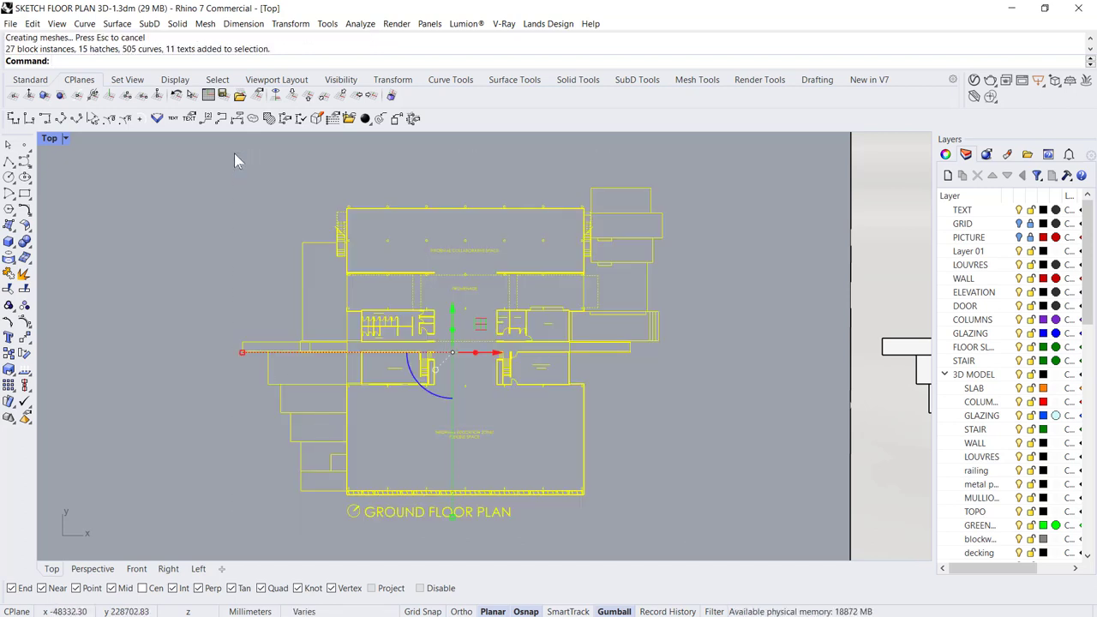
# Reselect the ground floor plan and export it as an Adobe Illustrator file 'Ground floor 200' to the Desktop.
pyautogui.click(598, 540)
pyautogui.moveTo(709, 542); pyautogui.dragTo(185, 164)
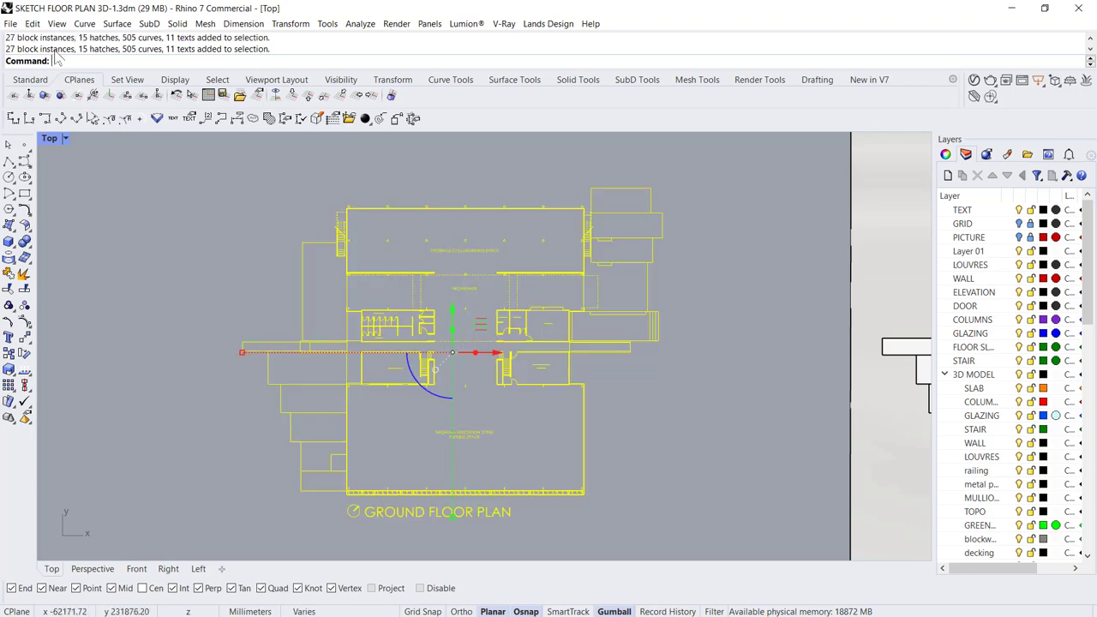
pyautogui.click(10, 23)
pyautogui.click(56, 201)
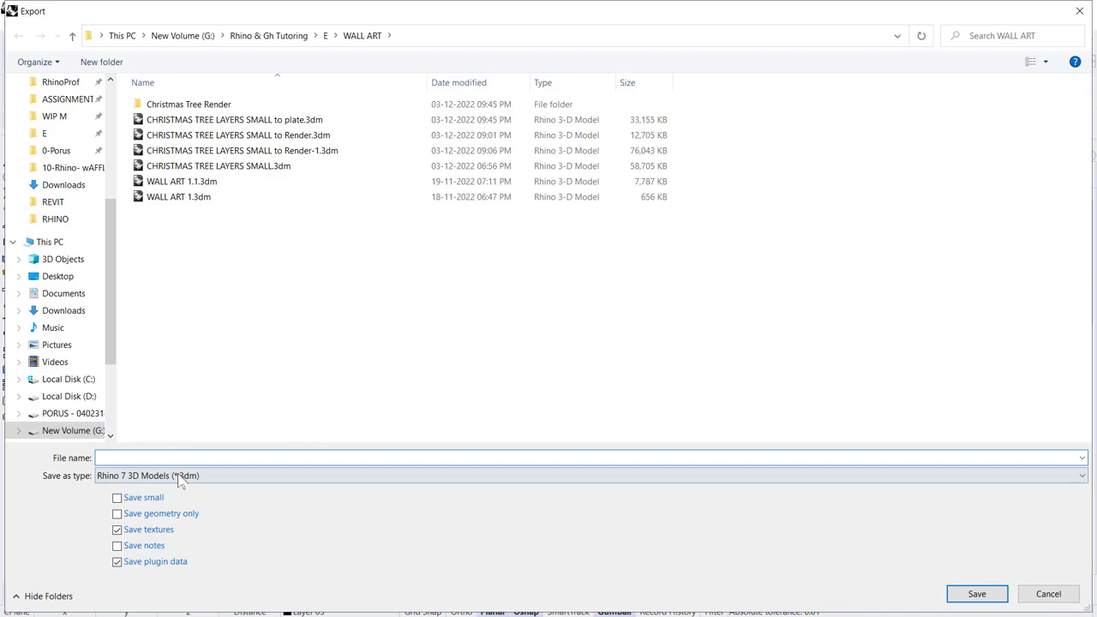
pyautogui.click(178, 476)
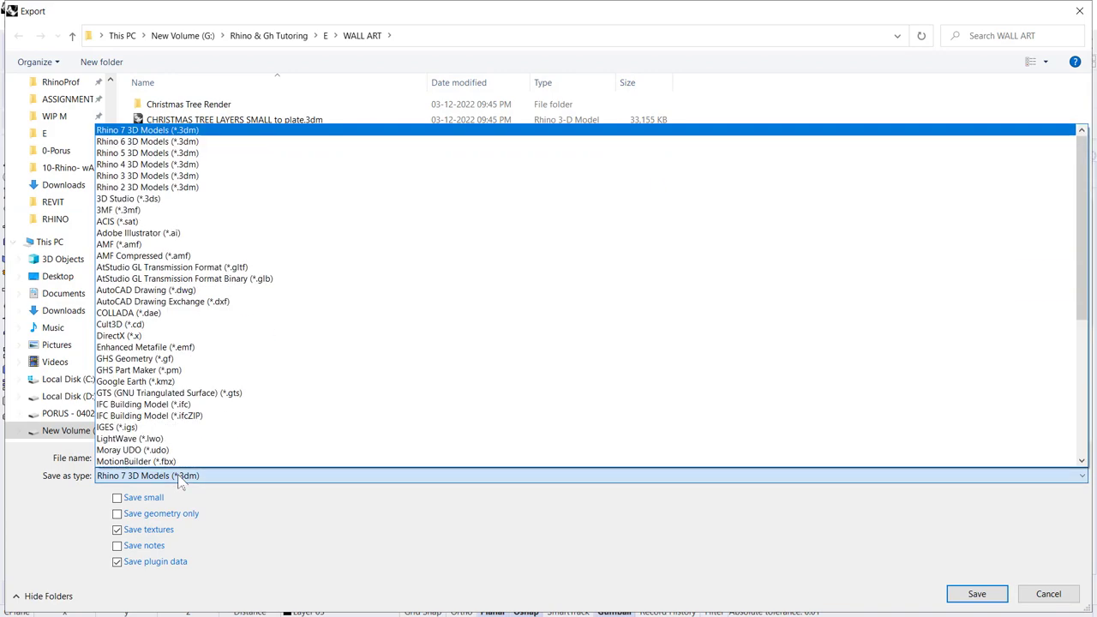
pyautogui.click(203, 232)
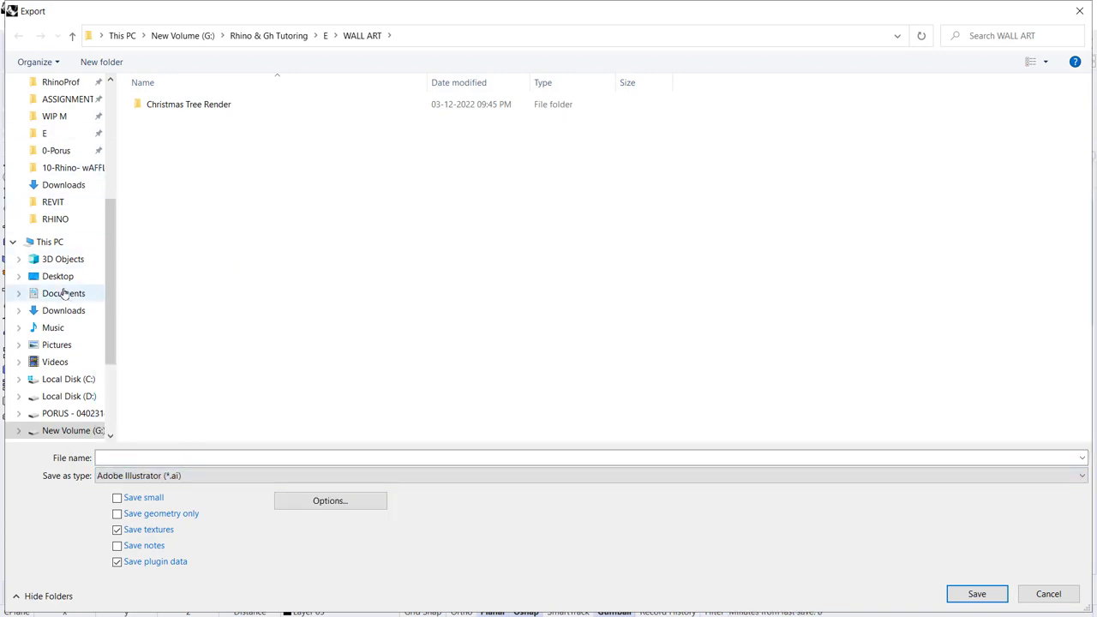
pyautogui.click(58, 276)
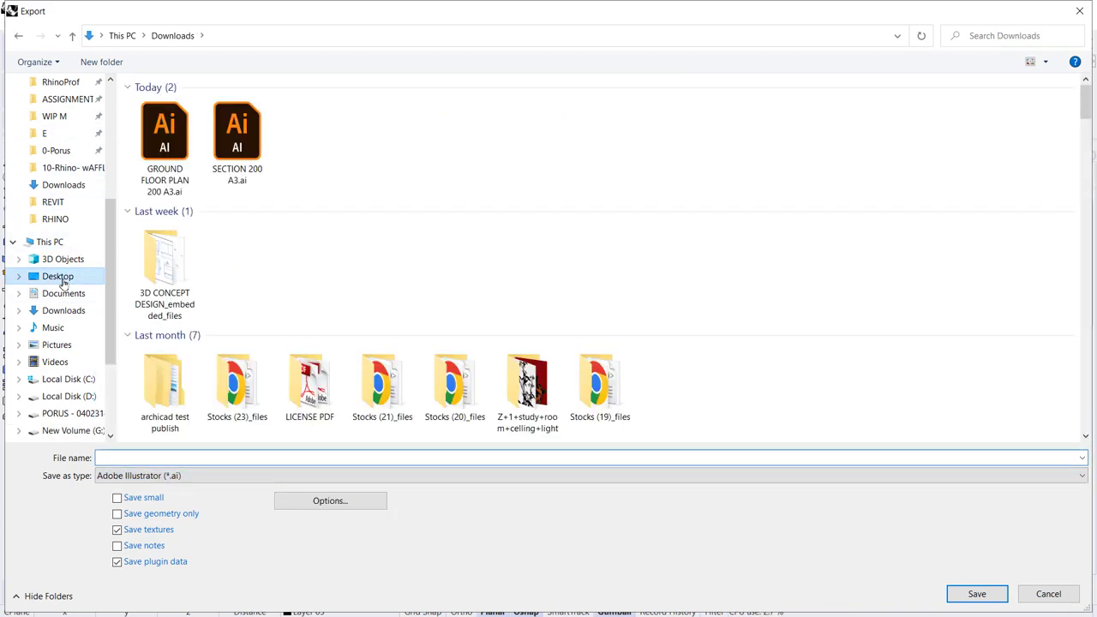
pyautogui.click(160, 459)
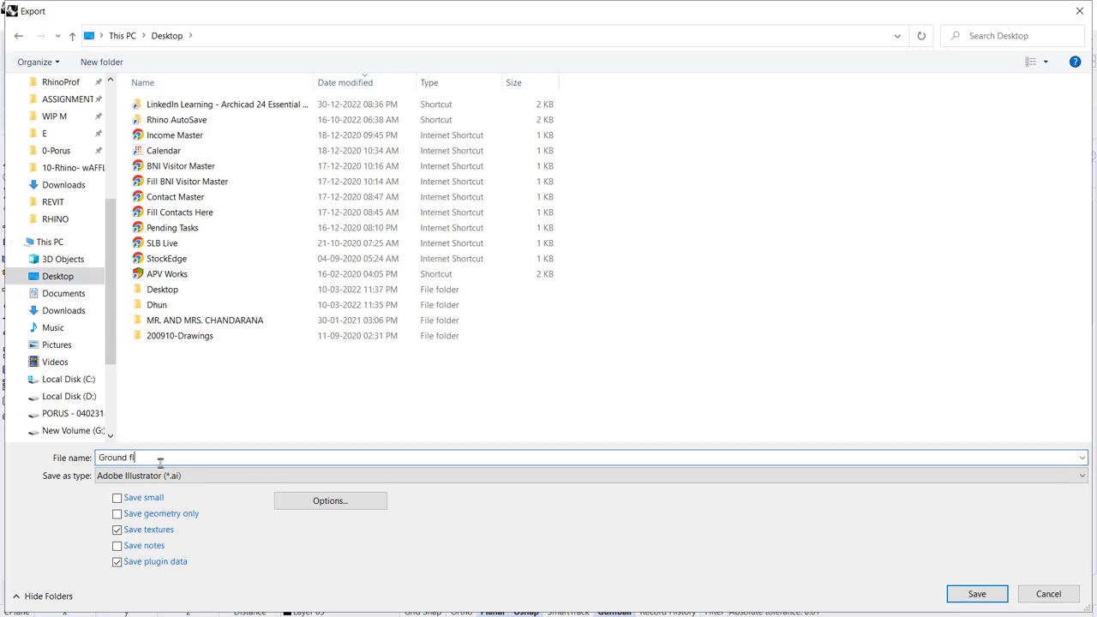
pyautogui.write('Ground floor ')
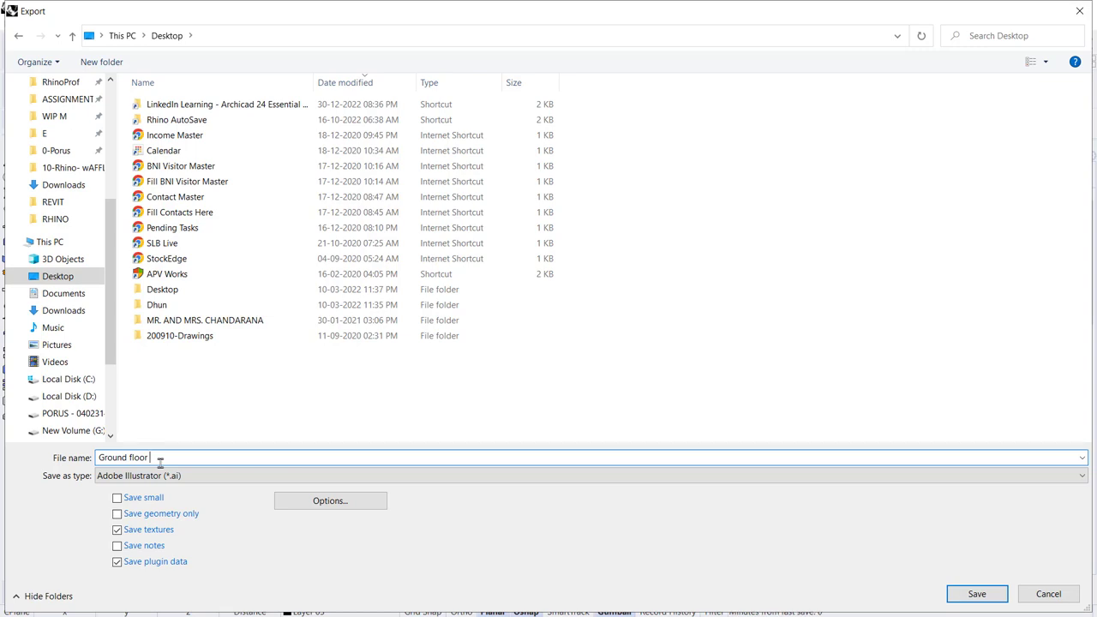
pyautogui.write('200 - A3')
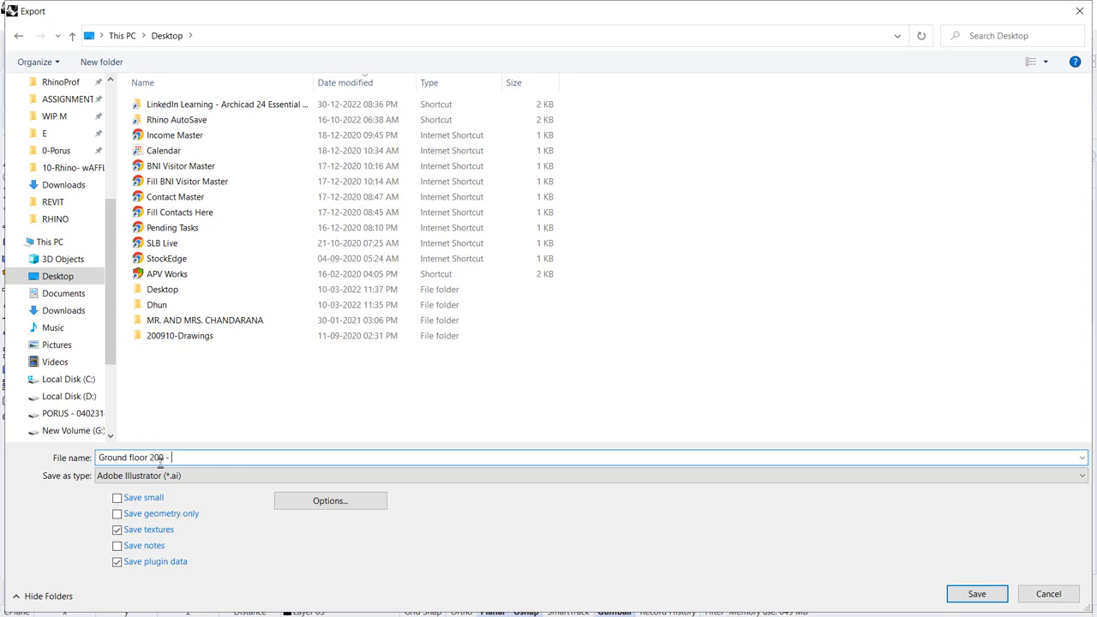
pyautogui.click(976, 593)
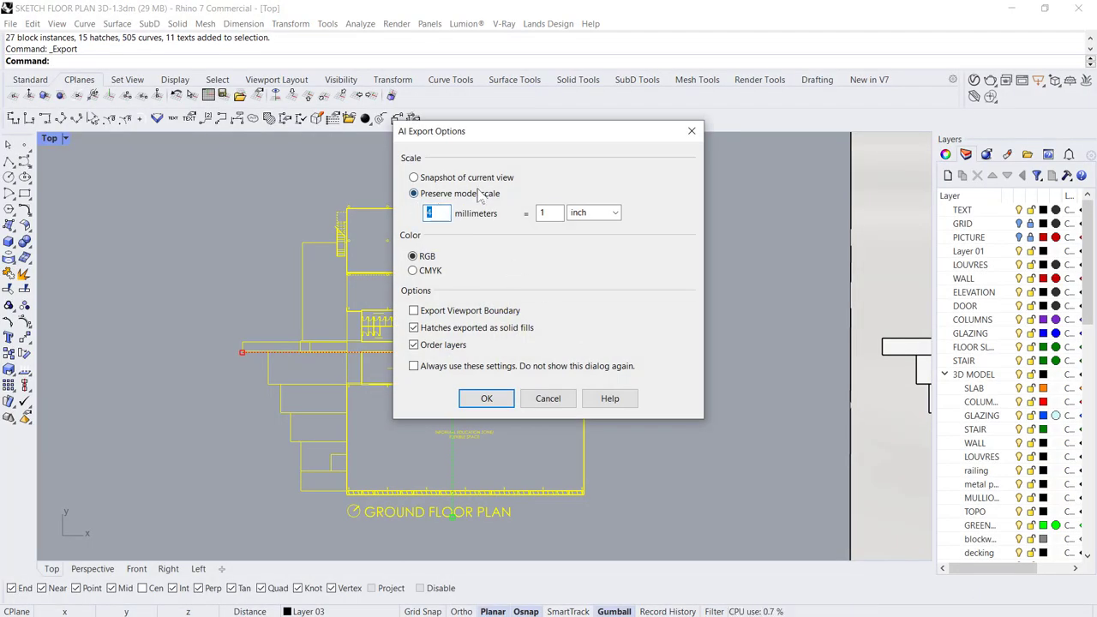
# Set the export scale to 200 millimeters = 1 mm and confirm.
pyautogui.click(546, 213)
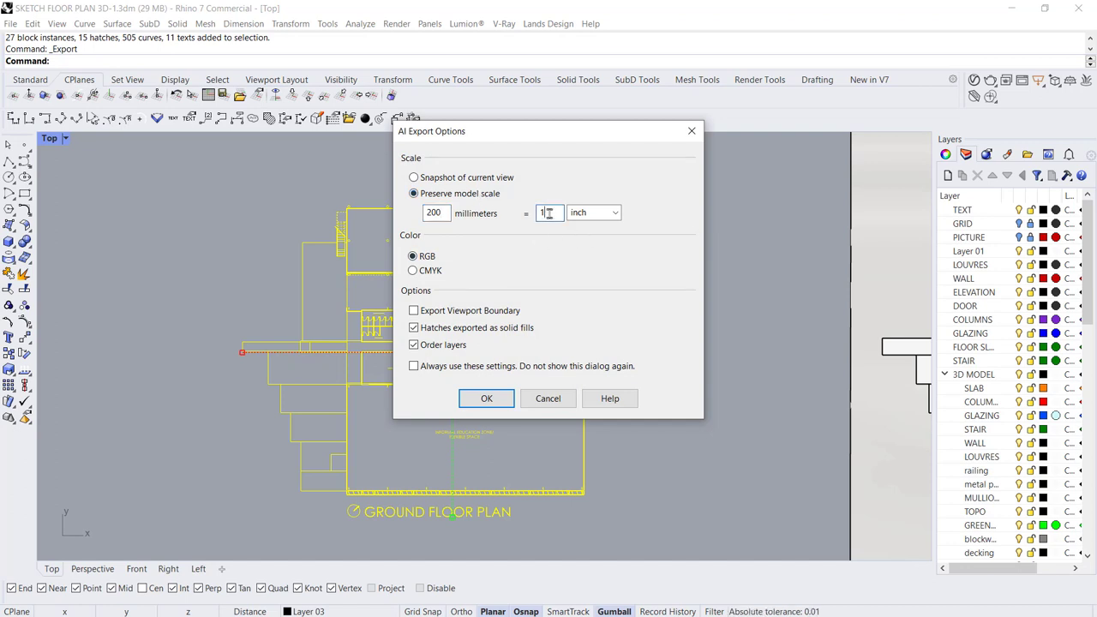
pyautogui.click(614, 212)
pyautogui.click(588, 255)
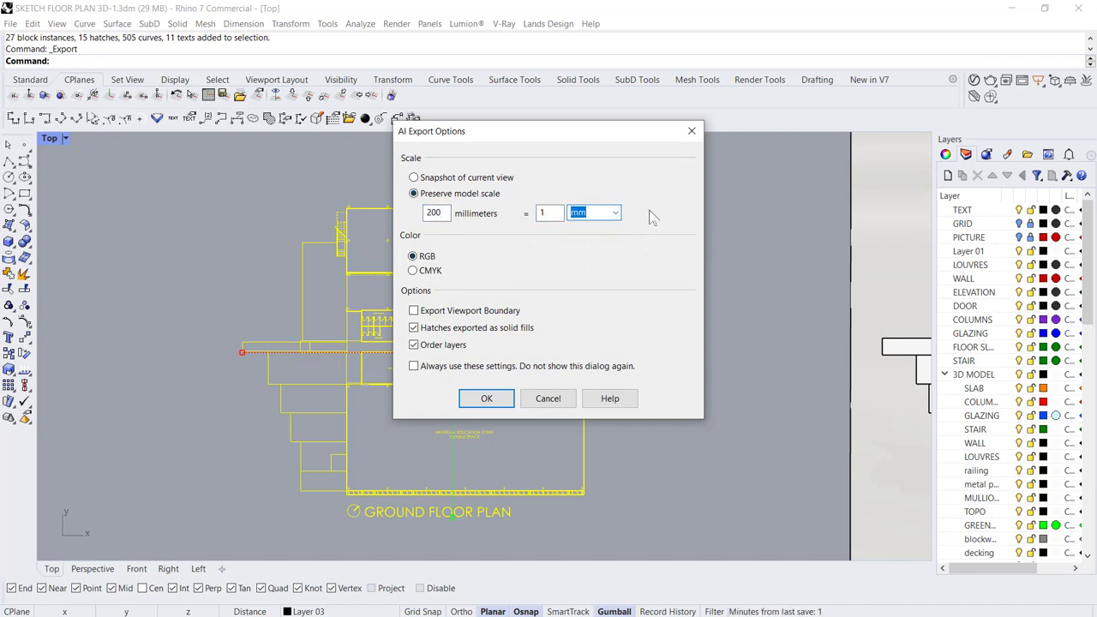
pyautogui.click(485, 399)
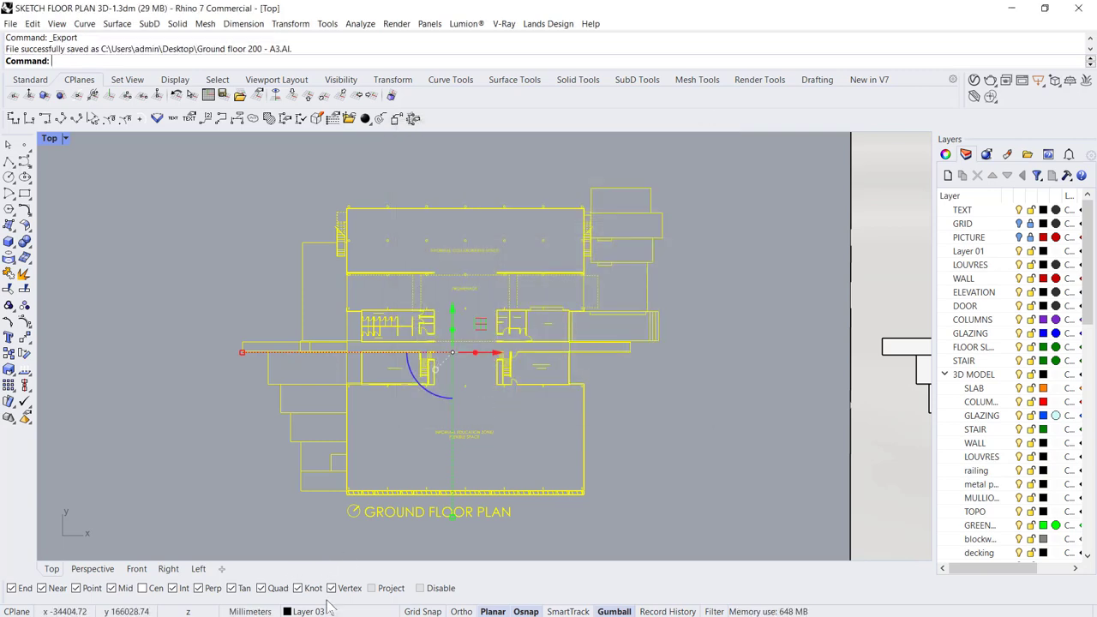
# Launch Illustrator and open Ground floor 200 - A3.AI from the Desktop, updating its legacy text.
pyautogui.press('super')
pyautogui.click(263, 605)
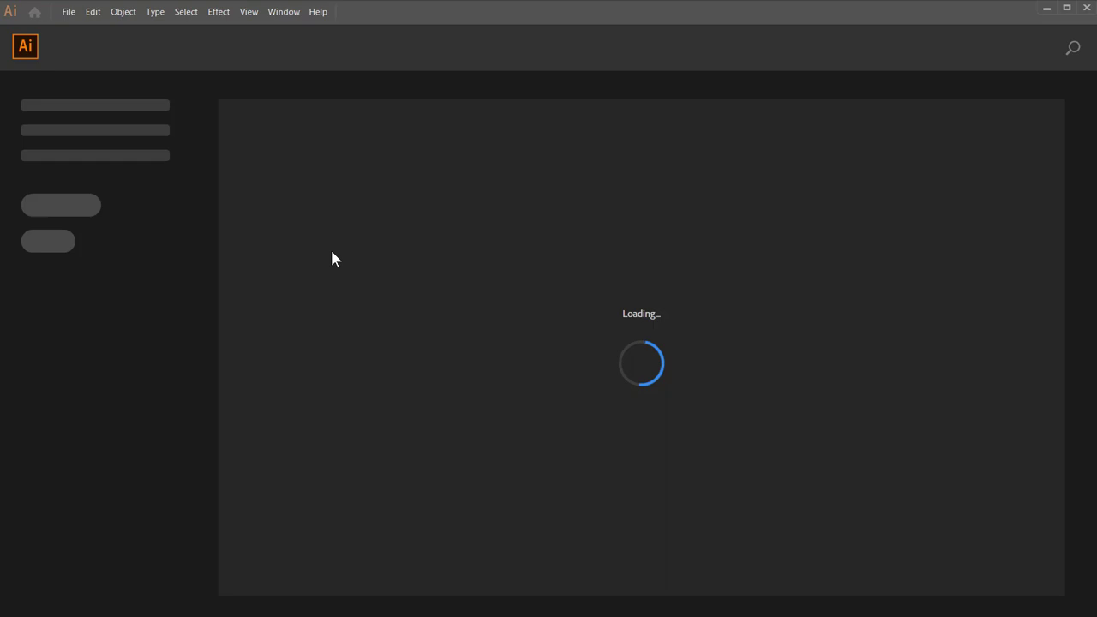
pyautogui.click(68, 11)
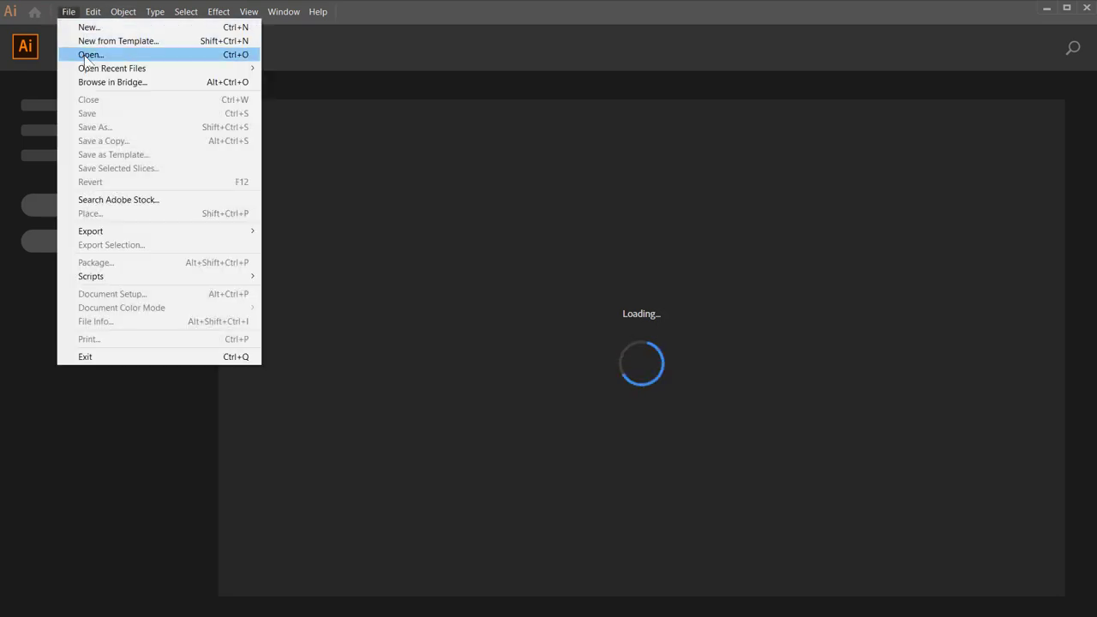
pyautogui.click(85, 56)
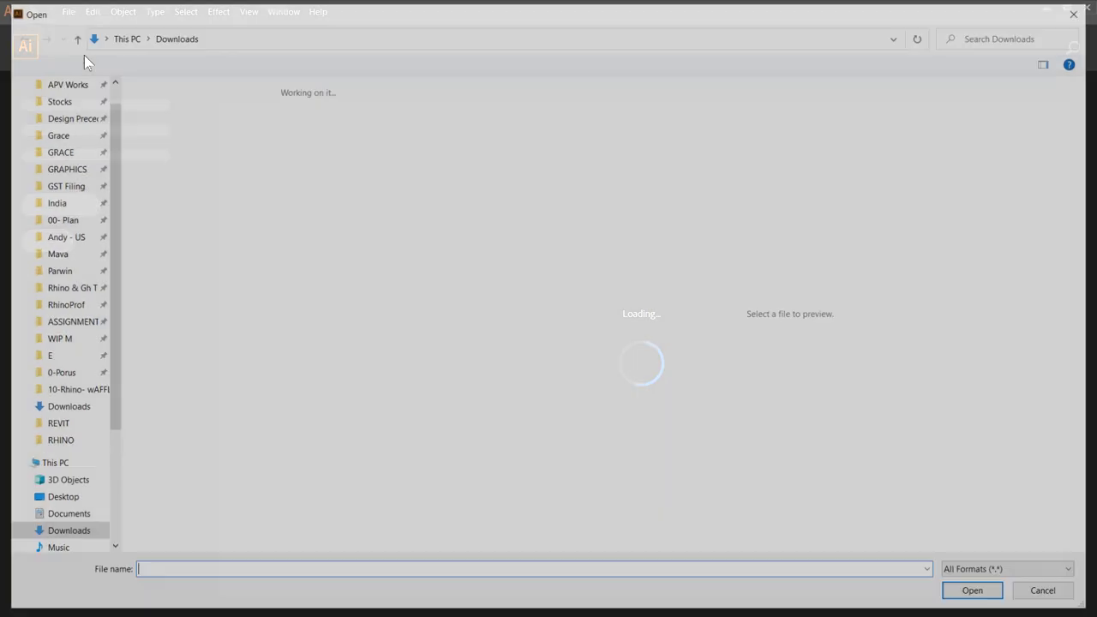
pyautogui.click(63, 498)
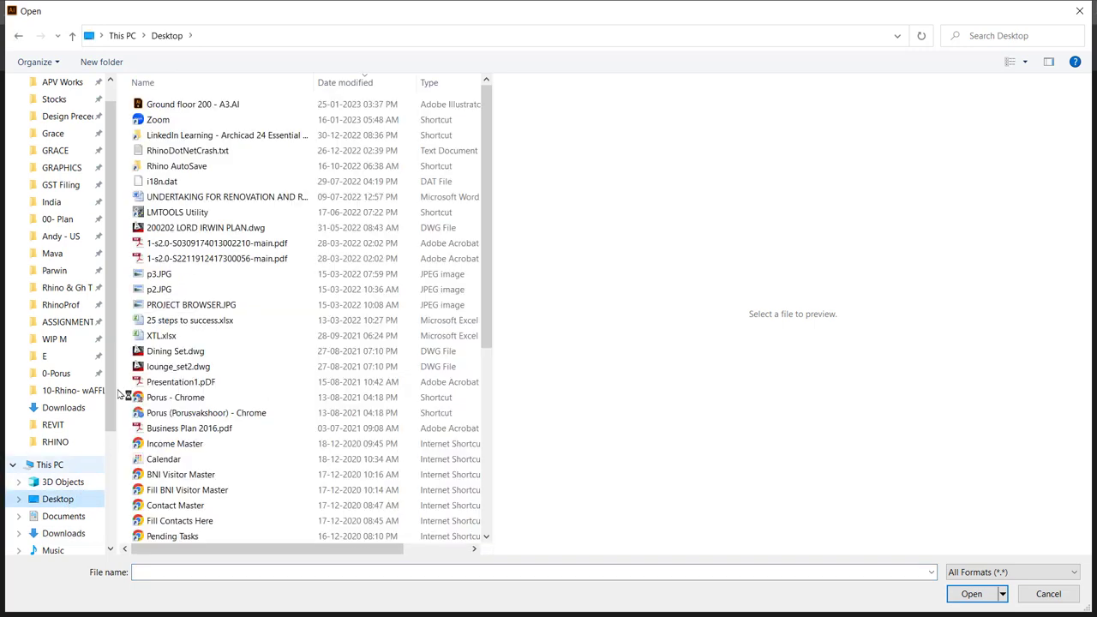
pyautogui.click(214, 106)
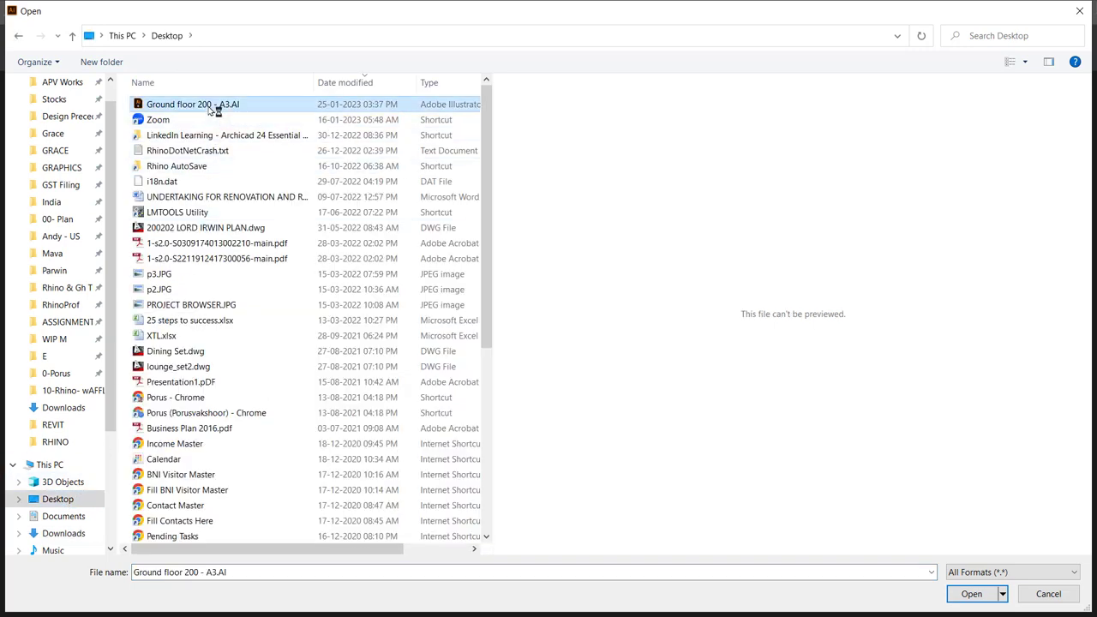
pyautogui.click(969, 597)
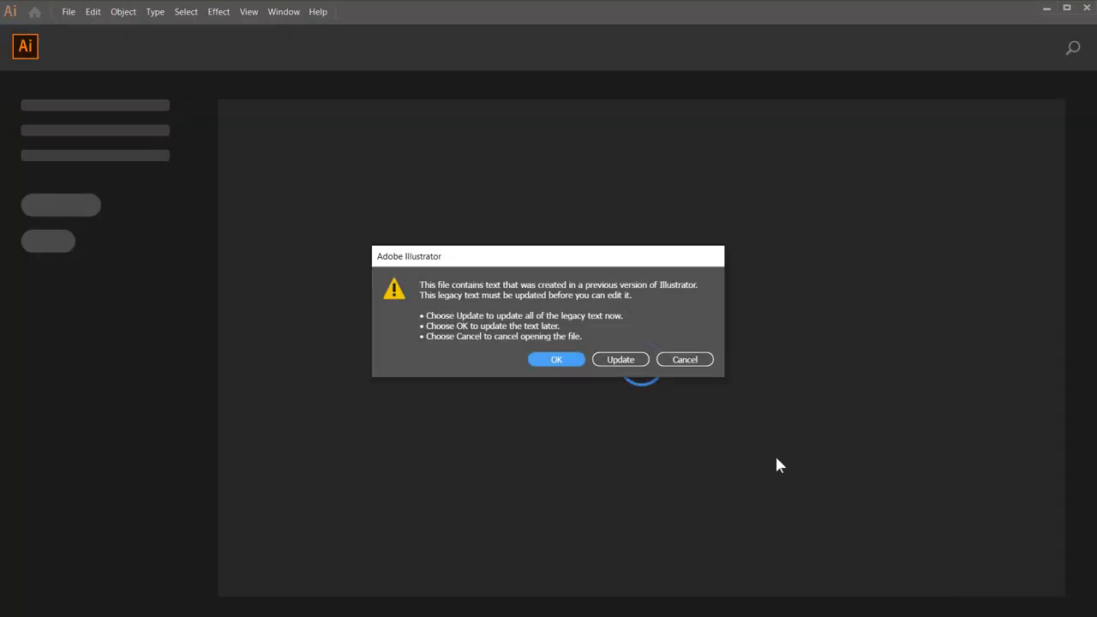
pyautogui.click(624, 360)
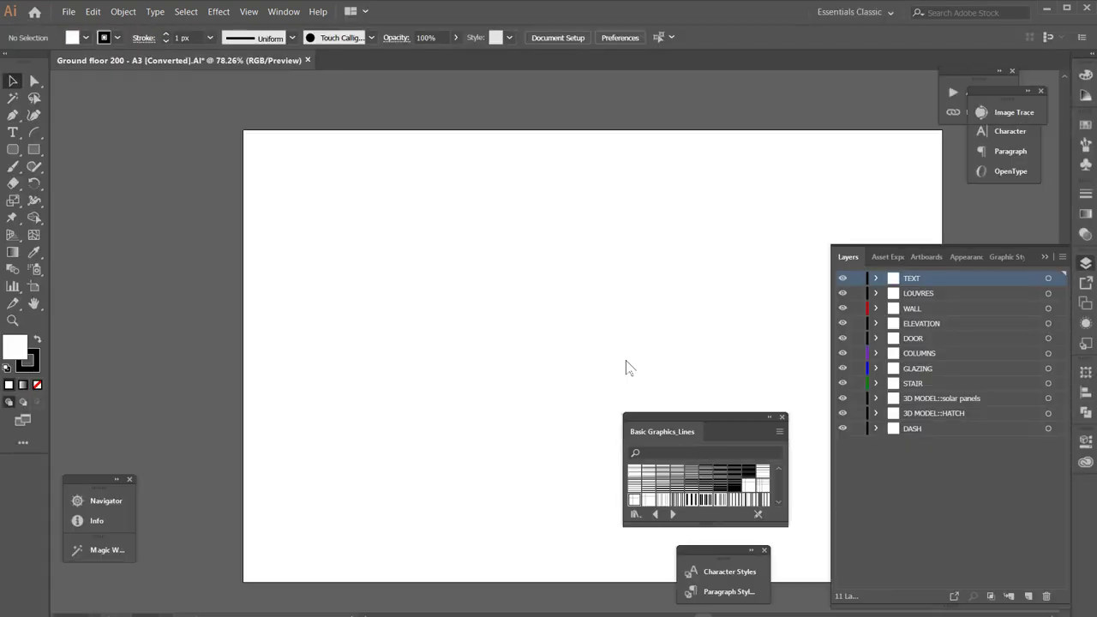
# Collapse the Layers panel, move the swatches panel off the artboard, and compare against the Rhino plan.
pyautogui.click(1045, 256)
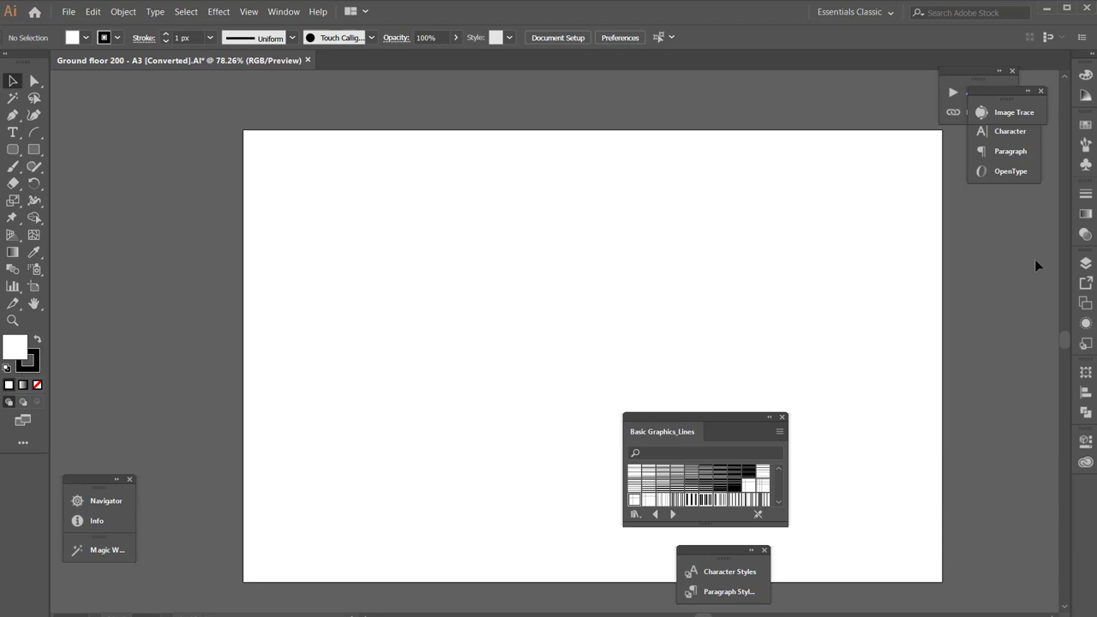
pyautogui.moveTo(708, 417); pyautogui.dragTo(1020, 393)
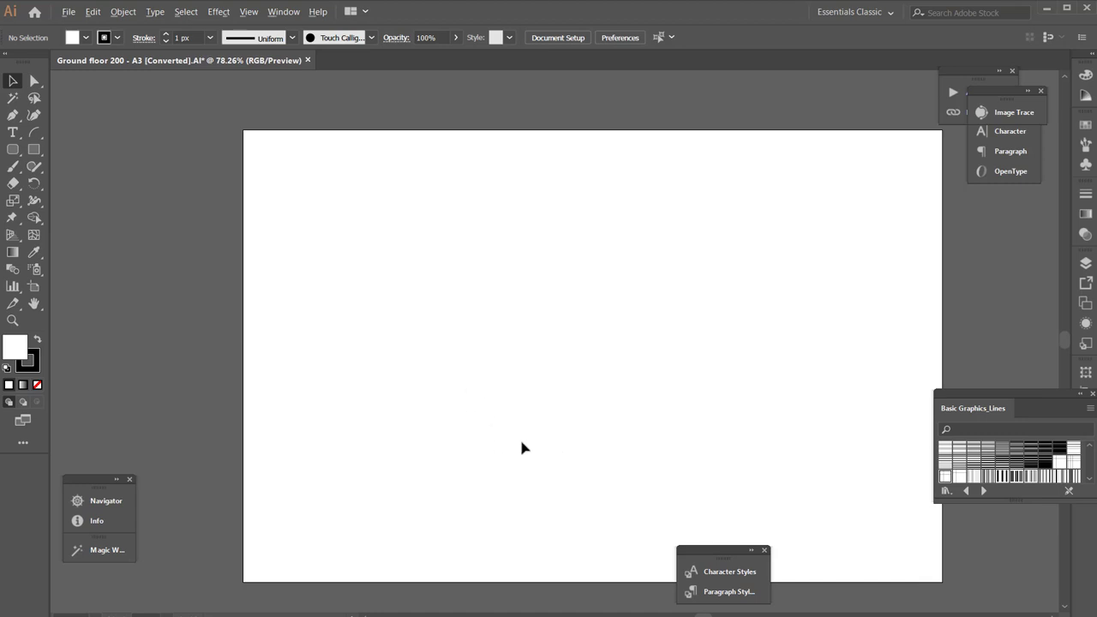
pyautogui.scroll(-6, 566, 394)
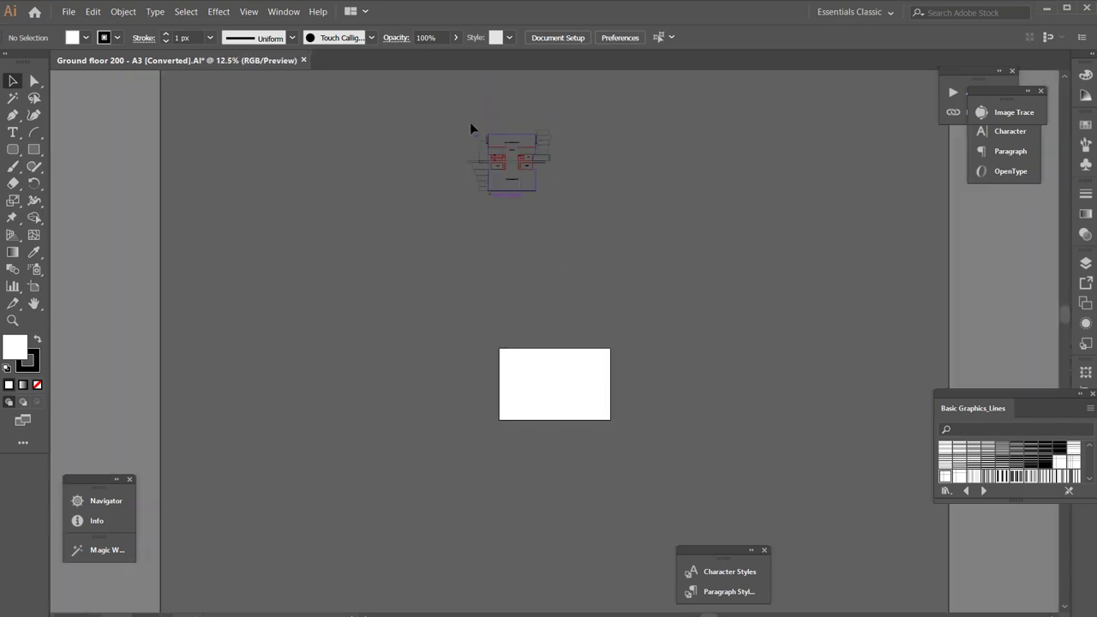
pyautogui.hotkey('alt', 'Tab')
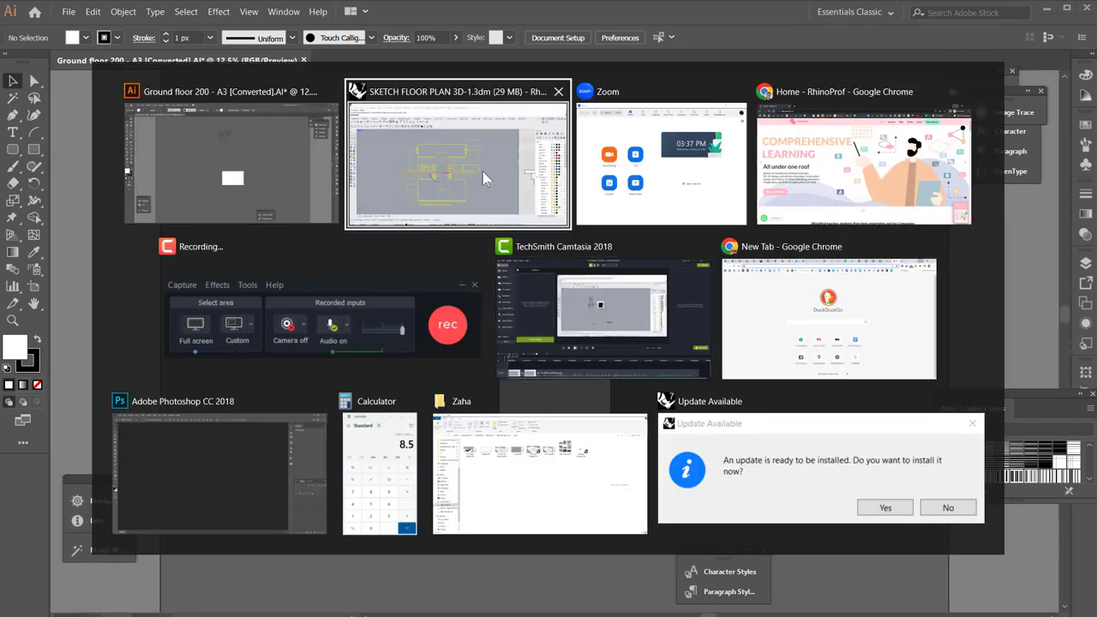
pyautogui.scroll(-2, 439, 239)
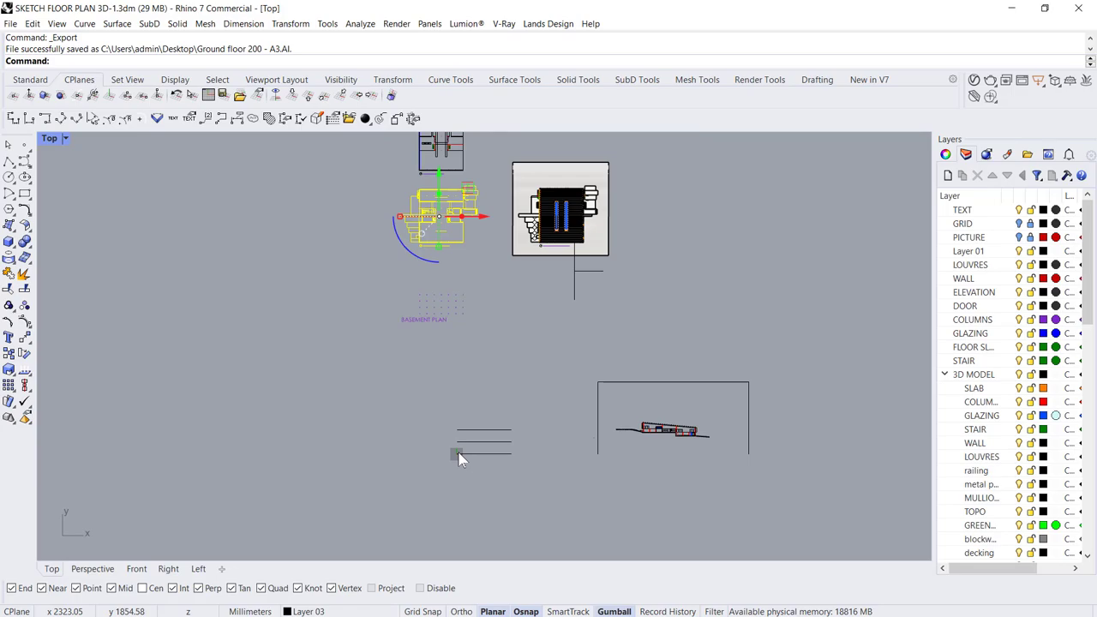
pyautogui.scroll(1, 452, 476)
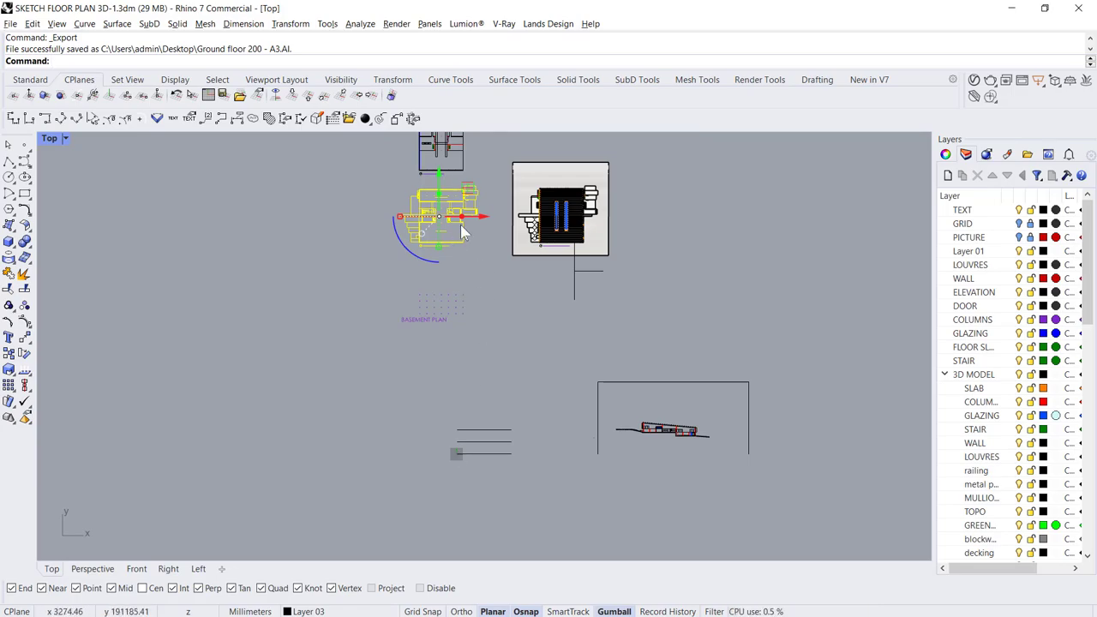
pyautogui.hotkey('alt', 'Tab')
pyautogui.scroll(1, 599, 170)
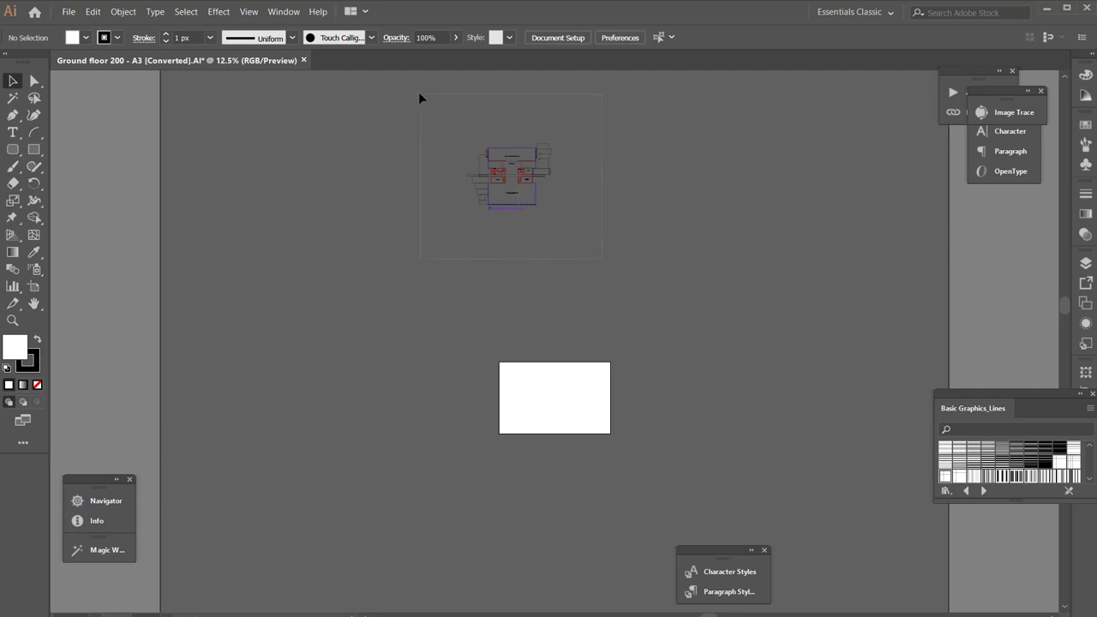
# Select all the floor-plan artwork and drag it down onto the white artboard.
pyautogui.hotkey('ctrl', 'a')
pyautogui.moveTo(526, 176); pyautogui.dragTo(567, 398)
pyautogui.scroll(4, 591, 416)
pyautogui.scroll(-1, 595, 392)
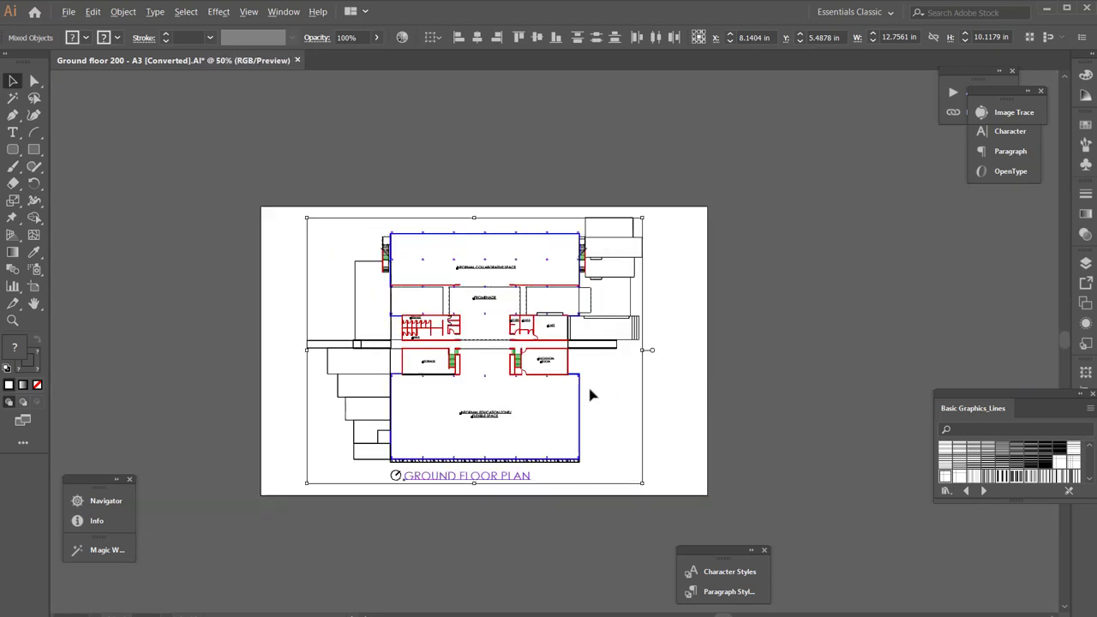
pyautogui.scroll(1, 588, 387)
# Resize the artboard to the A3 preset (16.54 × 11.69 in) using the Artboard tool.
pyautogui.click(246, 117)
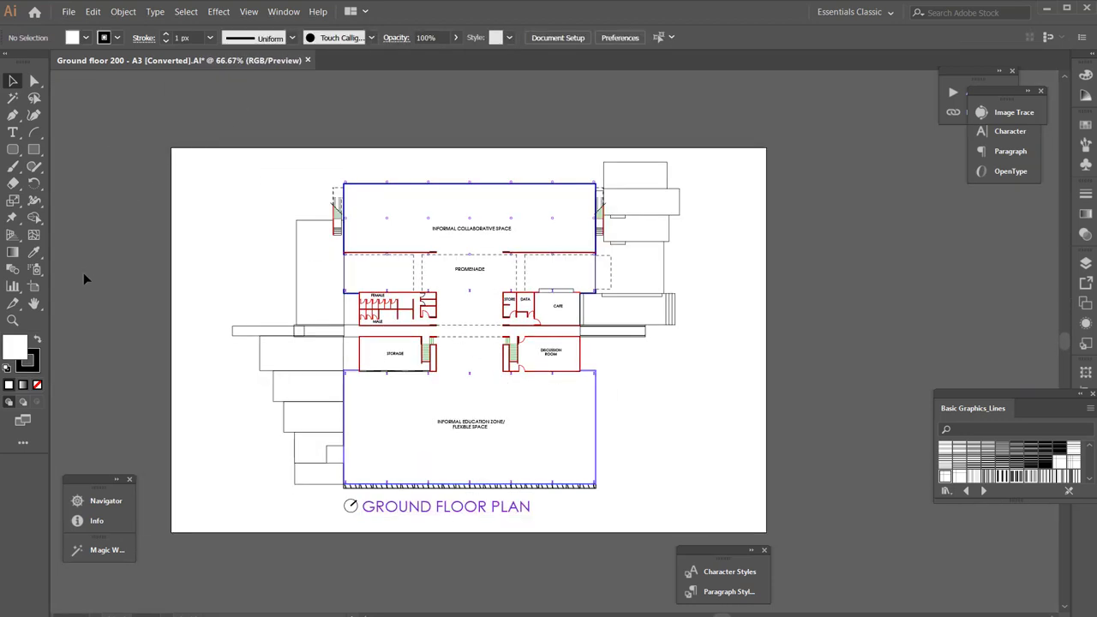
pyautogui.click(36, 289)
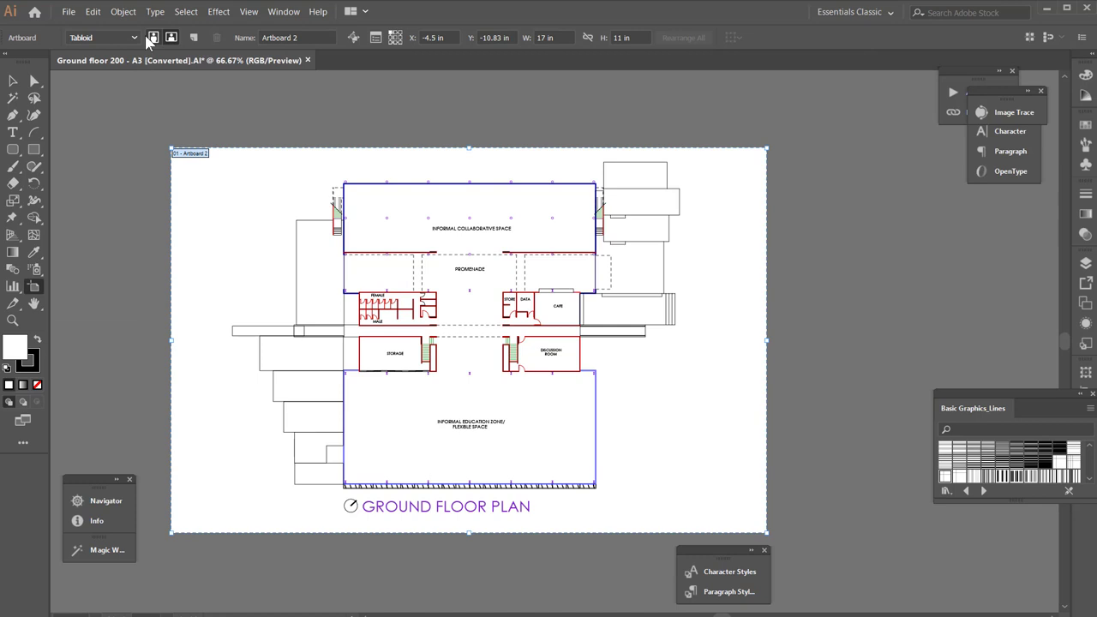
pyautogui.click(127, 37)
pyautogui.click(99, 81)
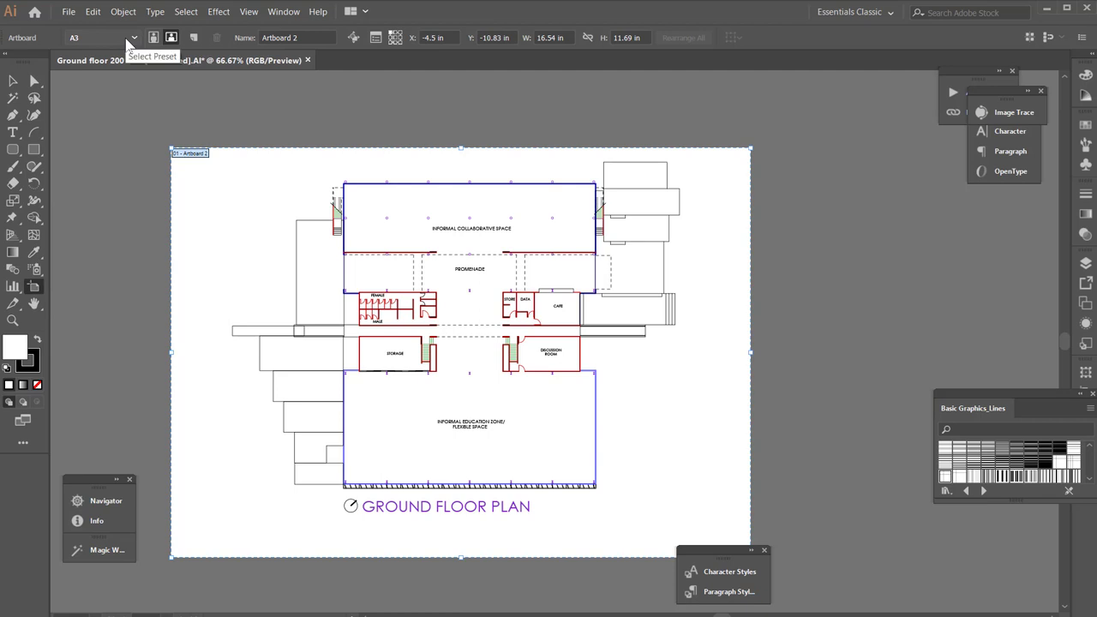
pyautogui.click(99, 38)
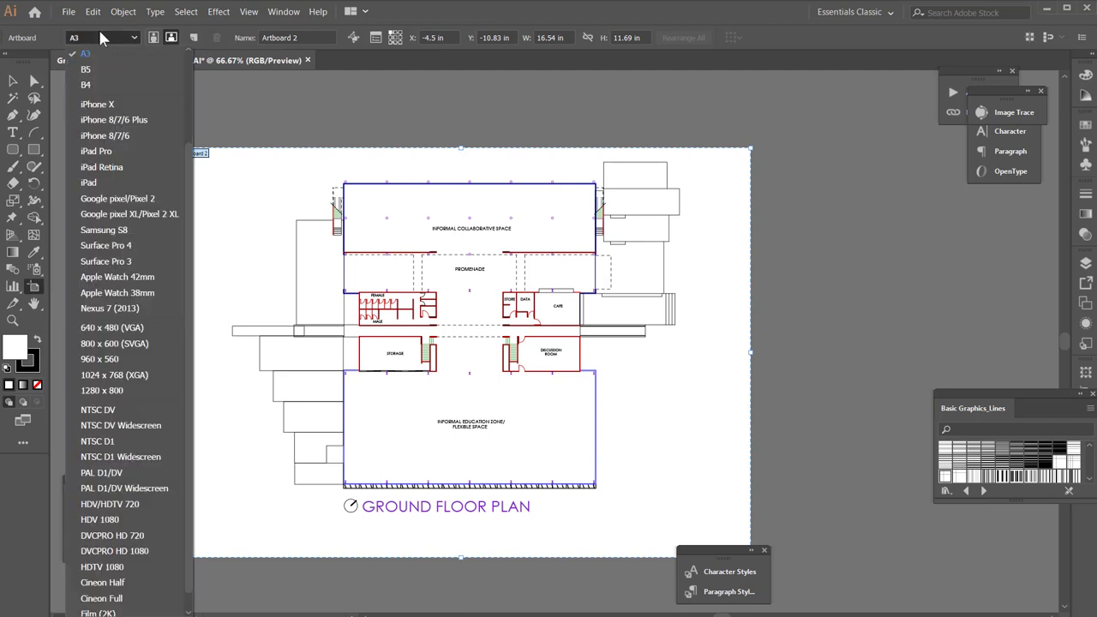
pyautogui.click(531, 23)
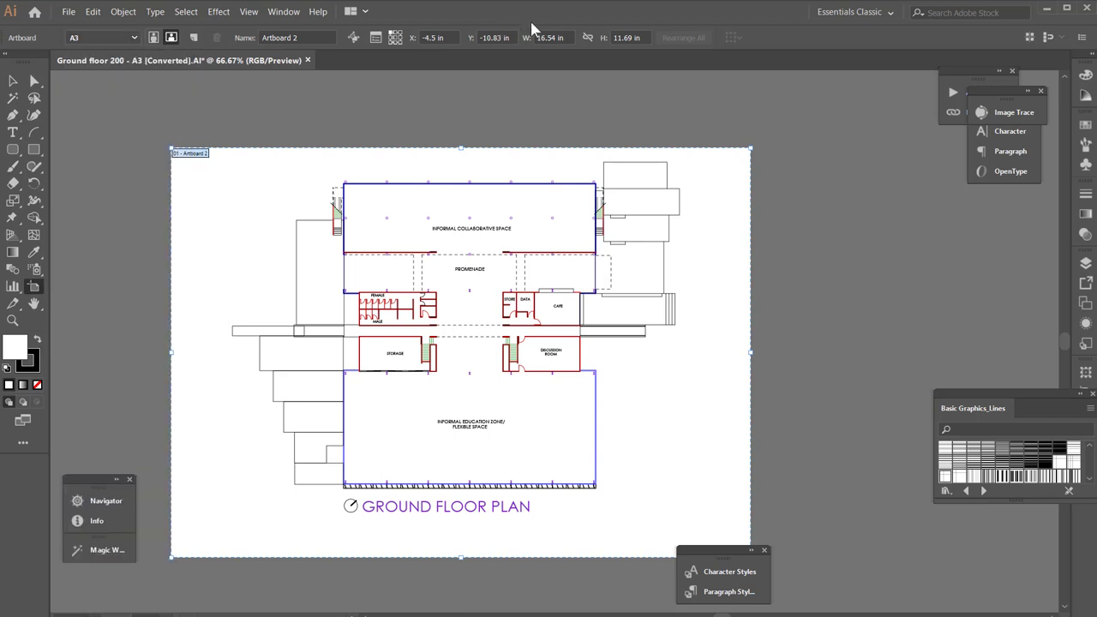
pyautogui.click(559, 37)
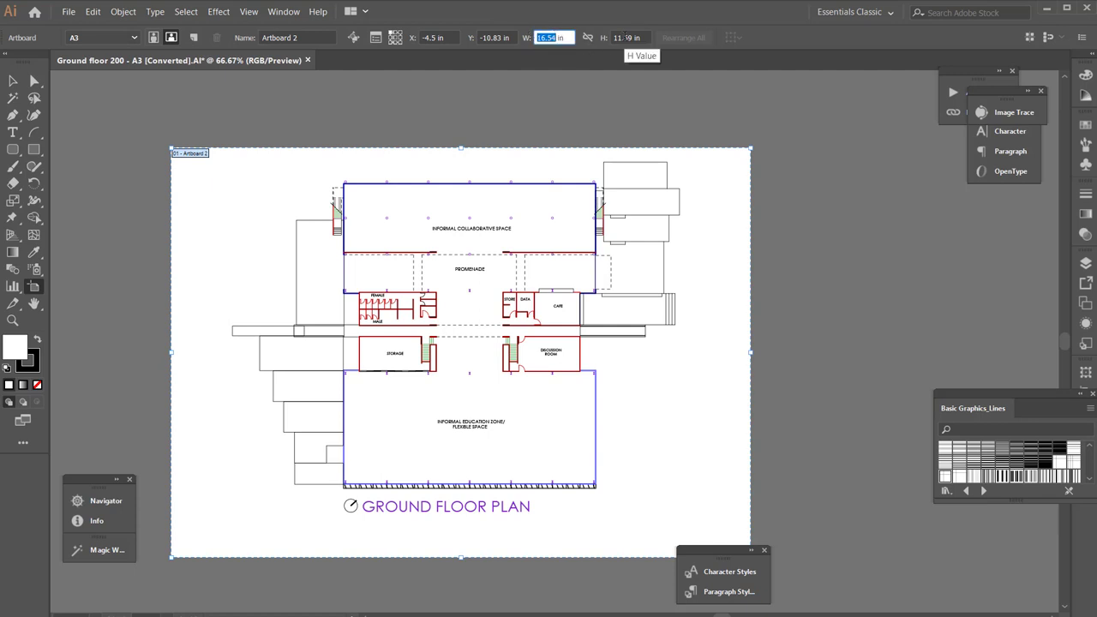
pyautogui.click(13, 80)
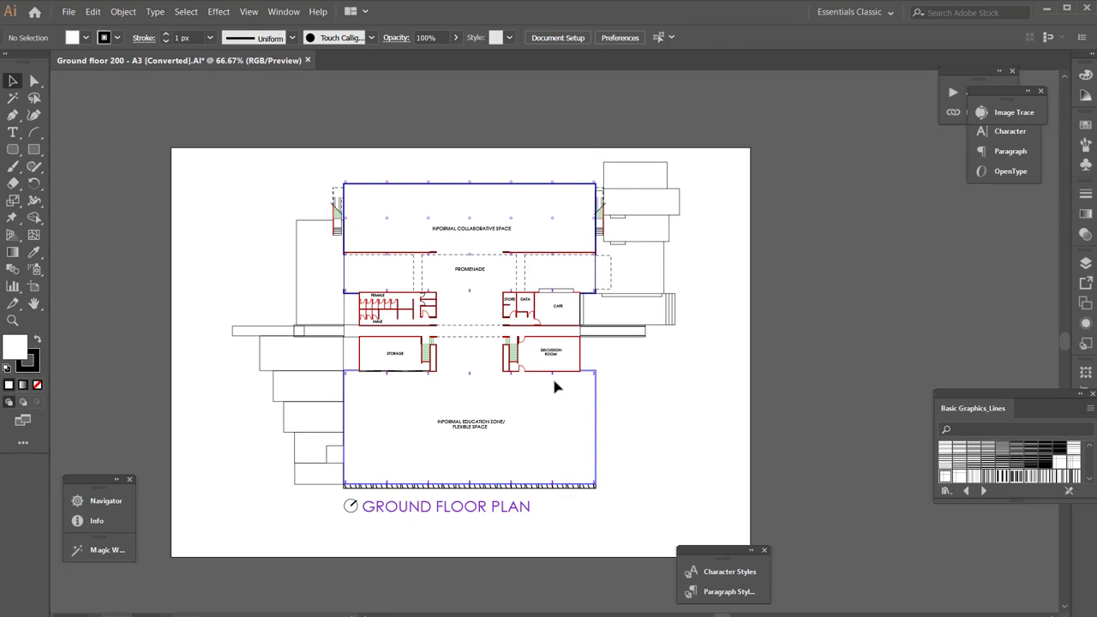
# Zoom in to inspect the wall hatch, then select the plain-line rectangle left of the Informal Education Zone.
pyautogui.scroll(1, 392, 274)
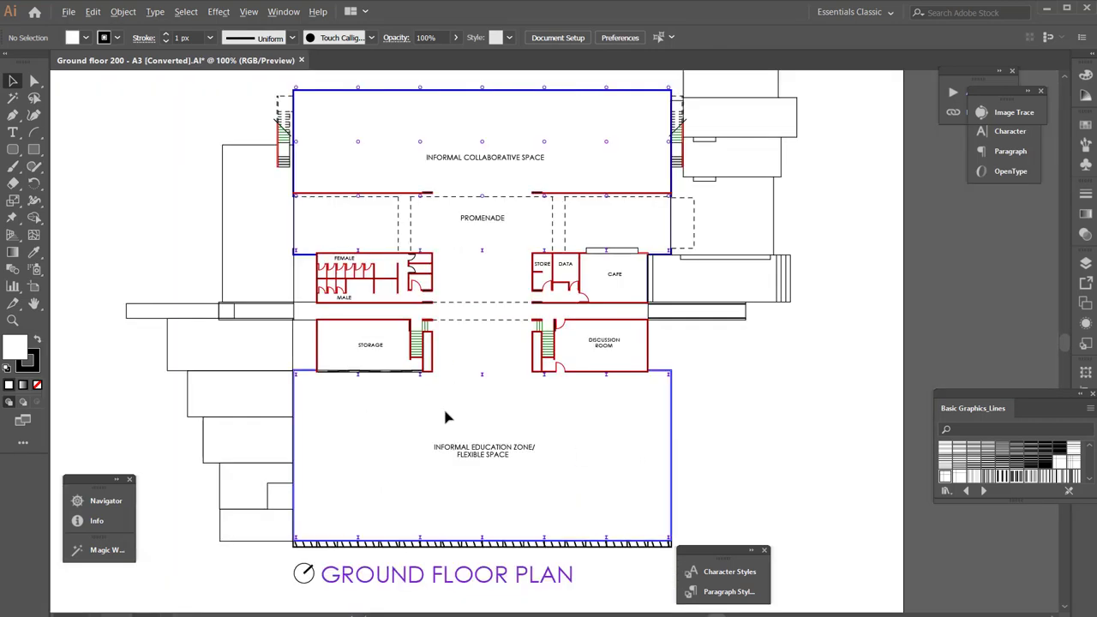
pyautogui.scroll(1, 444, 409)
pyautogui.scroll(5, 396, 540)
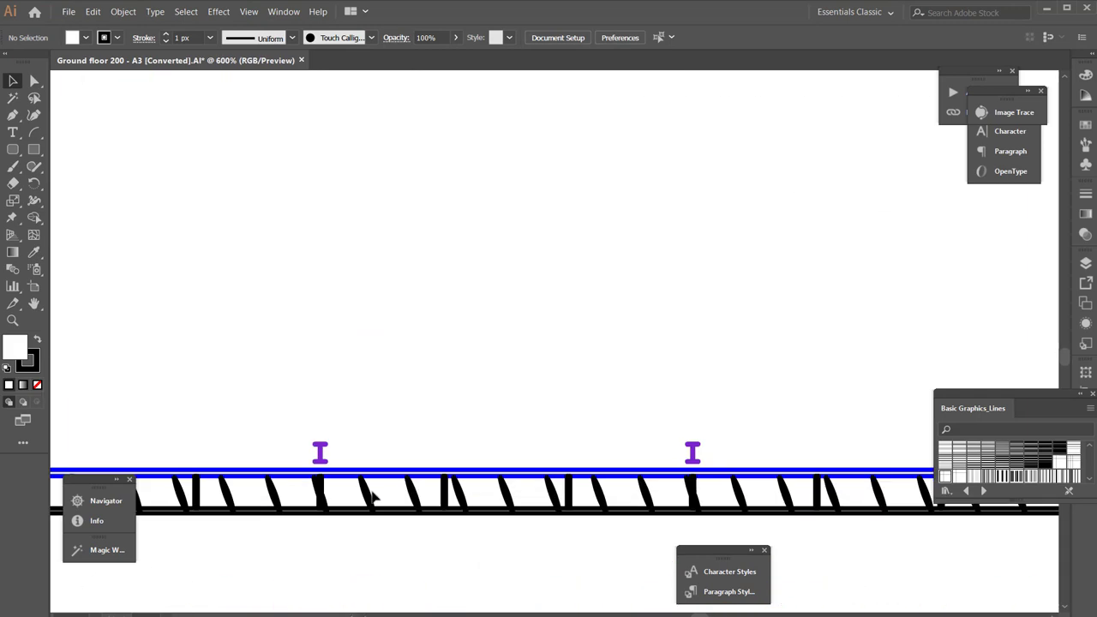
pyautogui.scroll(-2, 369, 493)
pyautogui.scroll(-4, 369, 515)
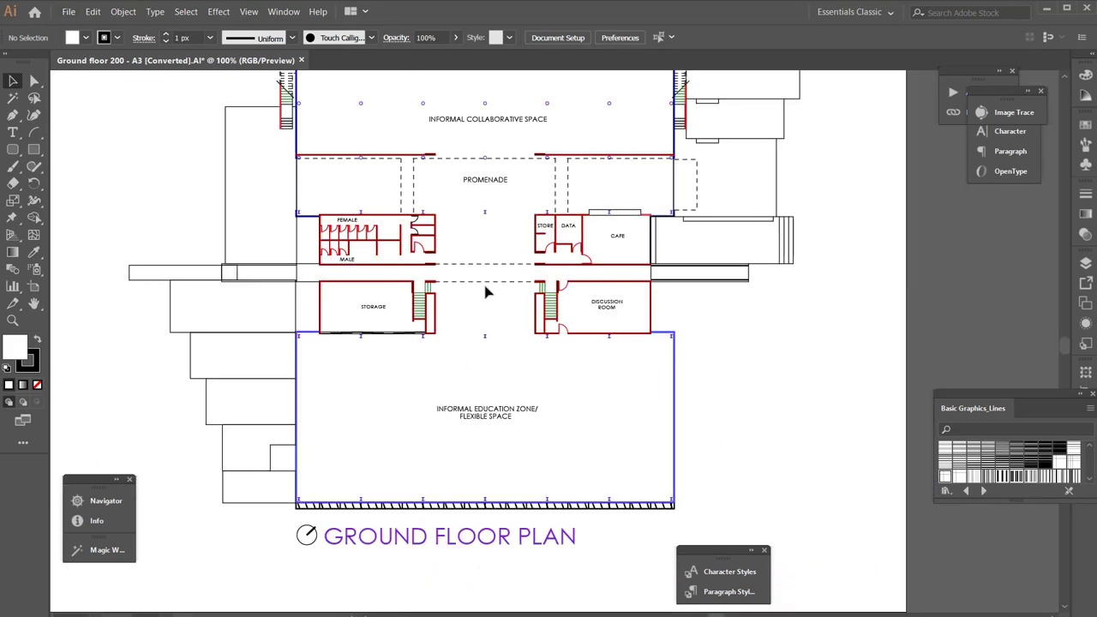
pyautogui.click(252, 380)
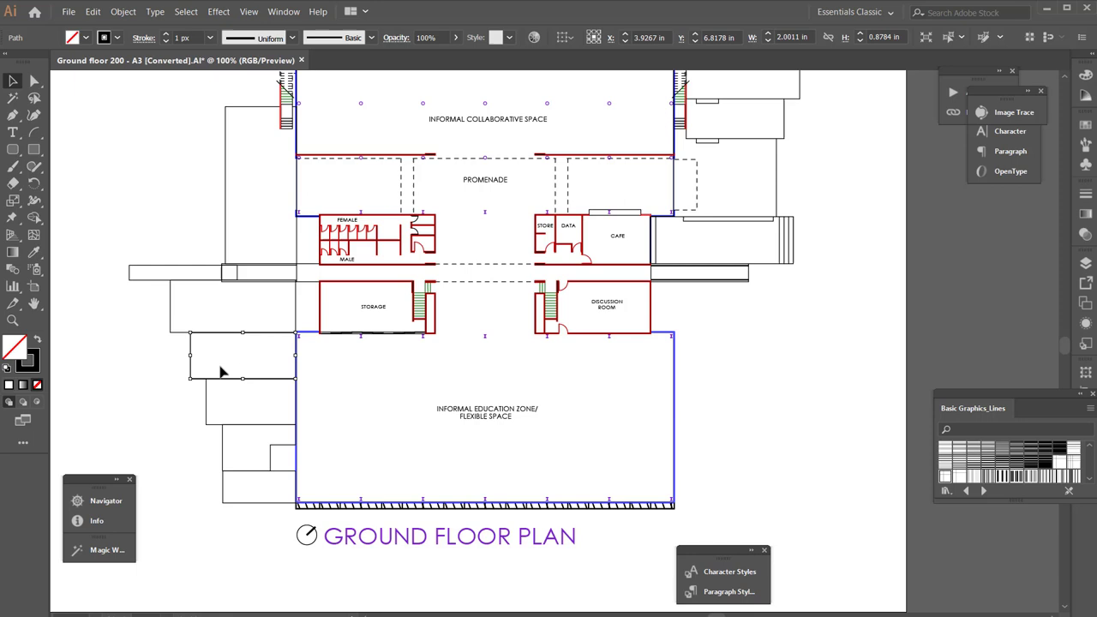
# Select all objects with the same fill color and give them a black 0.5 px stroke.
pyautogui.click(186, 12)
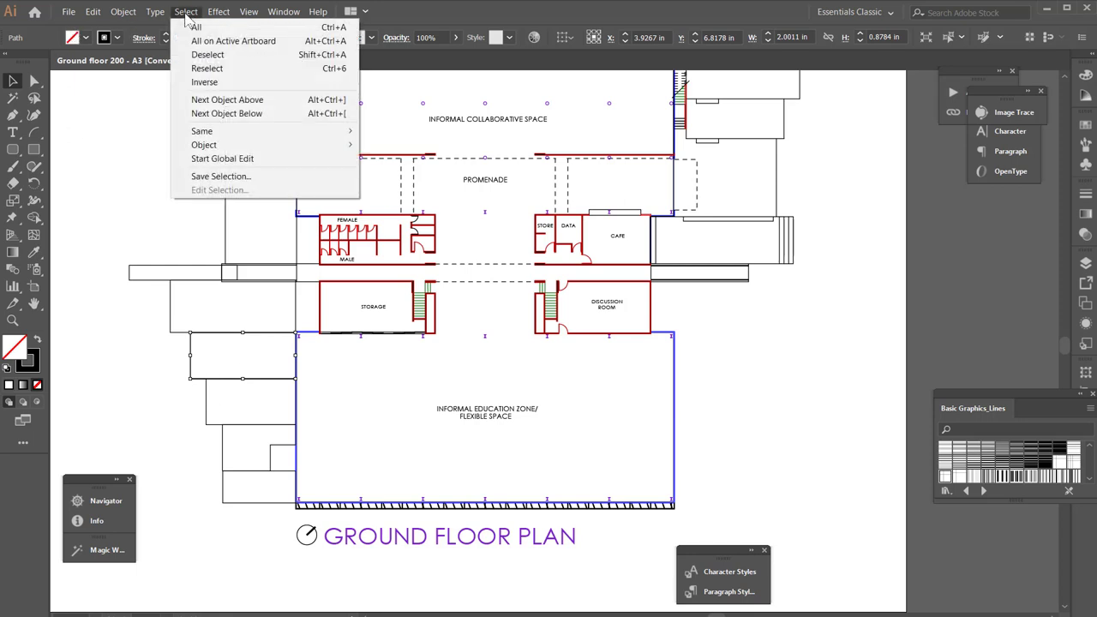
pyautogui.moveTo(206, 134)
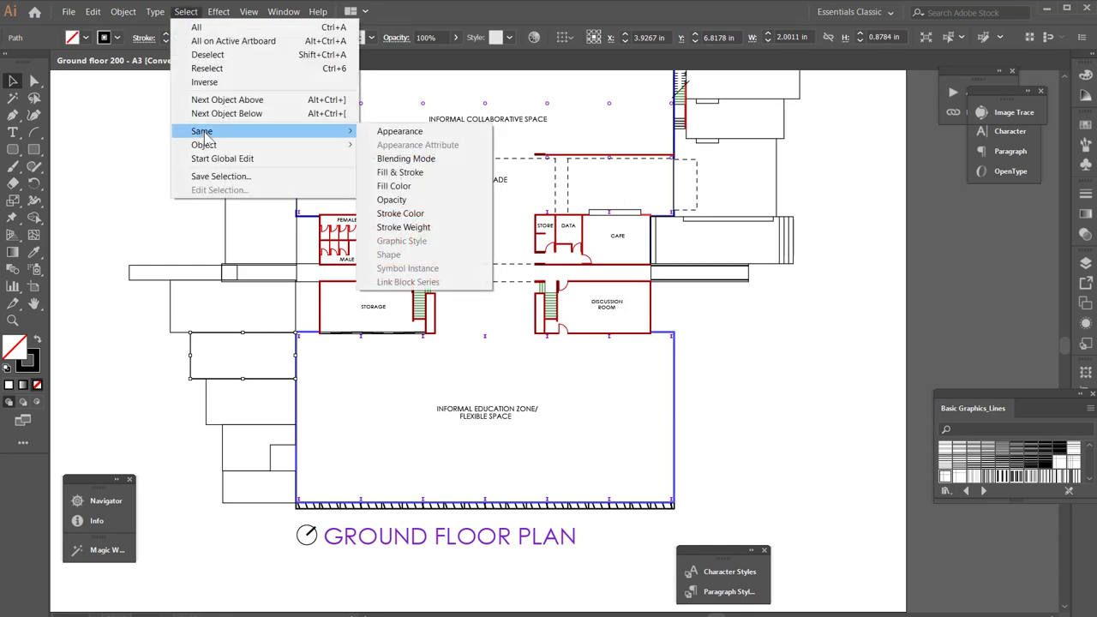
pyautogui.click(400, 186)
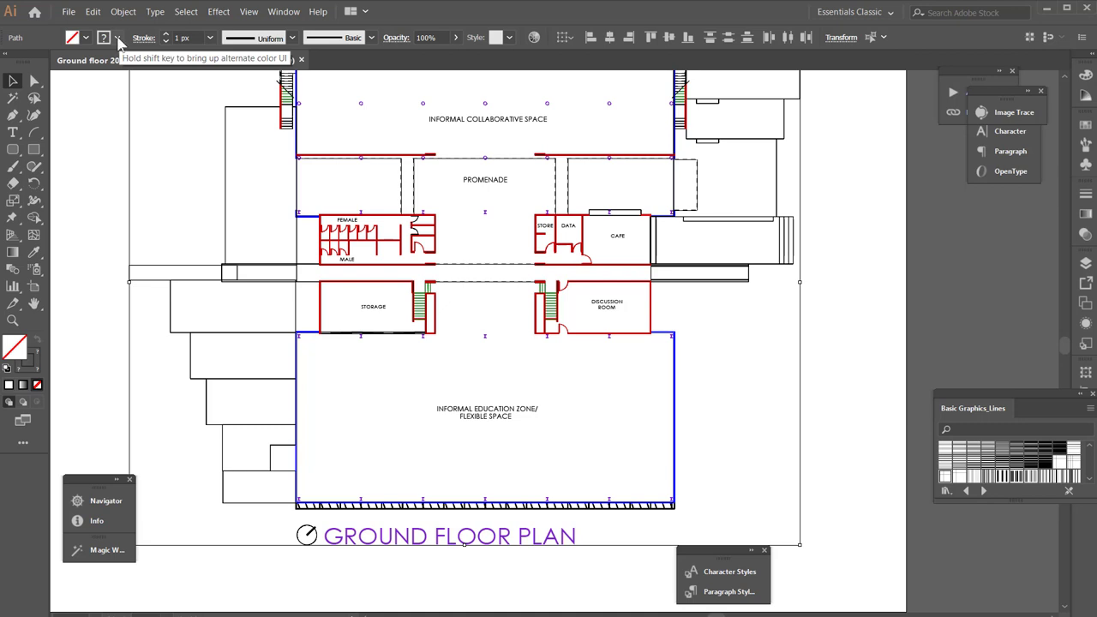
pyautogui.click(118, 41)
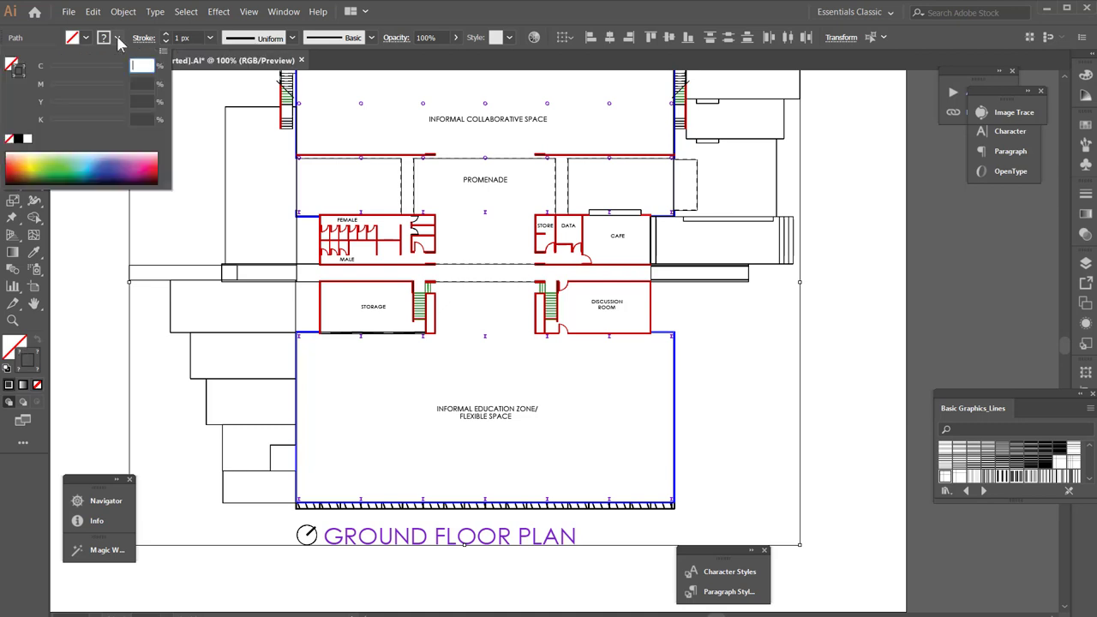
pyautogui.click(19, 140)
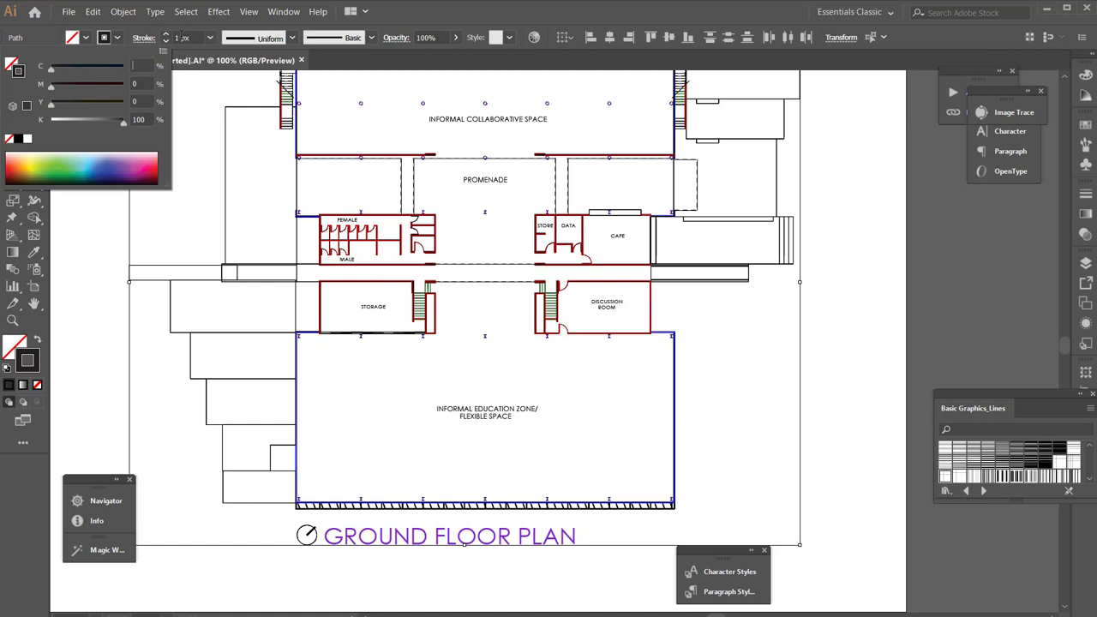
pyautogui.click(183, 60)
pyautogui.click(180, 37)
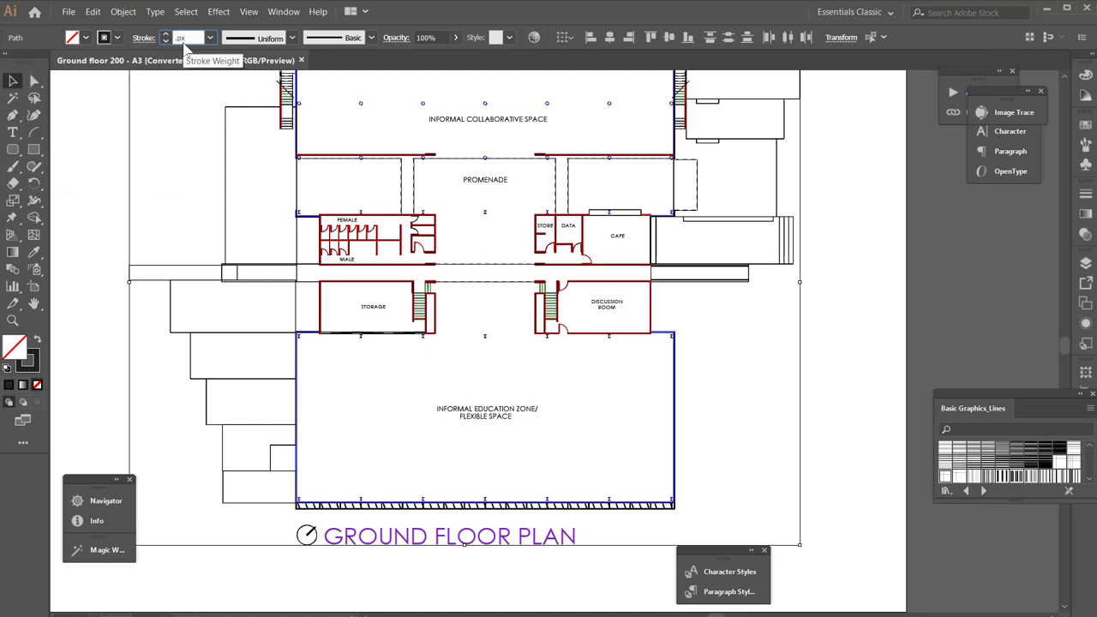
pyautogui.click(97, 196)
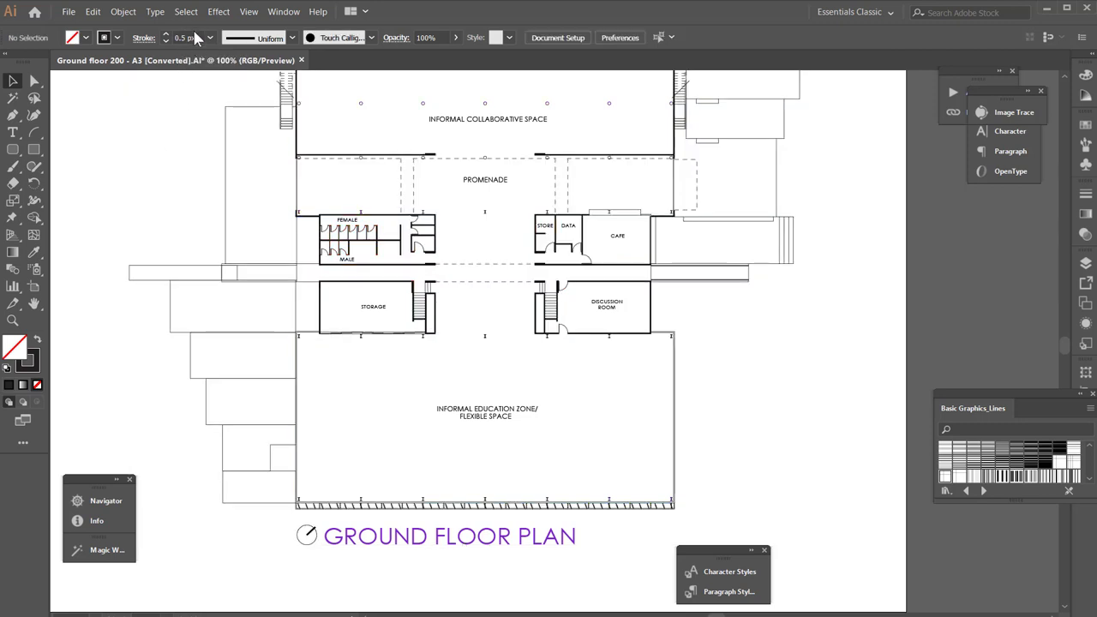
# Set General, Stroke and Type units to Millimeters in Preferences, then check a rectangle's millimetre size.
pyautogui.click(123, 11)
pyautogui.moveTo(93, 11)
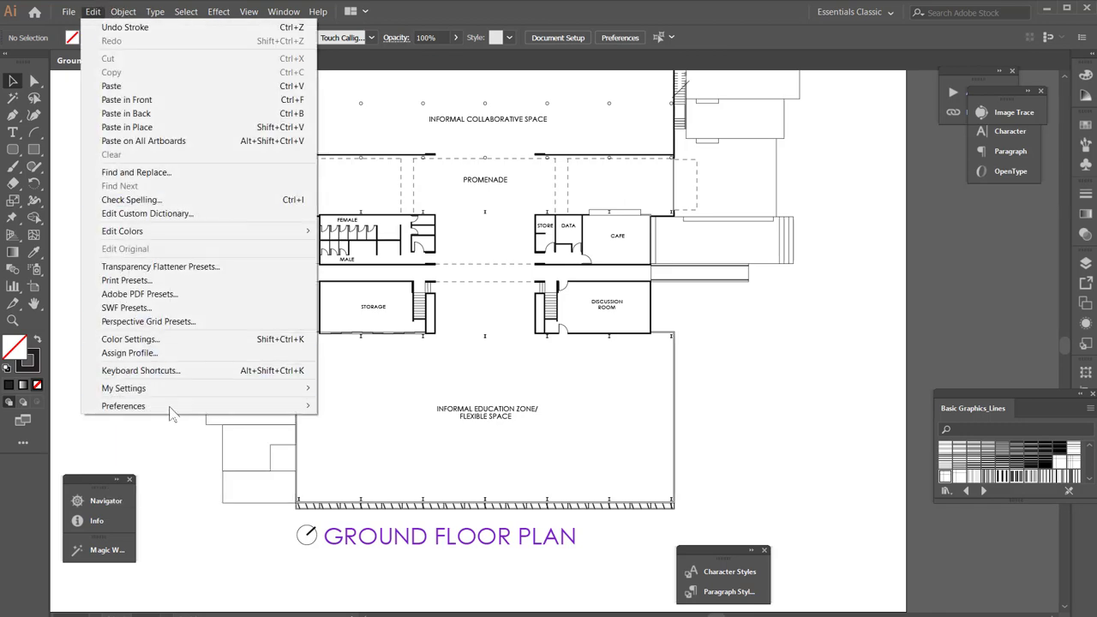
pyautogui.moveTo(175, 408)
pyautogui.click(351, 446)
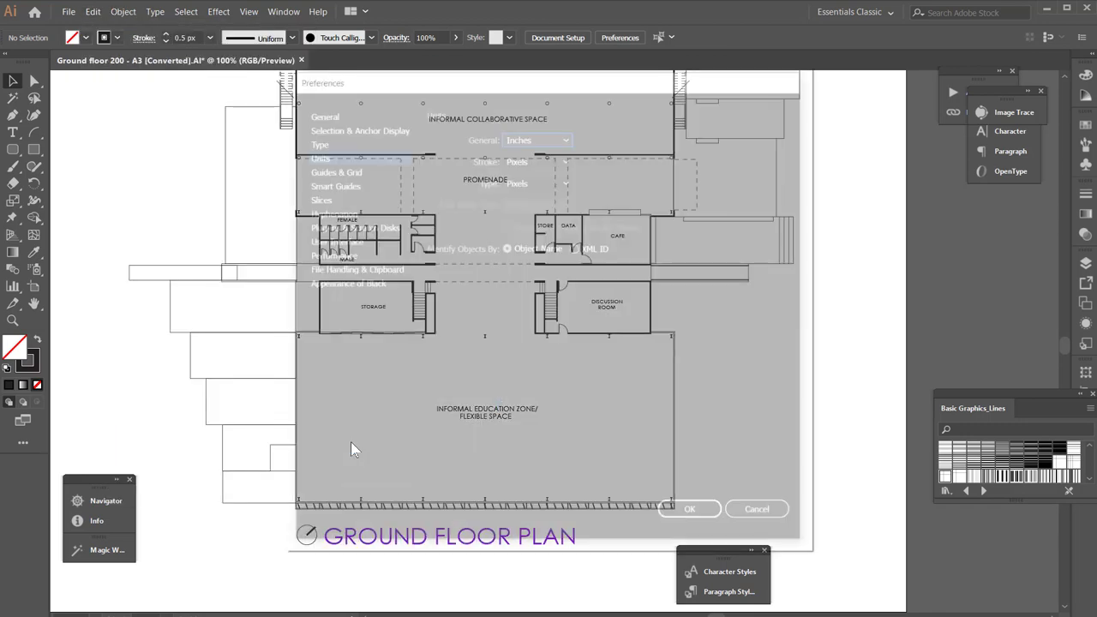
pyautogui.click(556, 136)
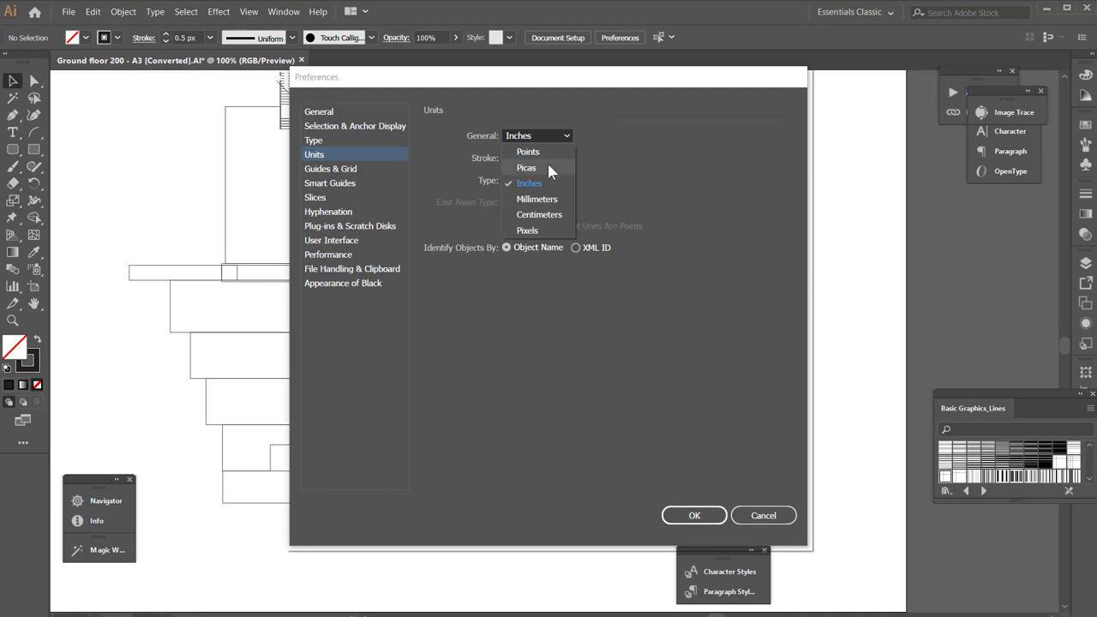
pyautogui.click(536, 198)
pyautogui.click(551, 163)
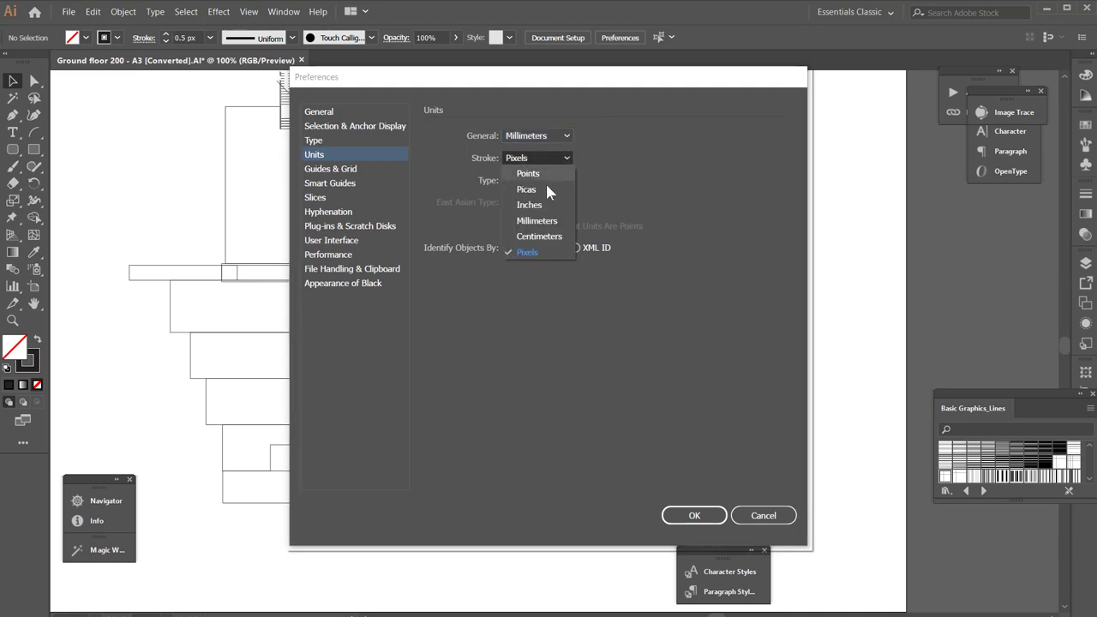
pyautogui.click(540, 221)
pyautogui.click(553, 183)
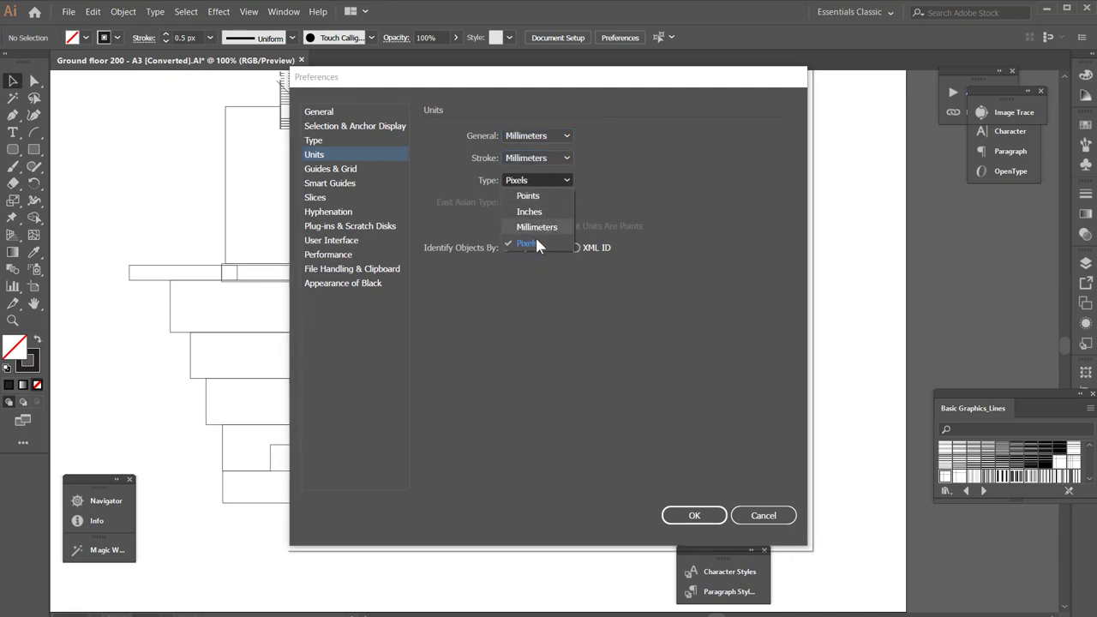
pyautogui.click(533, 233)
pyautogui.click(693, 516)
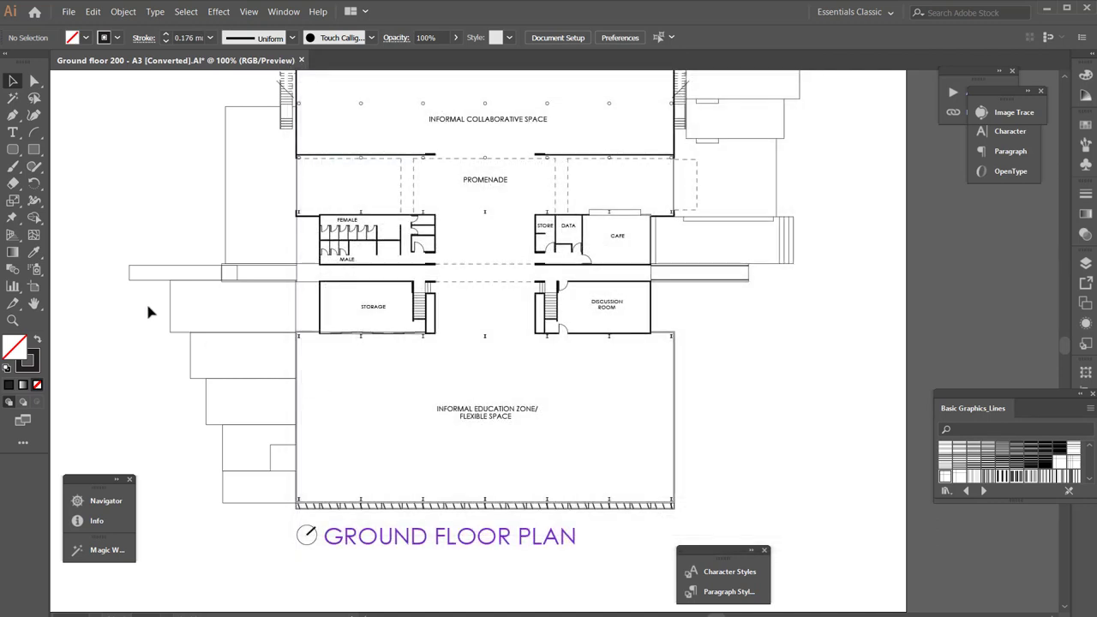
pyautogui.click(225, 221)
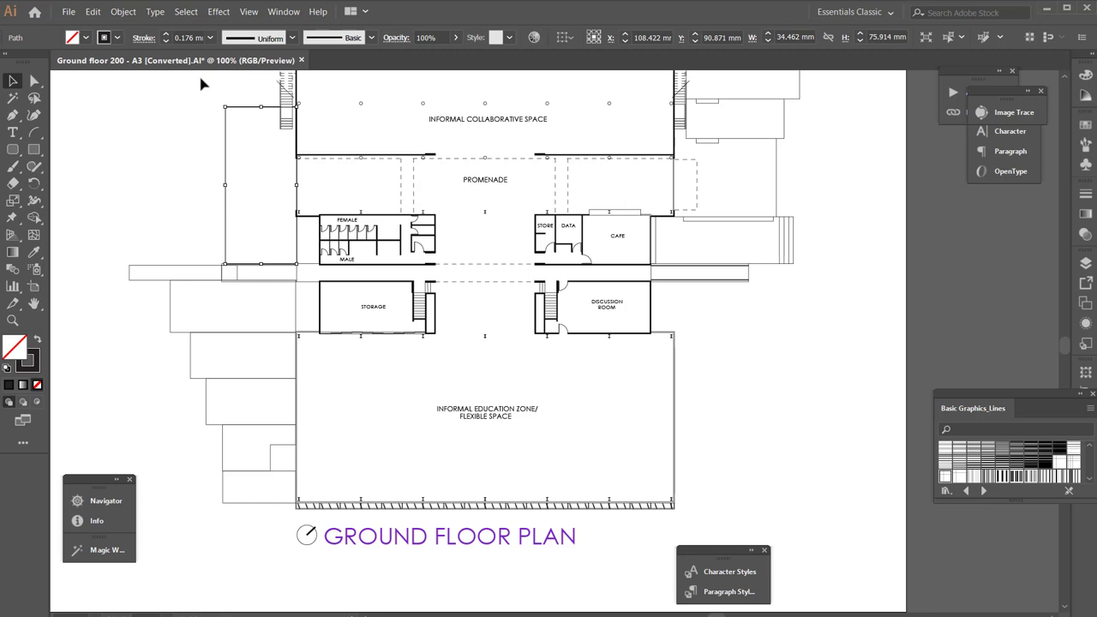
pyautogui.click(182, 194)
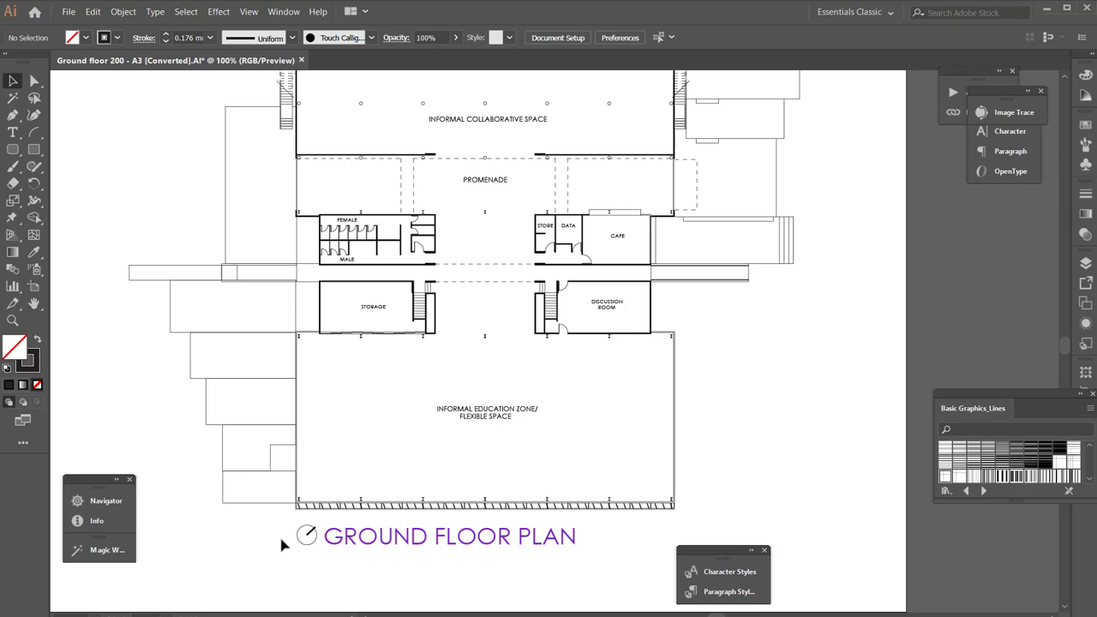
# Zoom around the plan and inspect the purple GROUND FLOOR PLAN title group.
pyautogui.scroll(5, 622, 486)
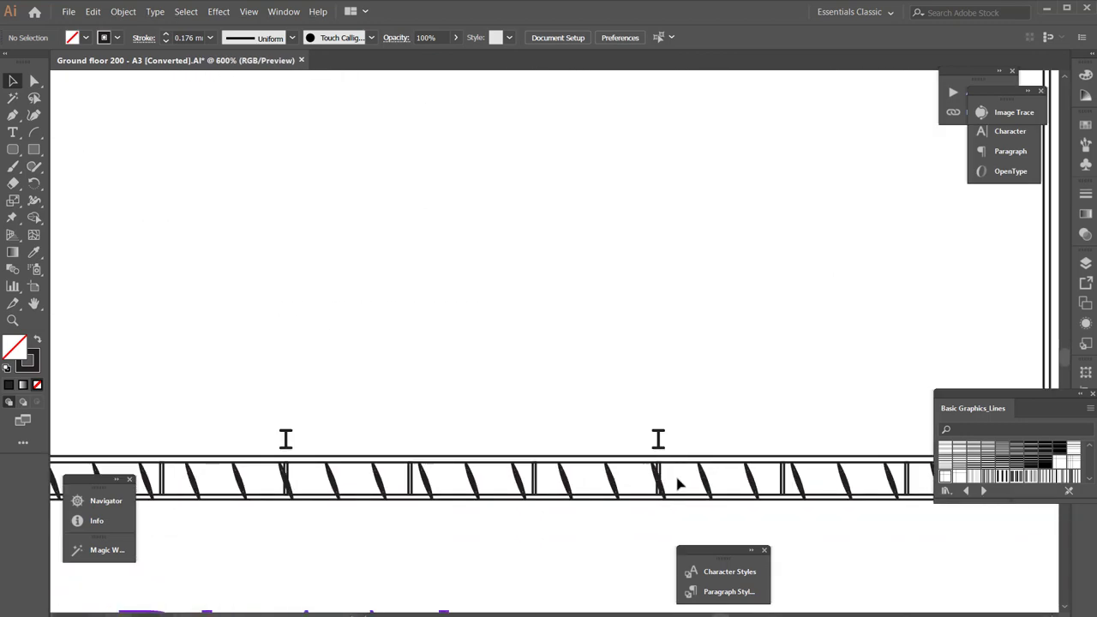
pyautogui.scroll(-5, 673, 483)
pyautogui.scroll(6, 614, 209)
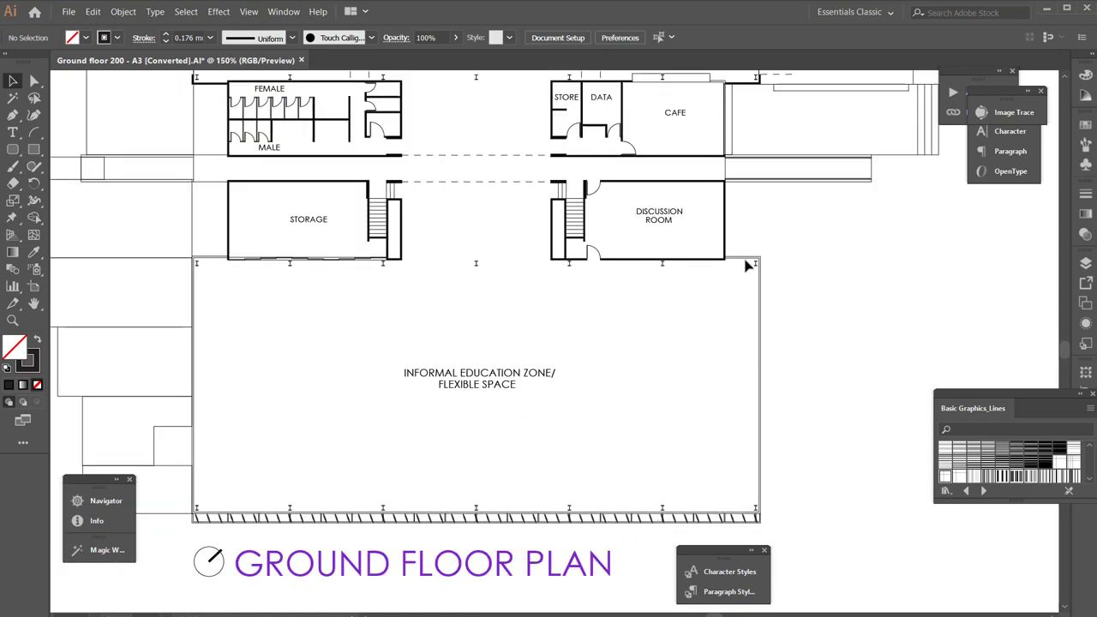
pyautogui.scroll(-5, 758, 257)
pyautogui.scroll(-2, 407, 222)
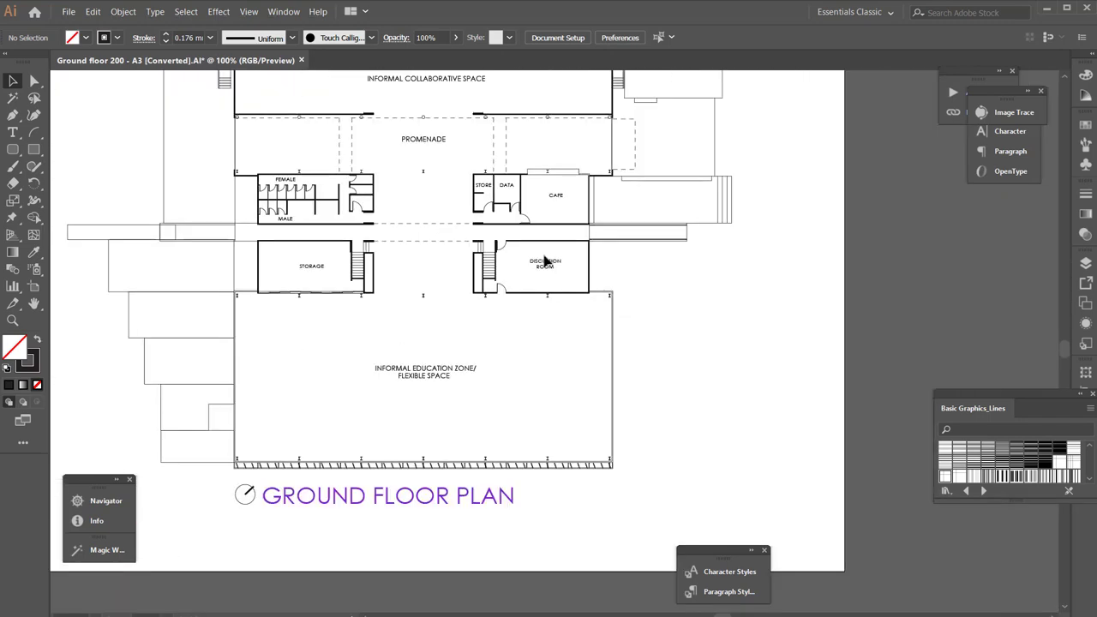
pyautogui.scroll(-2, 368, 249)
pyautogui.scroll(2, 369, 244)
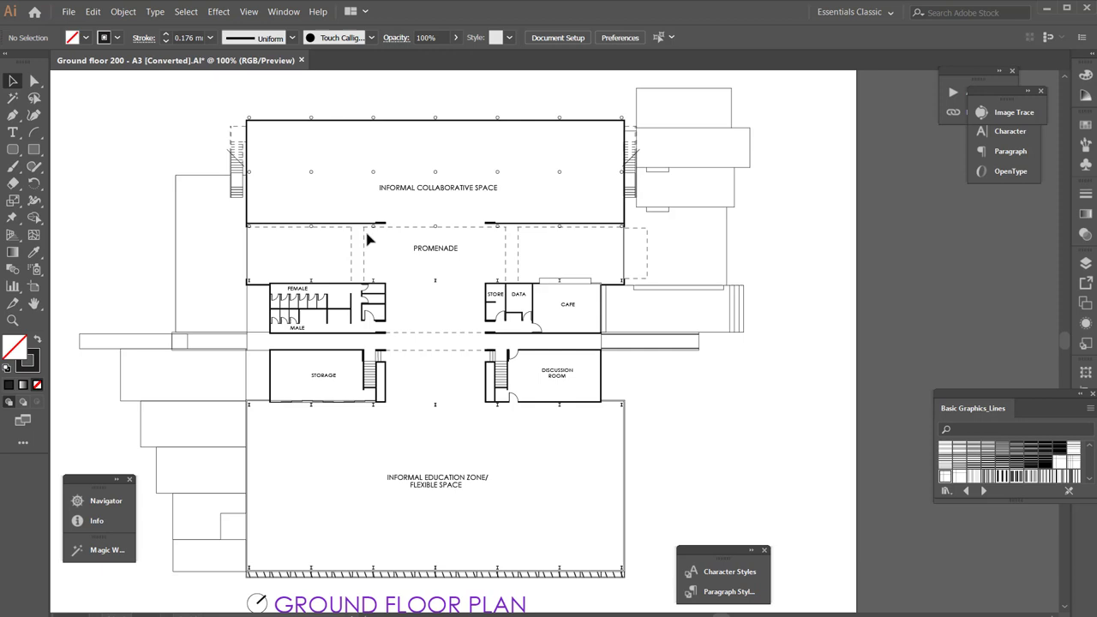
pyautogui.scroll(-1, 514, 402)
pyautogui.click(454, 536)
pyautogui.scroll(1, 496, 523)
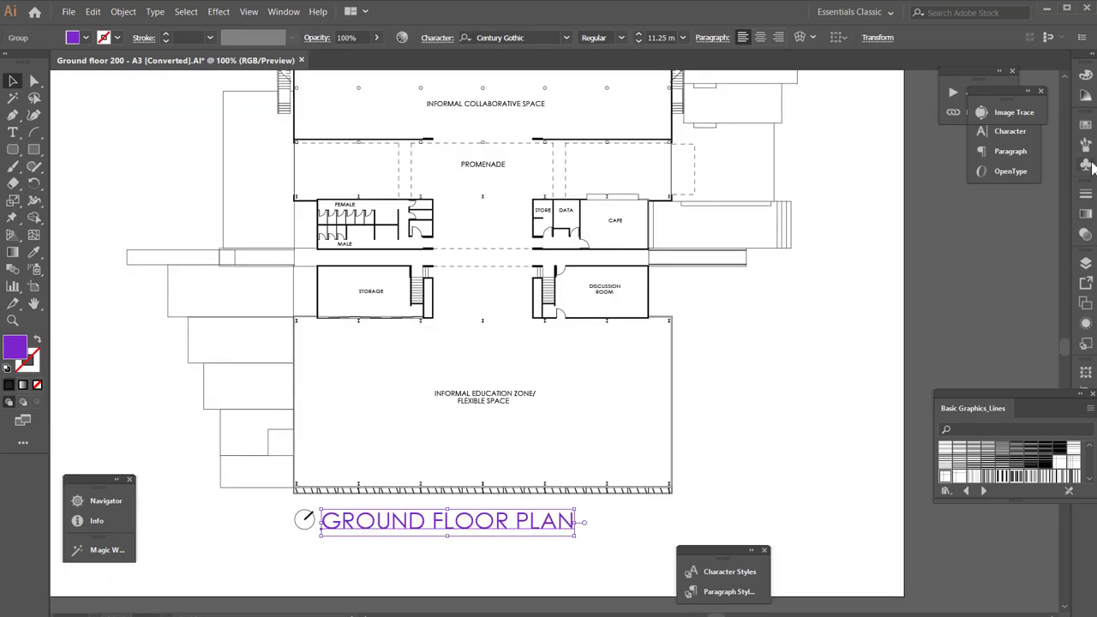
pyautogui.click(346, 477)
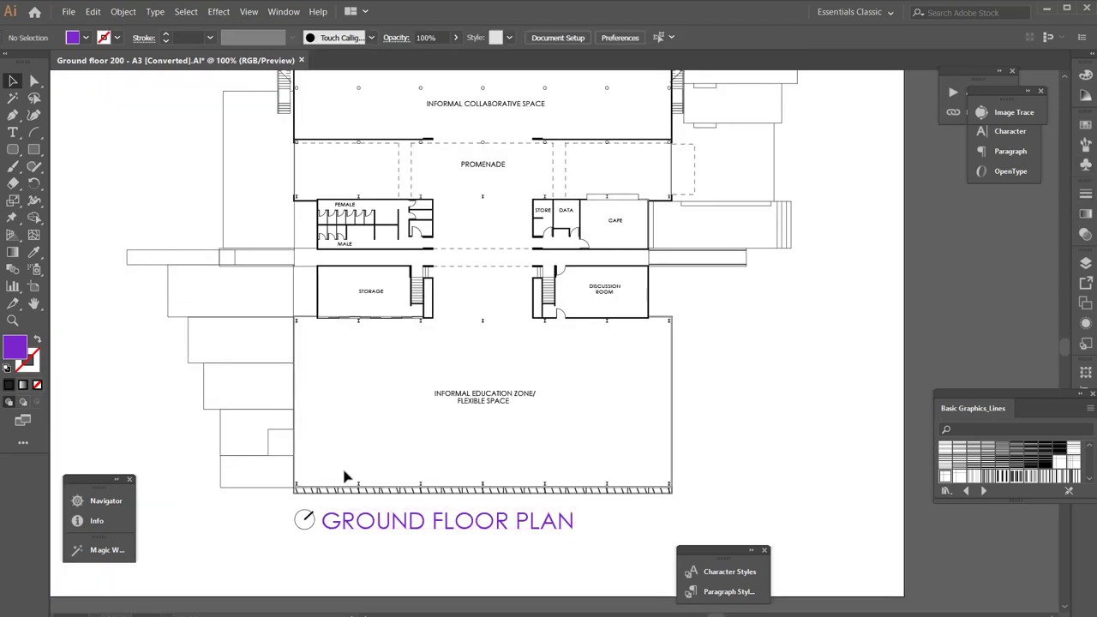
pyautogui.scroll(-1, 338, 554)
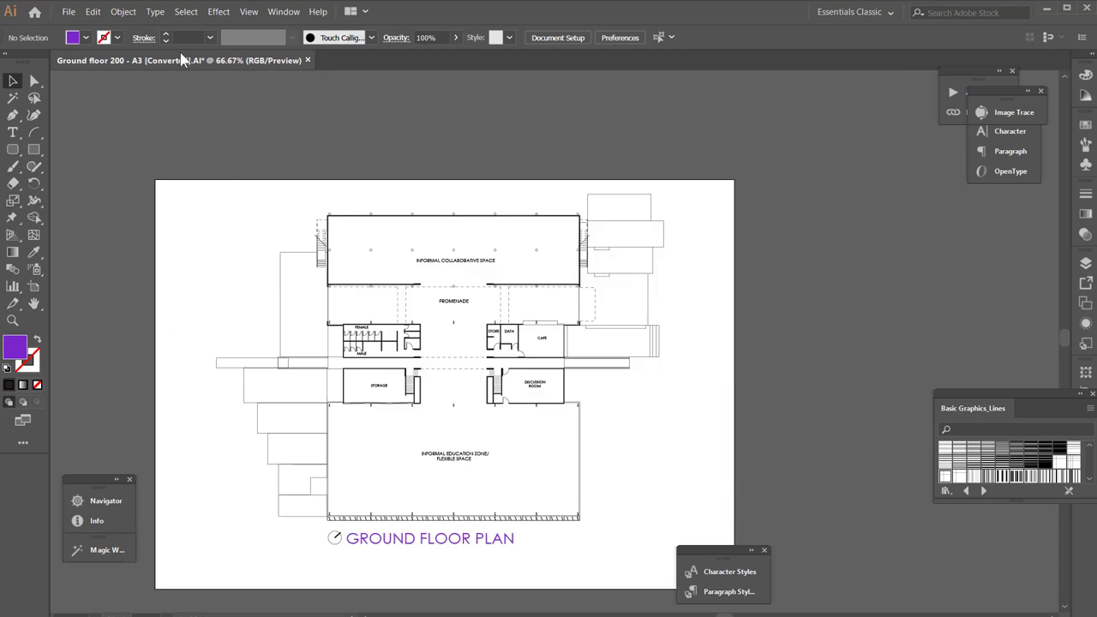
# Select all text objects and give them a black (K=100) fill.
pyautogui.click(186, 11)
pyautogui.moveTo(236, 150)
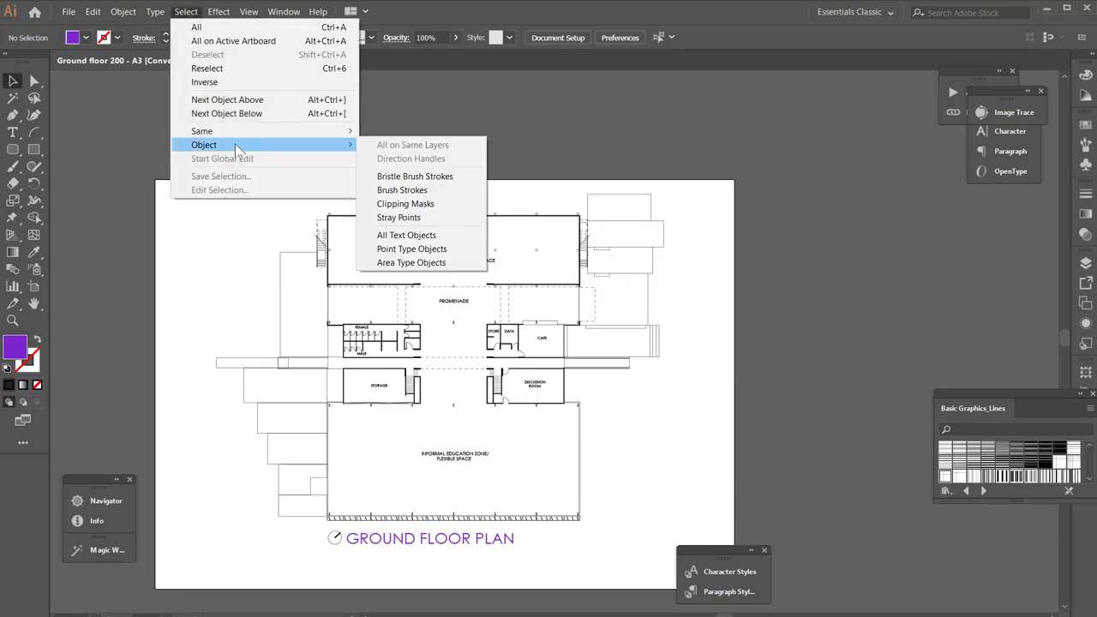
pyautogui.click(398, 236)
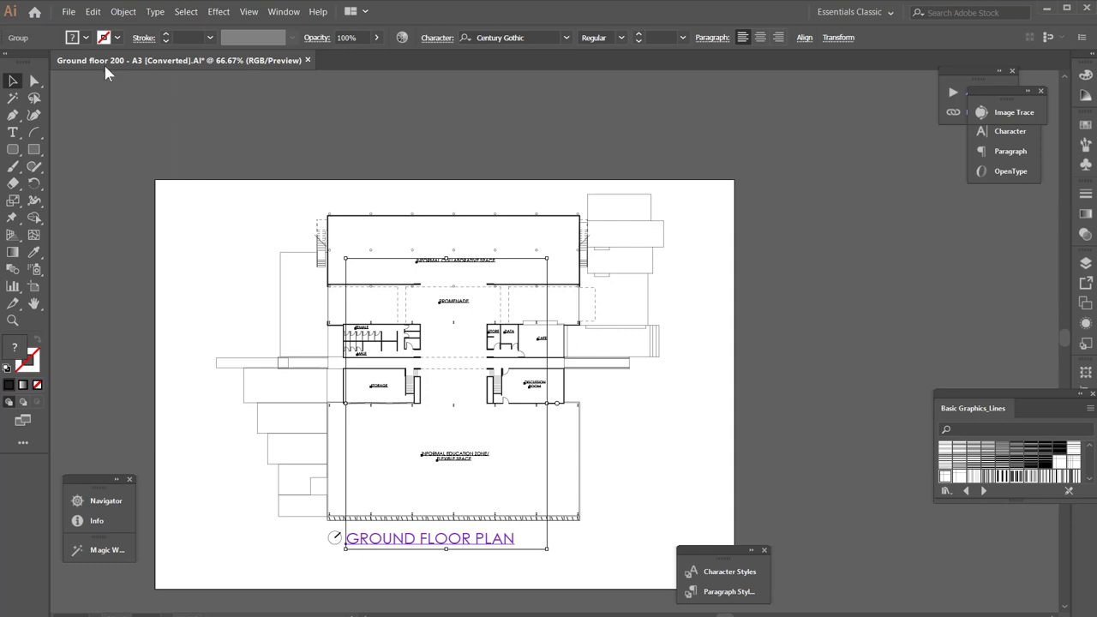
pyautogui.click(85, 38)
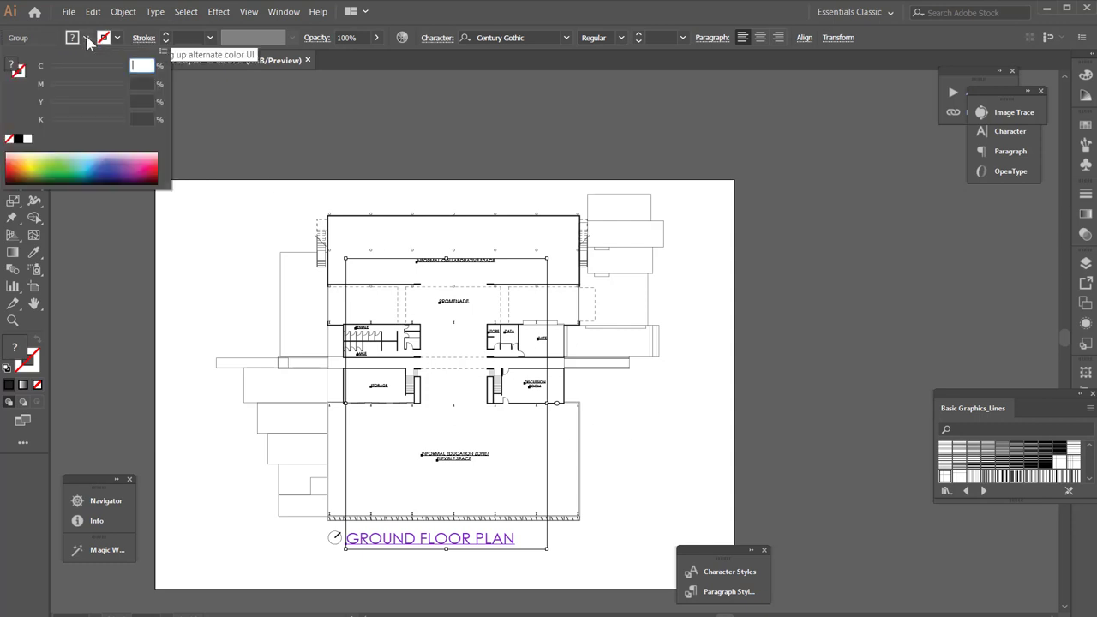
pyautogui.click(18, 139)
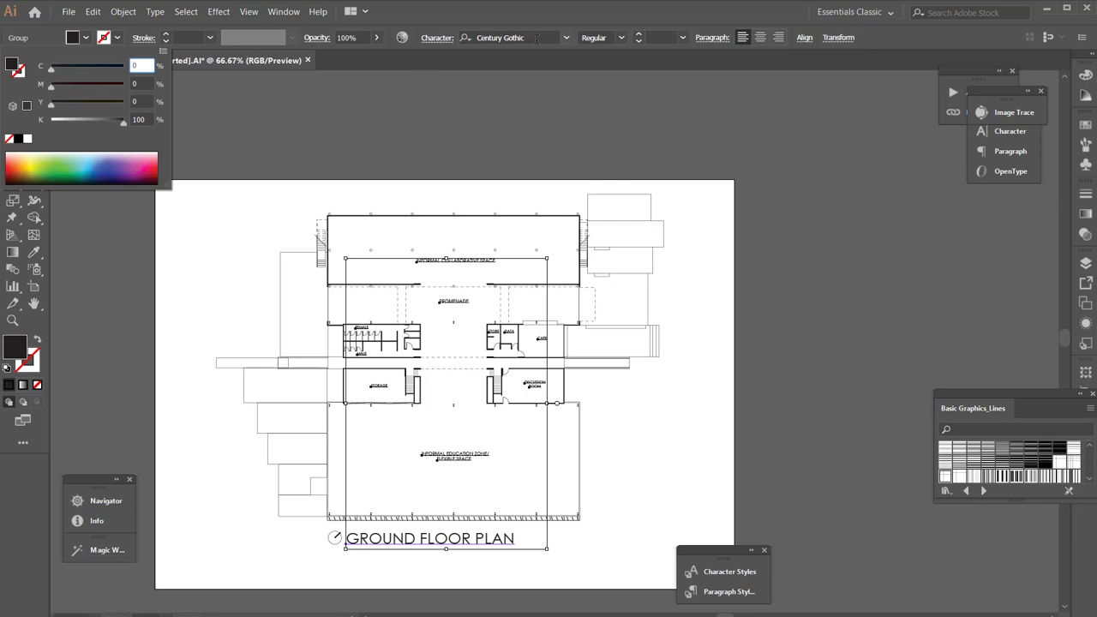
pyautogui.click(537, 38)
pyautogui.click(537, 38)
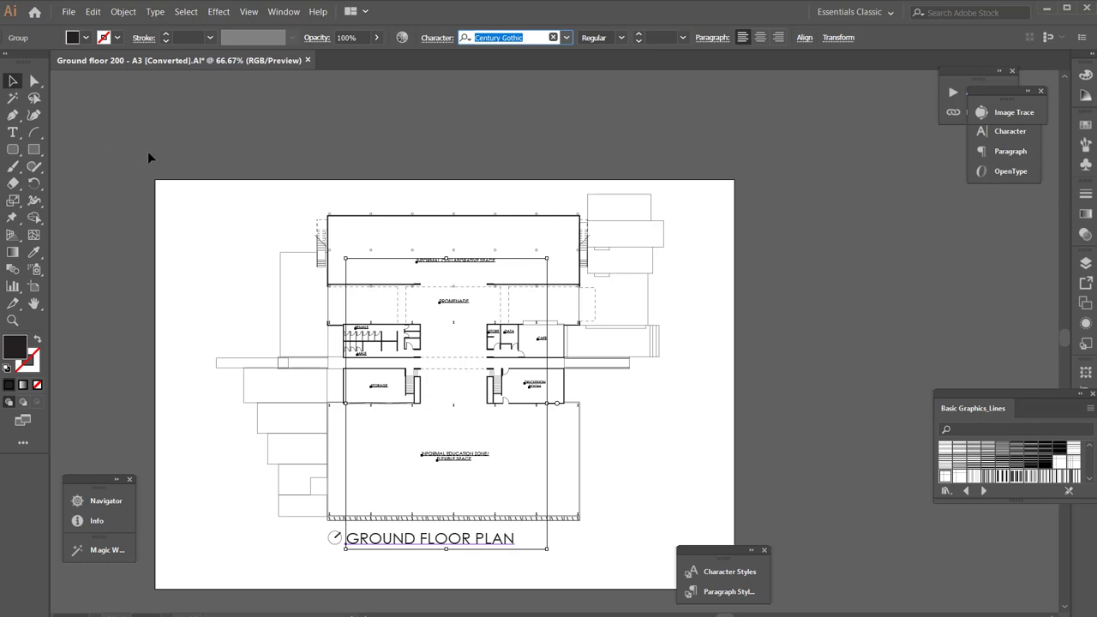
pyautogui.click(245, 144)
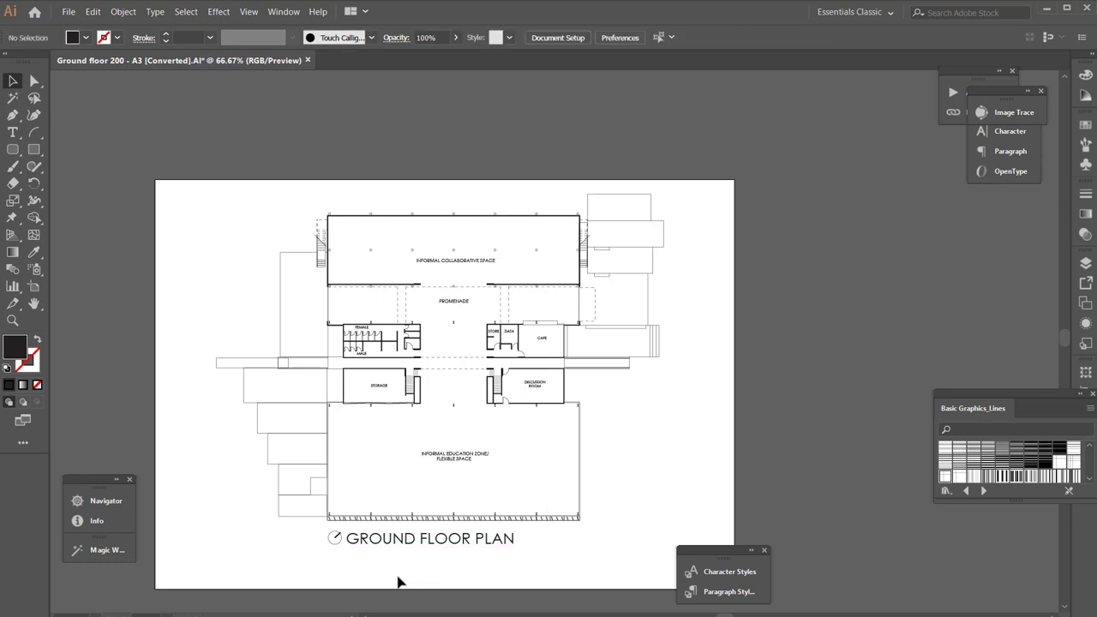
# Move Layer 12 below DASH and draw a rectangle over the FEMALE/MALE toilet block.
pyautogui.scroll(1, 398, 582)
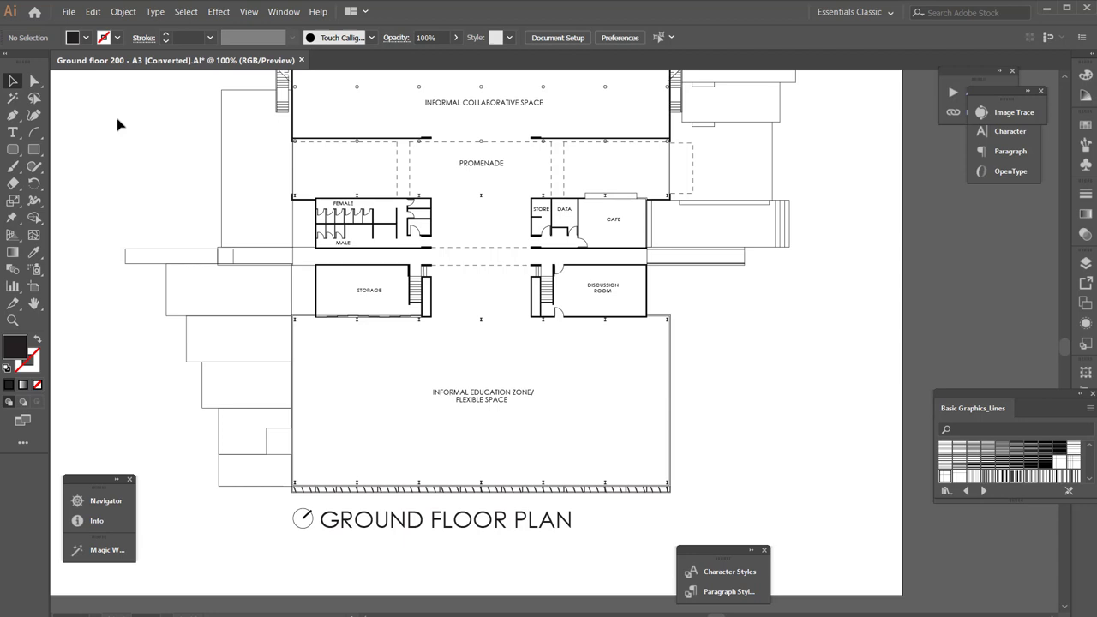
pyautogui.click(1085, 193)
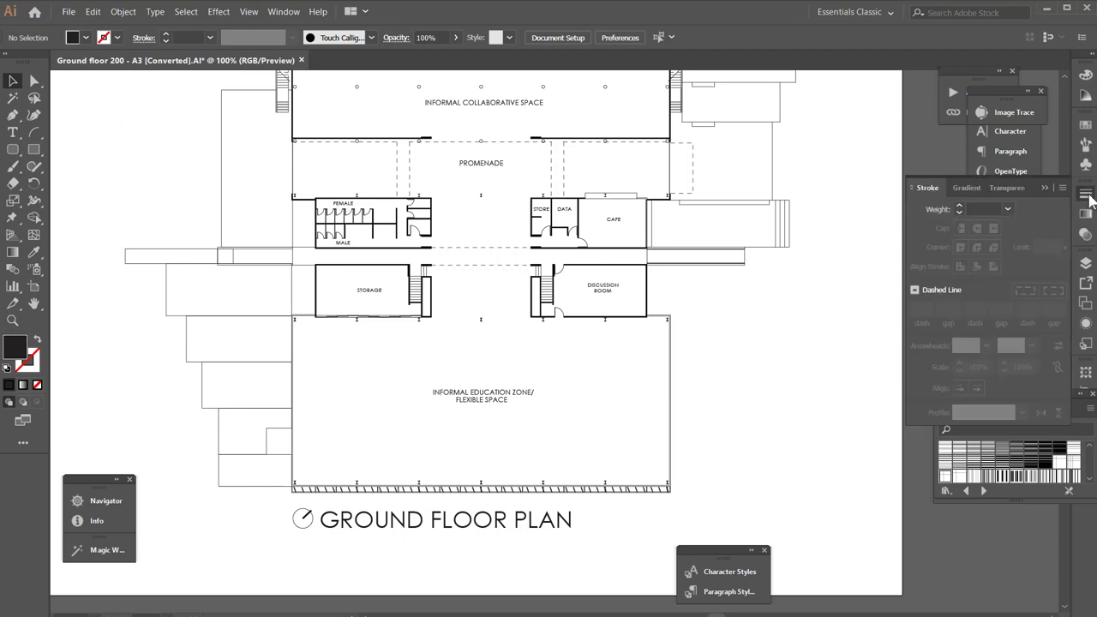
pyautogui.click(1085, 194)
pyautogui.click(1084, 264)
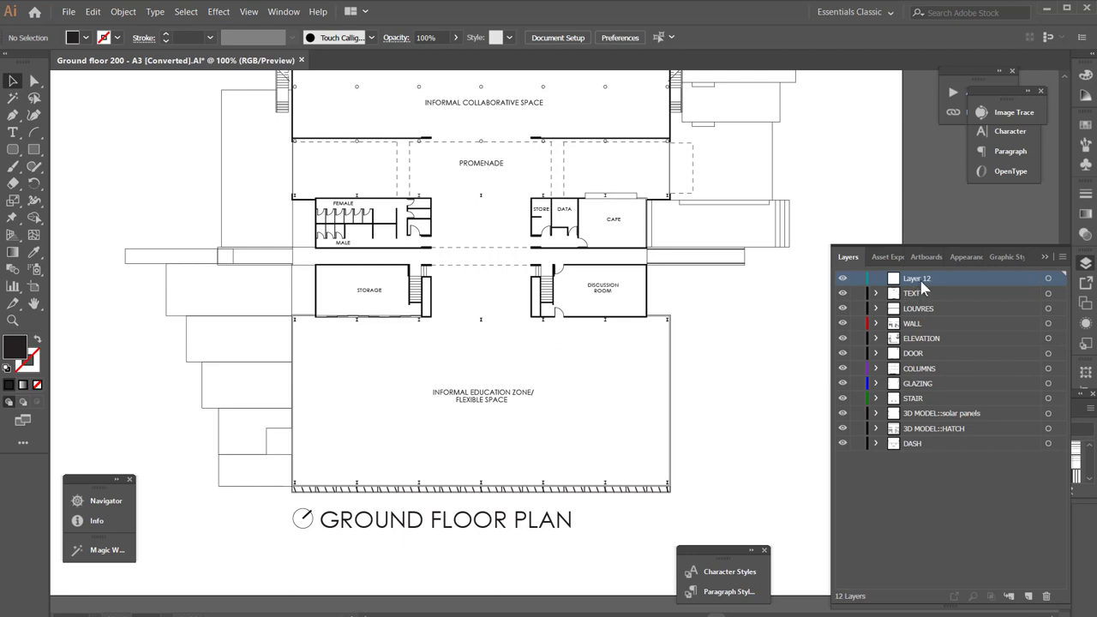
pyautogui.moveTo(952, 279); pyautogui.dragTo(941, 453)
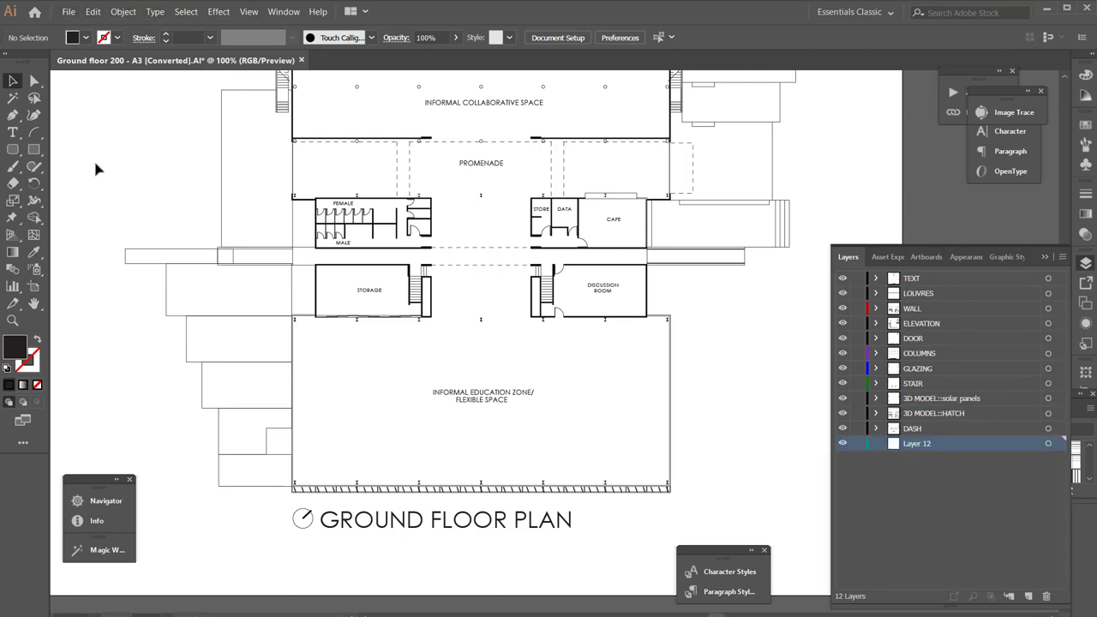
pyautogui.click(33, 149)
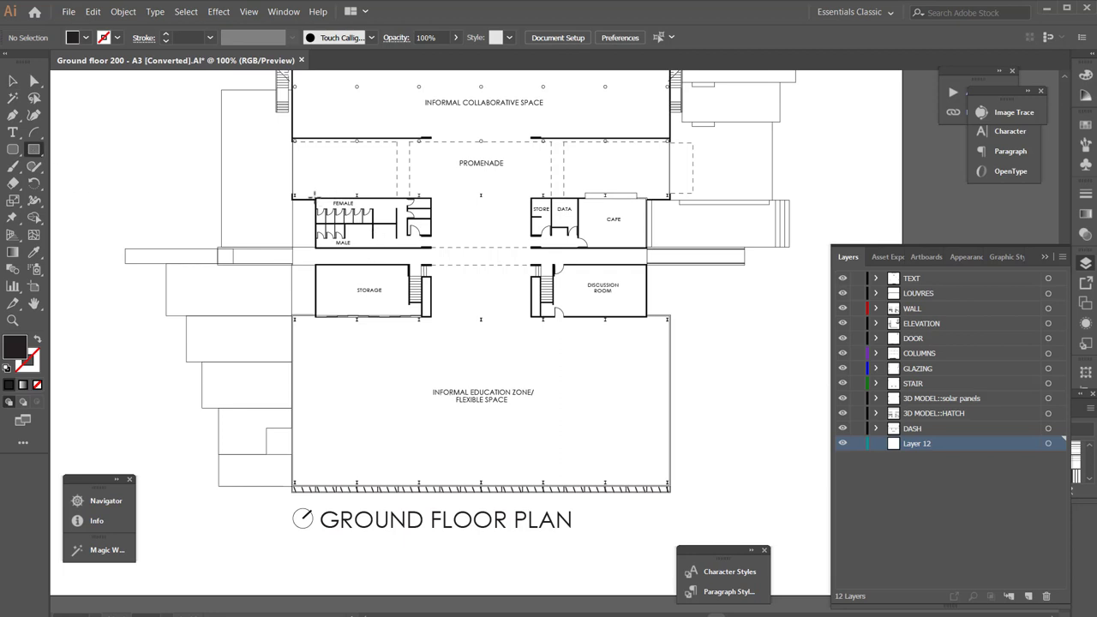
pyautogui.moveTo(316, 199); pyautogui.dragTo(395, 249)
# Open the Basic Graphics pattern swatch library for the rectangle's fill.
pyautogui.click(86, 37)
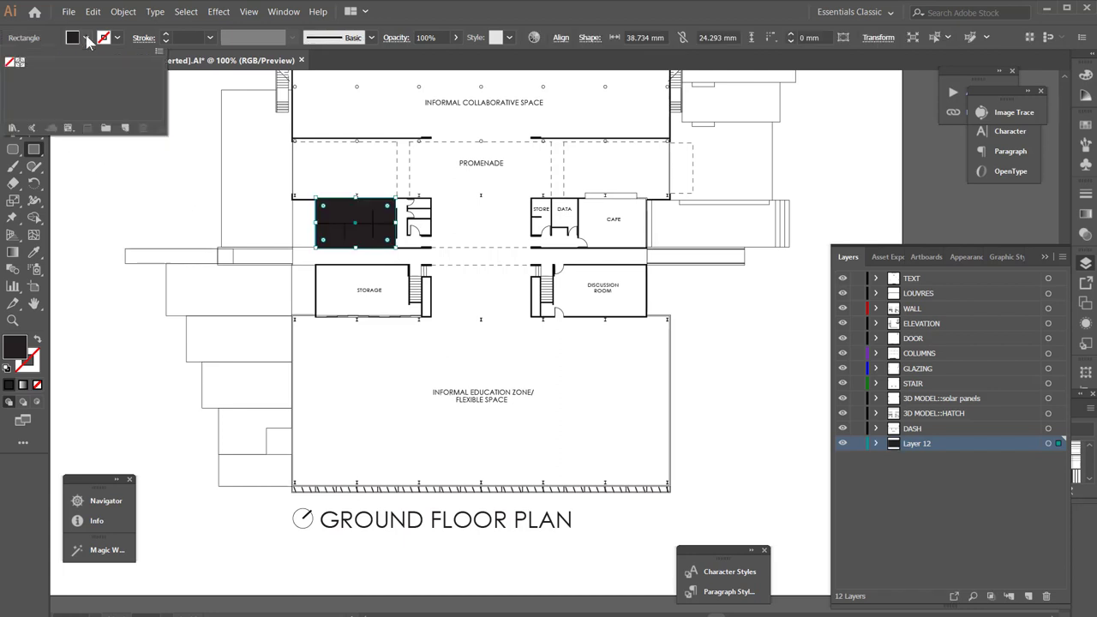
pyautogui.click(12, 128)
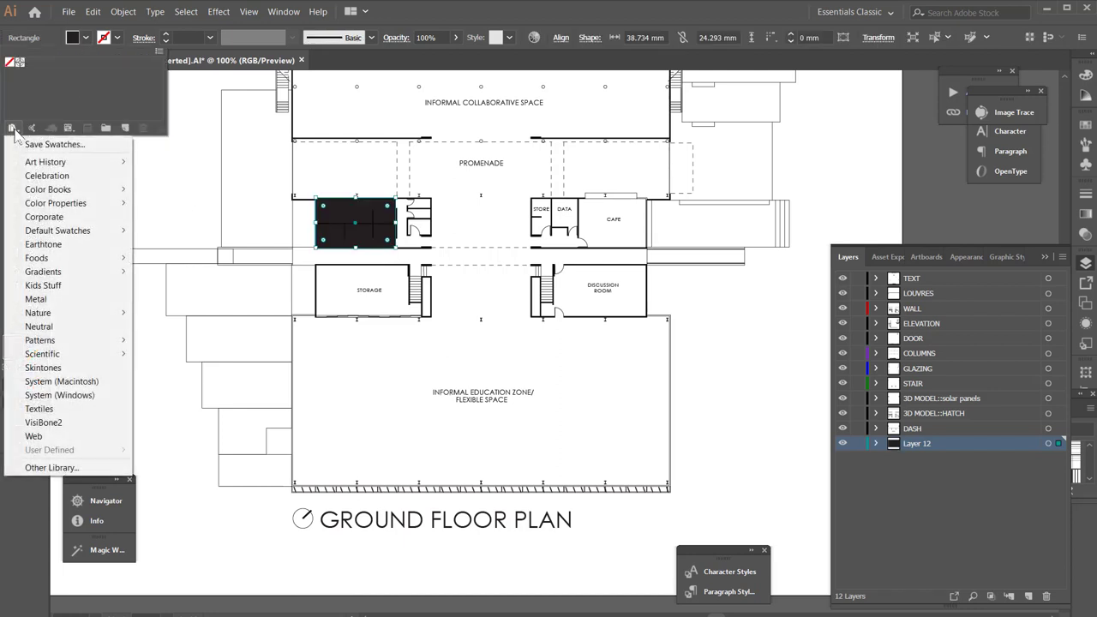
pyautogui.click(86, 41)
pyautogui.click(85, 39)
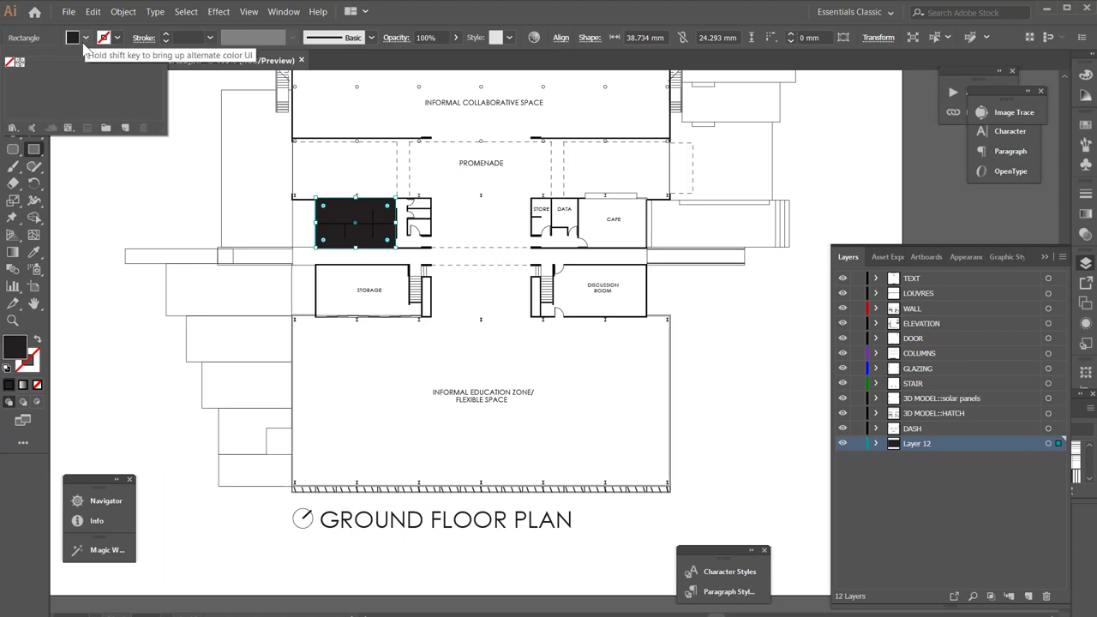
pyautogui.click(13, 129)
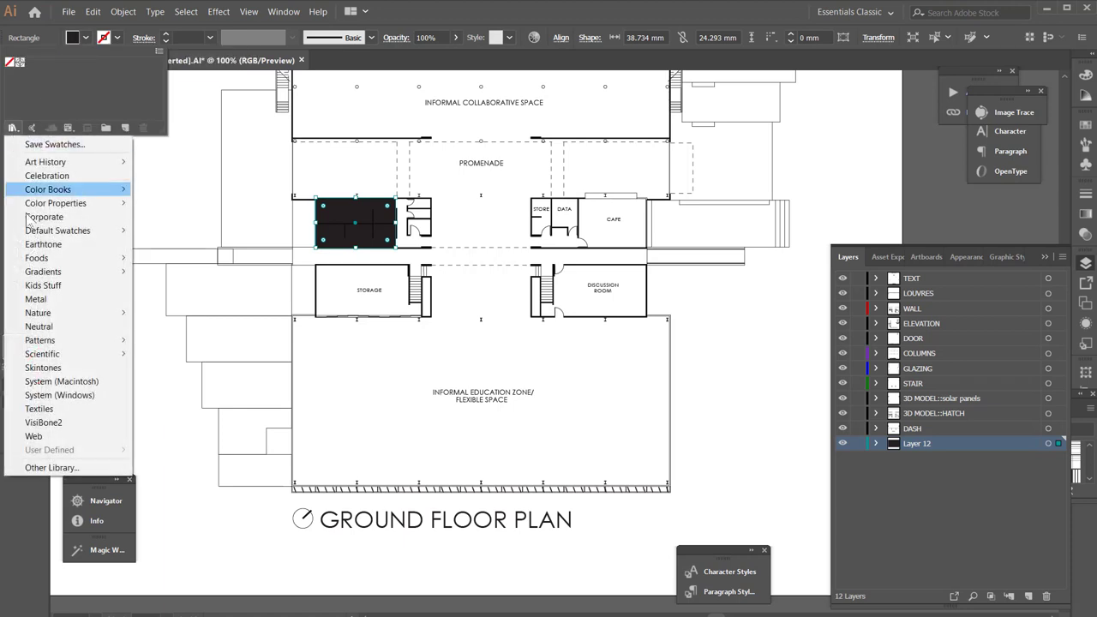
pyautogui.moveTo(77, 341)
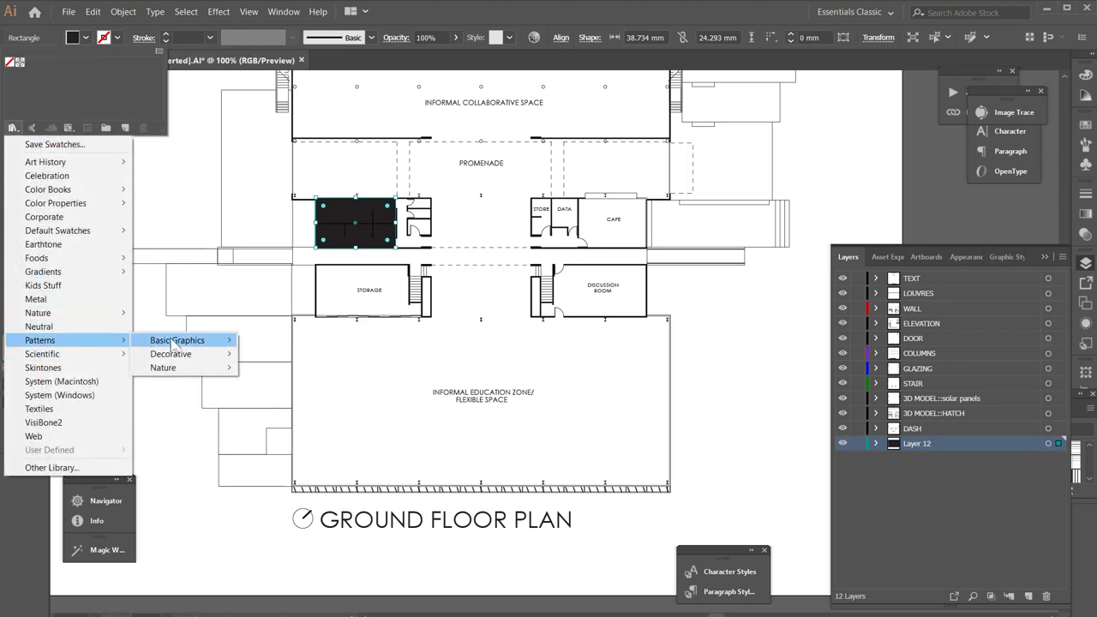
pyautogui.moveTo(178, 341)
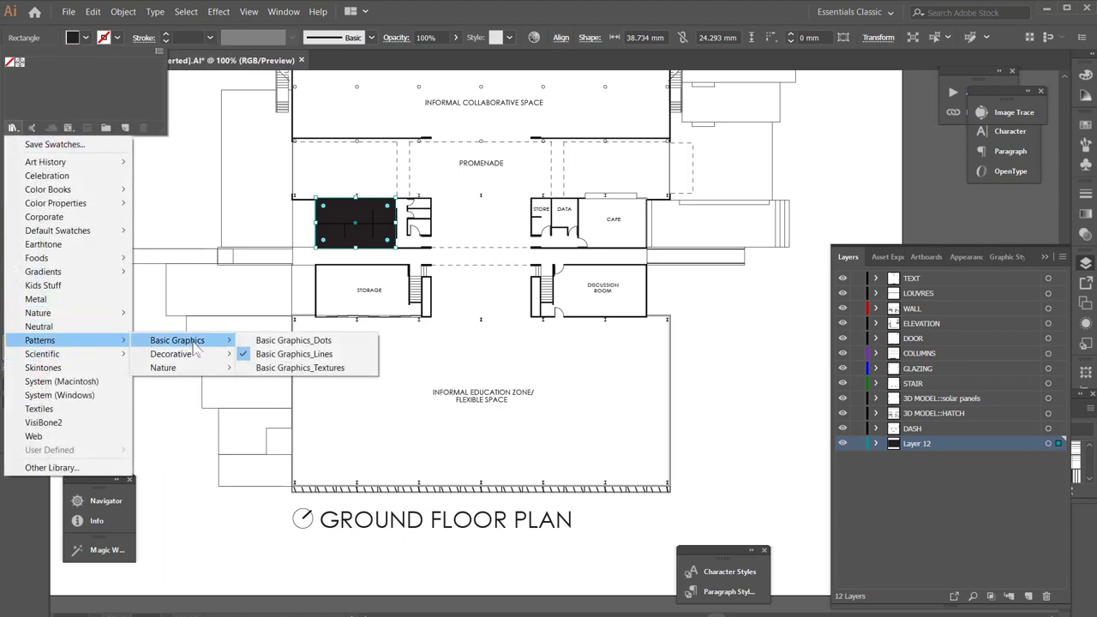
pyautogui.click(304, 367)
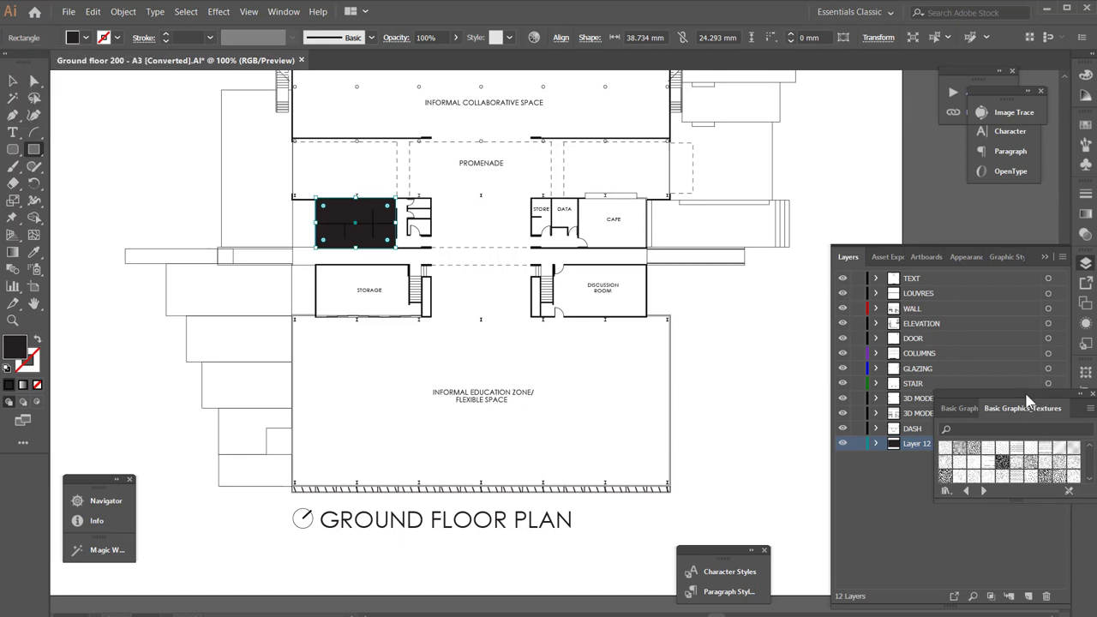
pyautogui.moveTo(1026, 395); pyautogui.dragTo(641, 259)
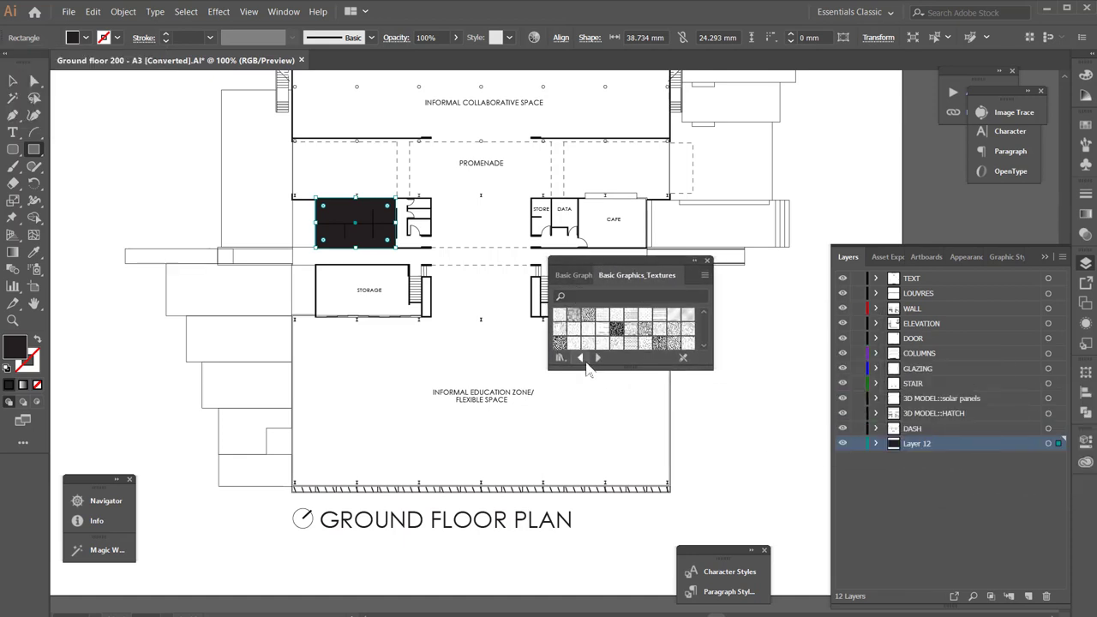
# Fill the toilet-block rectangle with the Grid 1 pica Lines pattern from Basic Graphics_Lines.
pyautogui.click(580, 358)
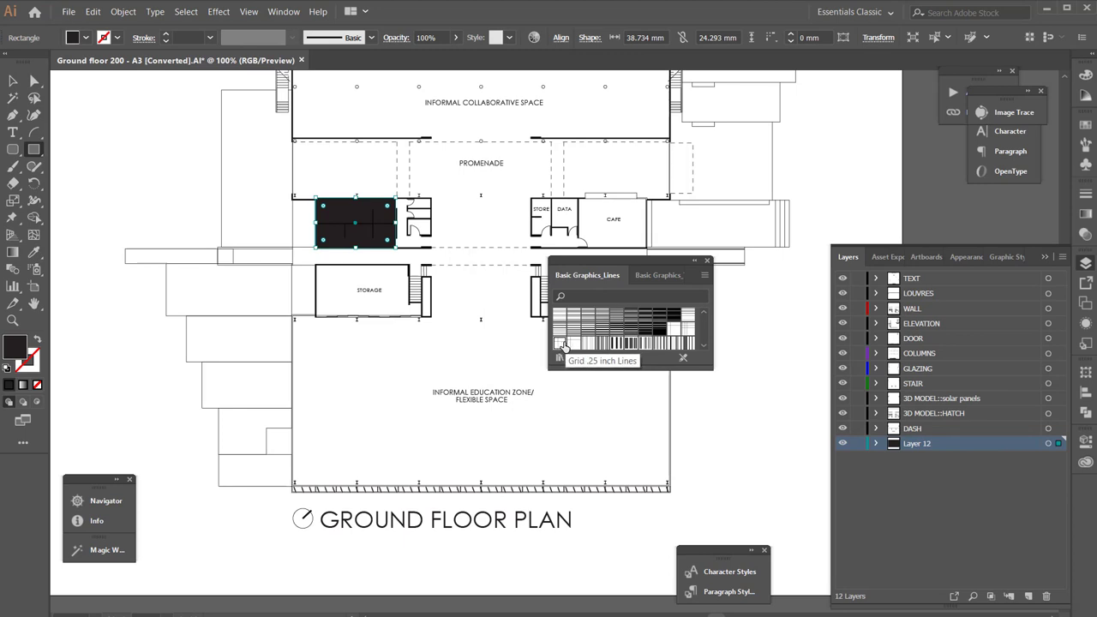
pyautogui.click(561, 345)
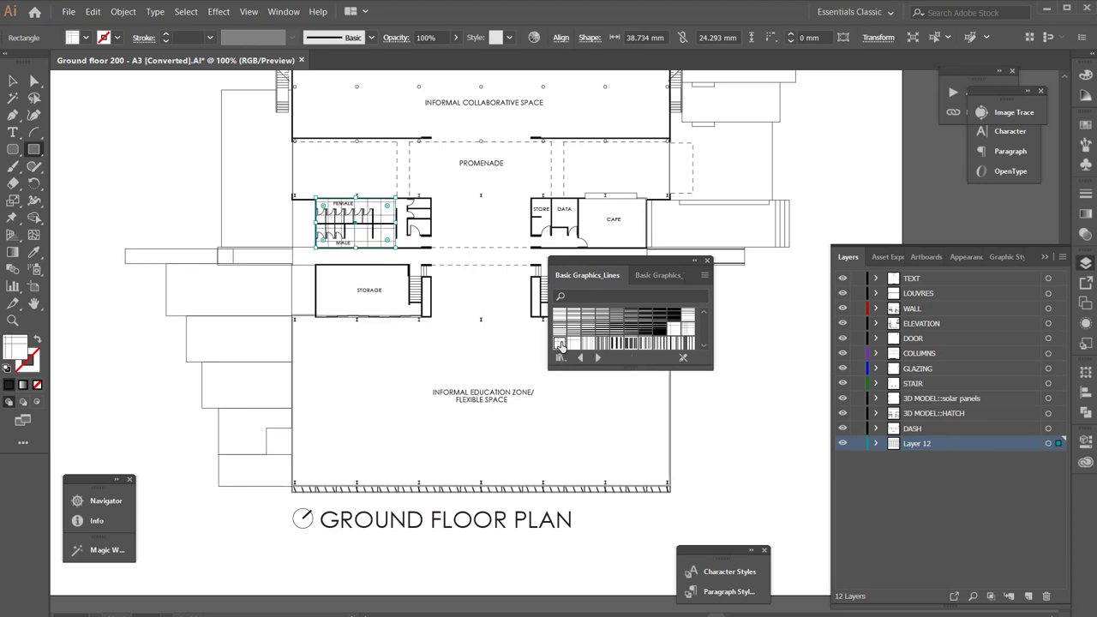
pyautogui.click(688, 330)
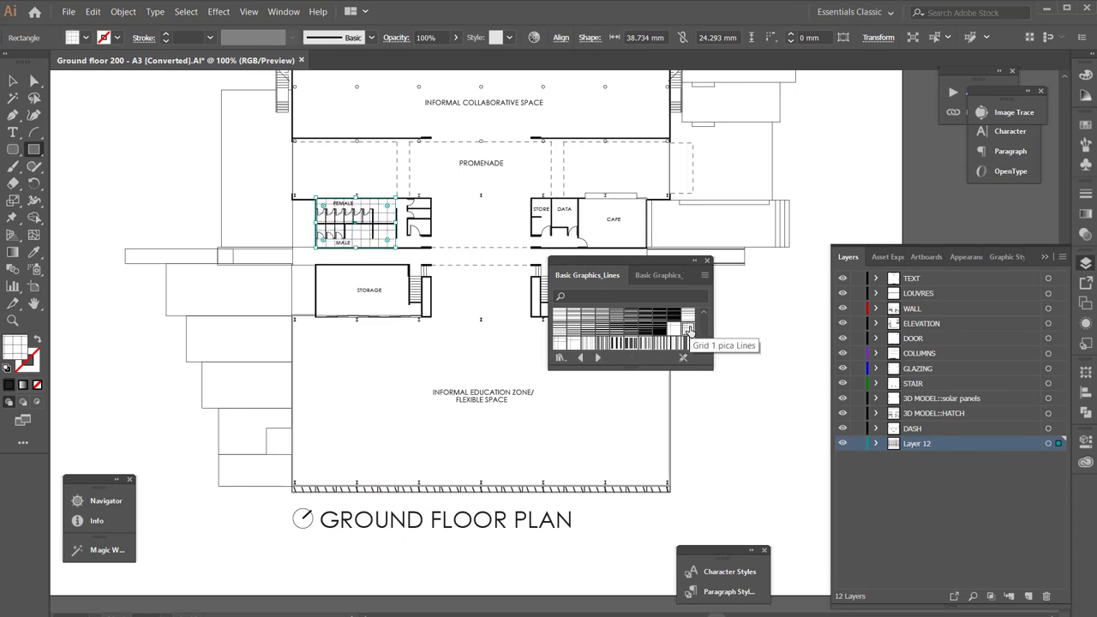
pyautogui.click(675, 330)
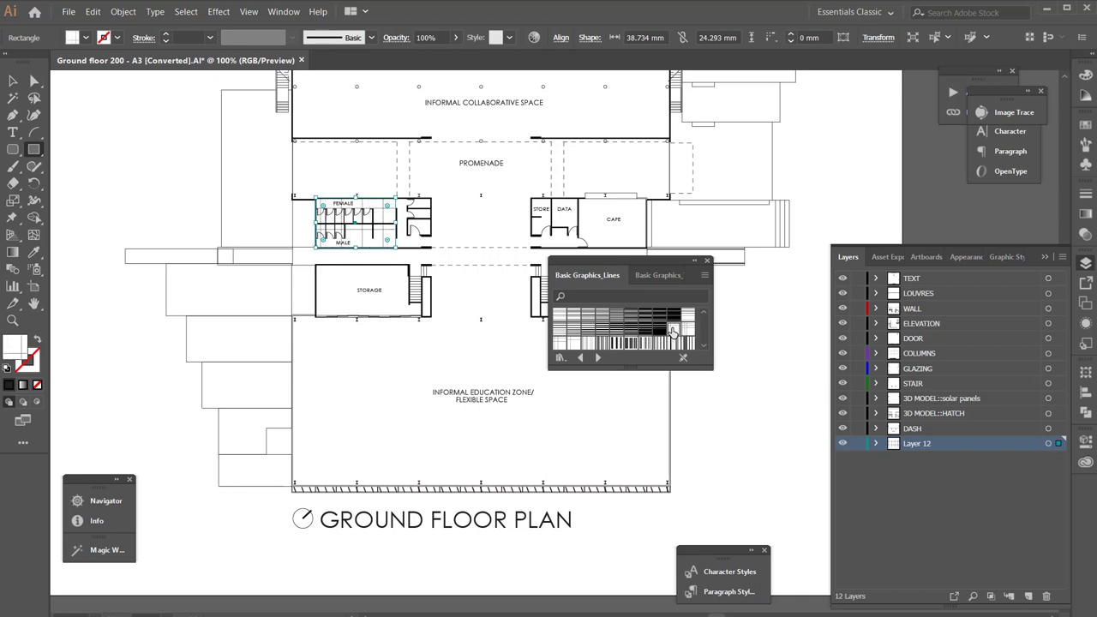
pyautogui.click(689, 331)
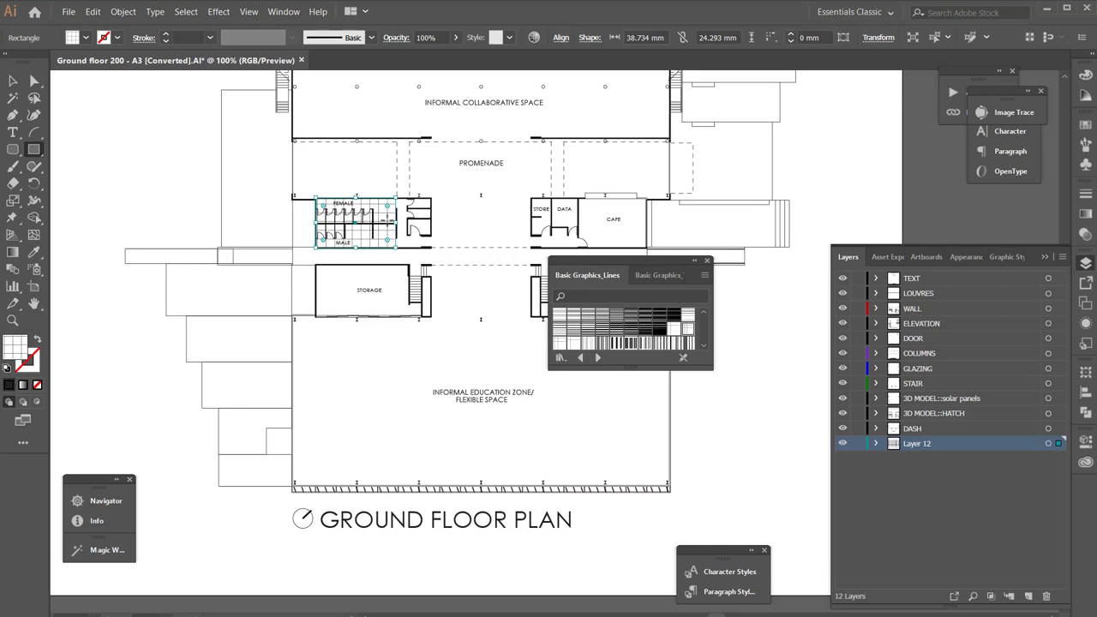
pyautogui.rightClick(387, 221)
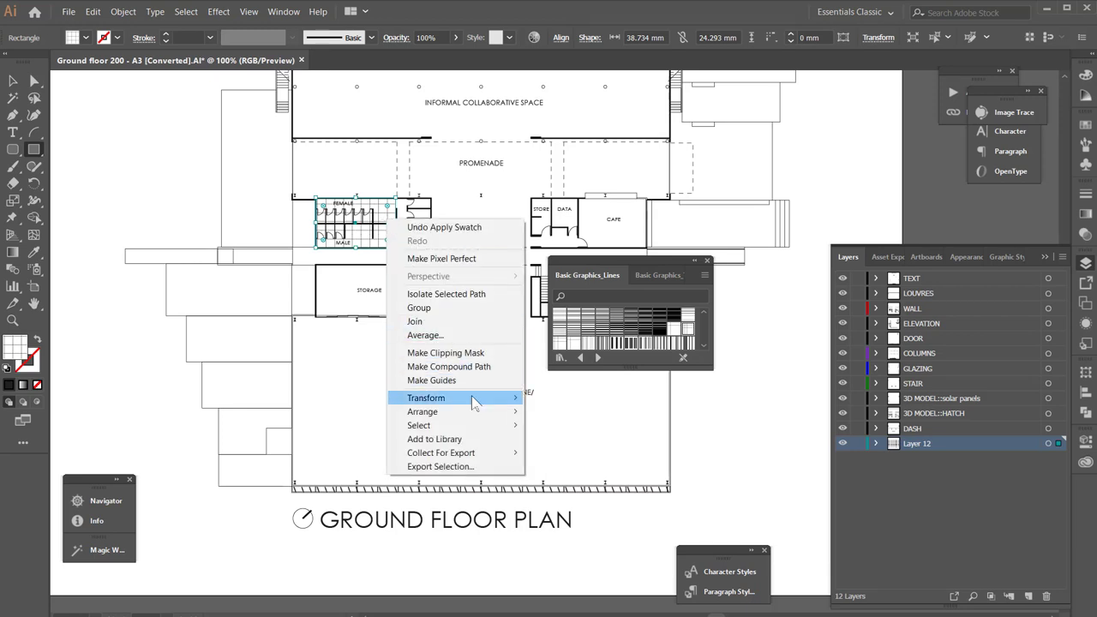
# Scale the toilet block's grid pattern to 50% uniformly with Transform Objects off, keeping the rectangle's size.
pyautogui.moveTo(477, 398)
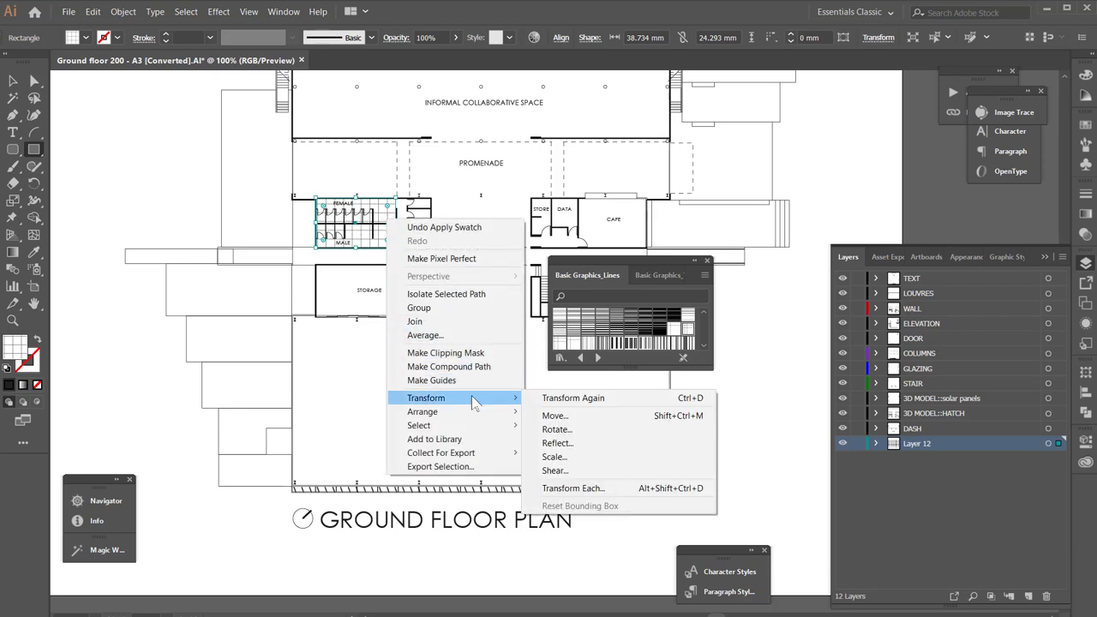
pyautogui.click(591, 460)
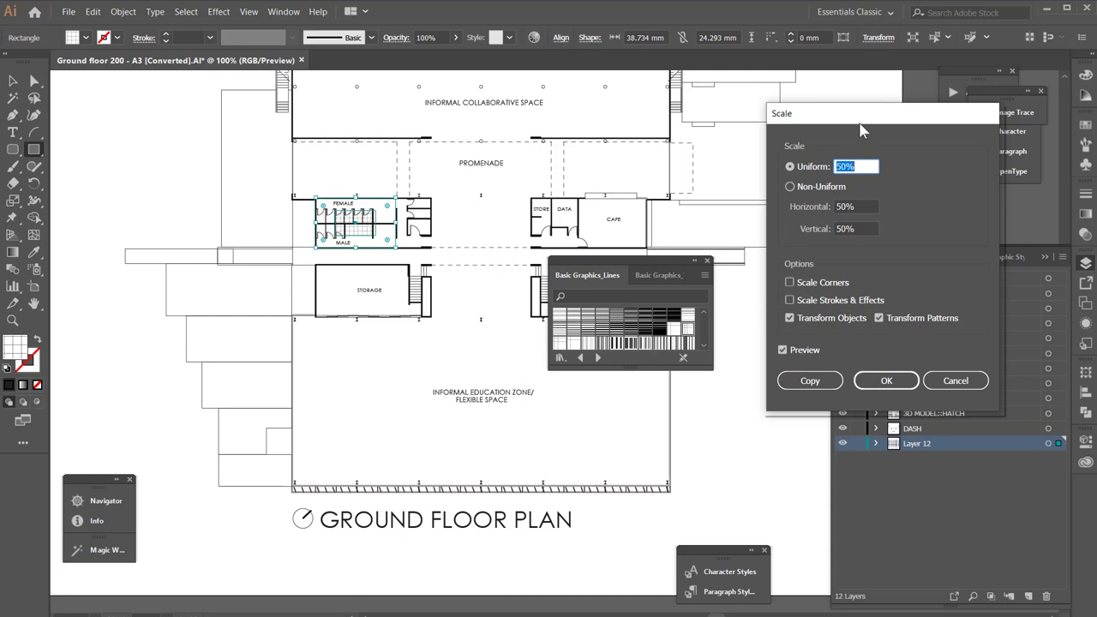
pyautogui.moveTo(861, 129); pyautogui.dragTo(571, 94)
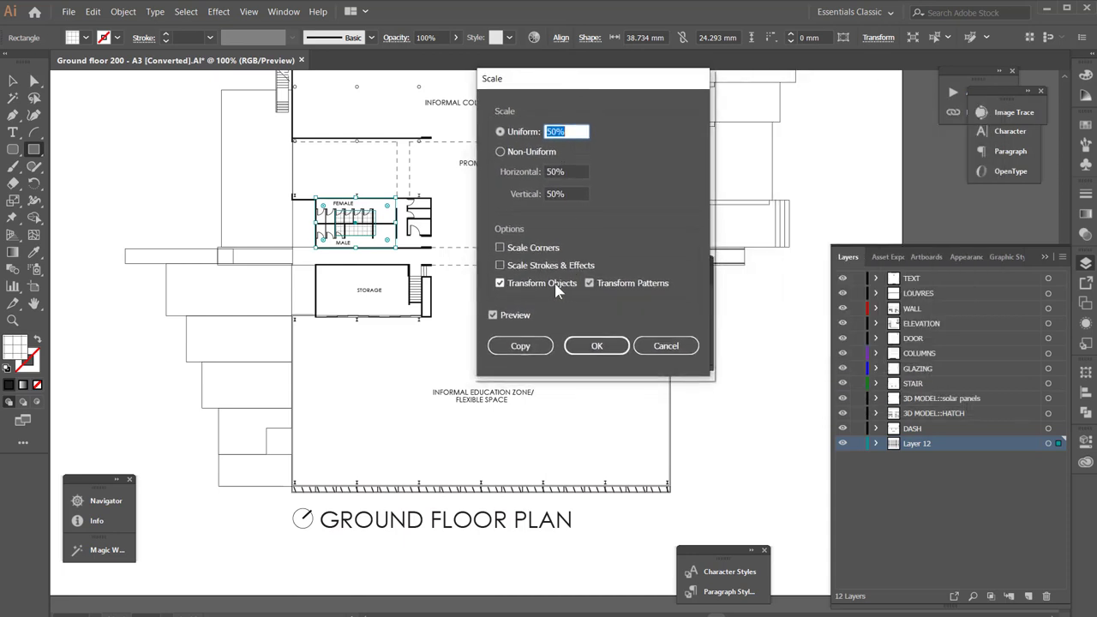
pyautogui.click(629, 286)
pyautogui.click(589, 283)
pyautogui.click(500, 284)
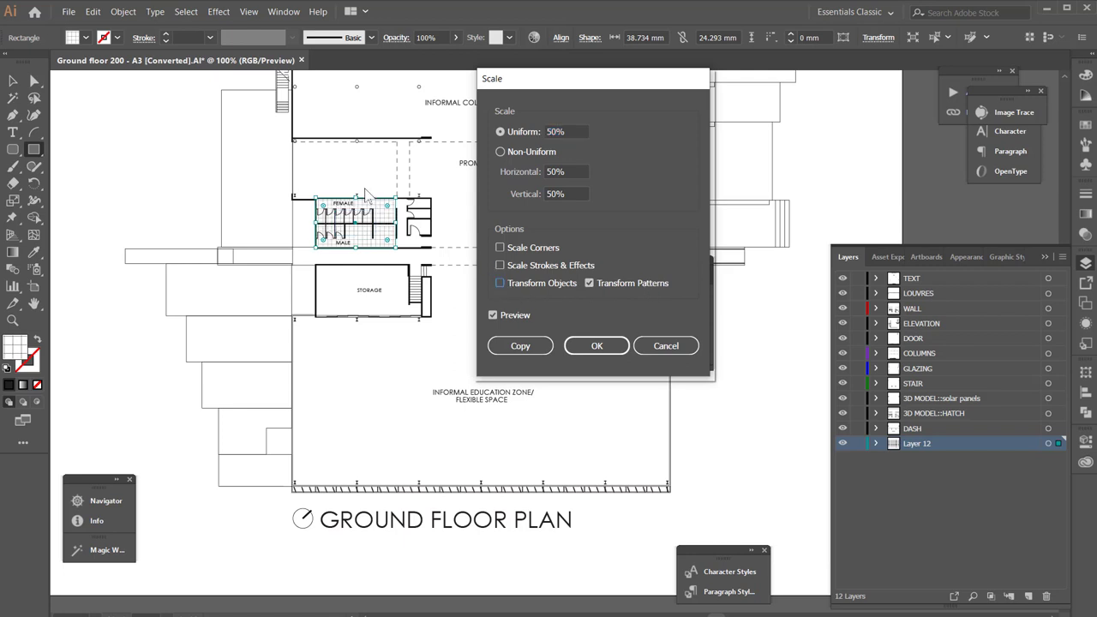
pyautogui.click(597, 345)
pyautogui.moveTo(634, 267); pyautogui.dragTo(879, 149)
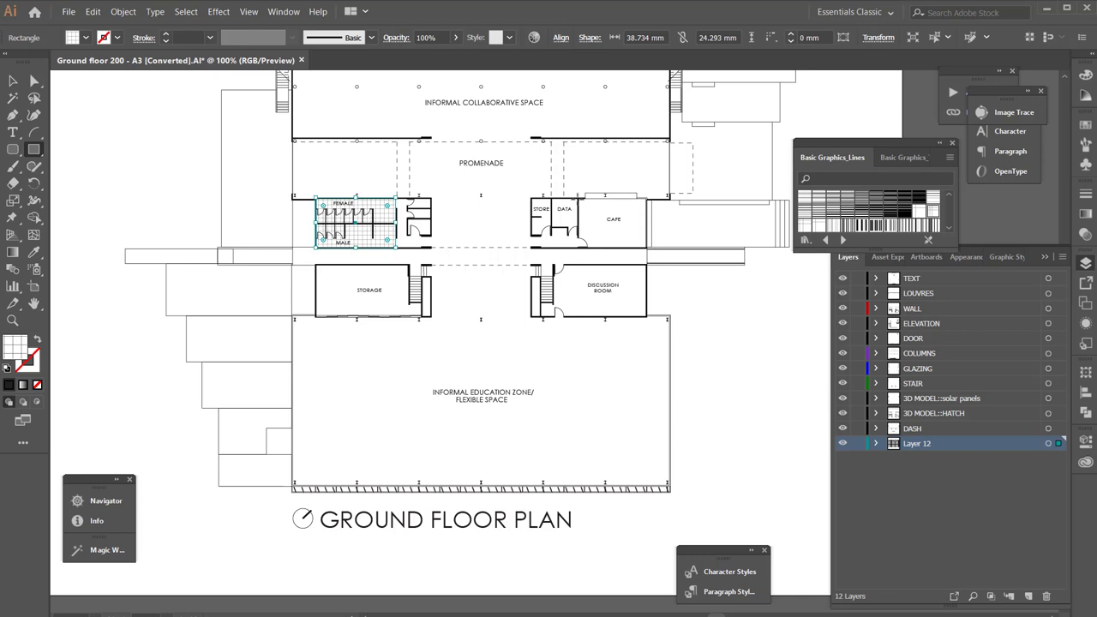
# Draw grid-patterned rectangles over the CAFE and STORAGE rooms, then deselect and zoom out.
pyautogui.moveTo(579, 199)
pyautogui.mouseDown()
pyautogui.moveTo(621, 242)
pyautogui.moveTo(648, 249)
pyautogui.mouseUp()
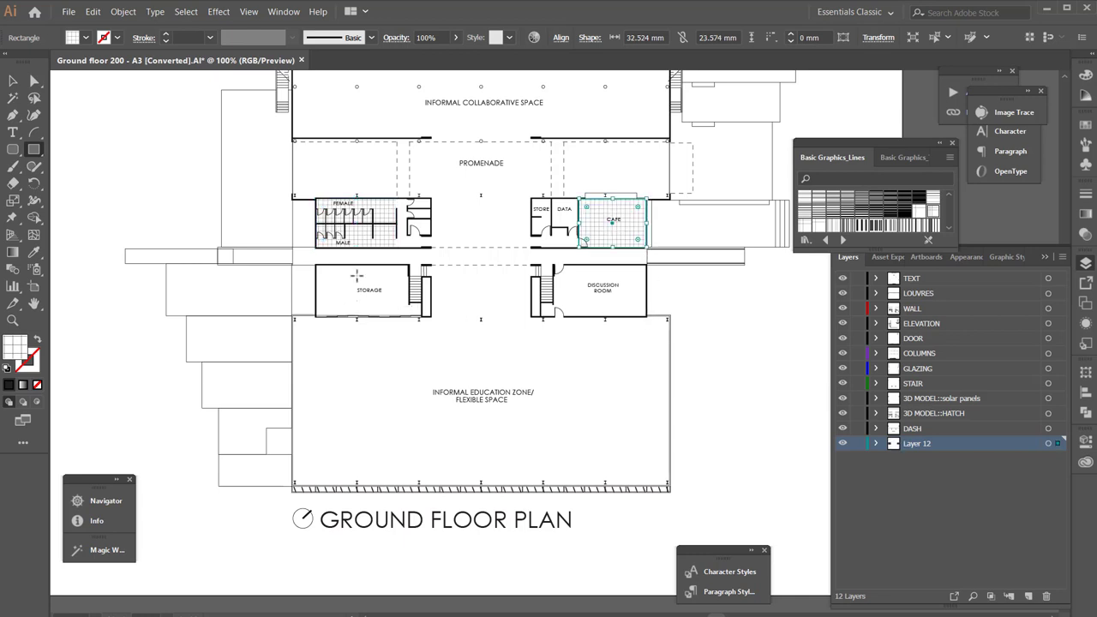
pyautogui.moveTo(408, 266); pyautogui.dragTo(318, 317)
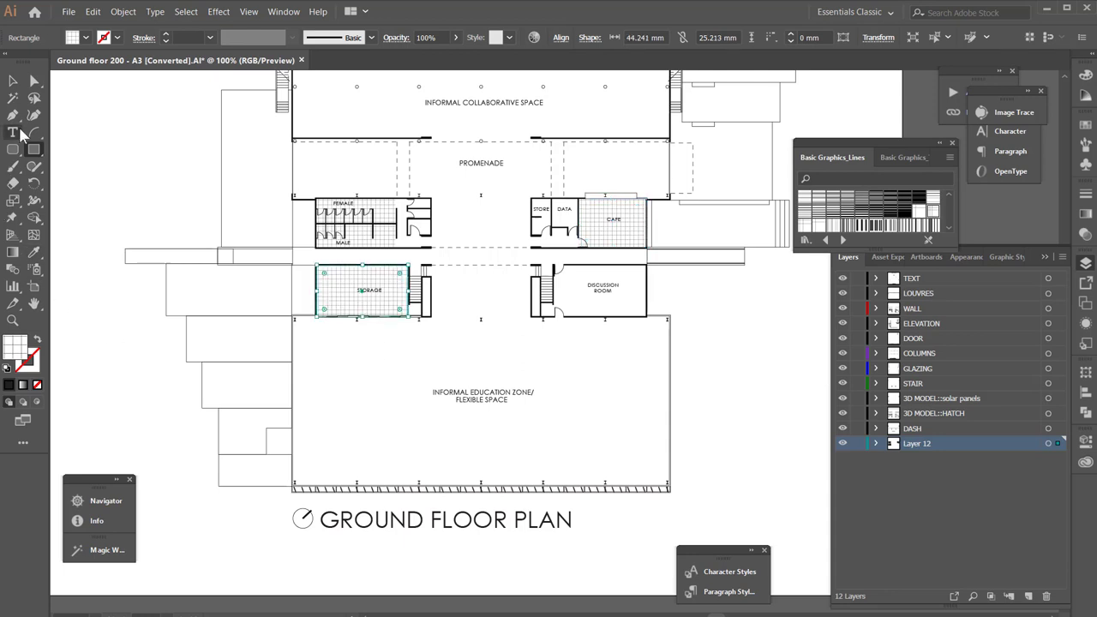
pyautogui.click(13, 80)
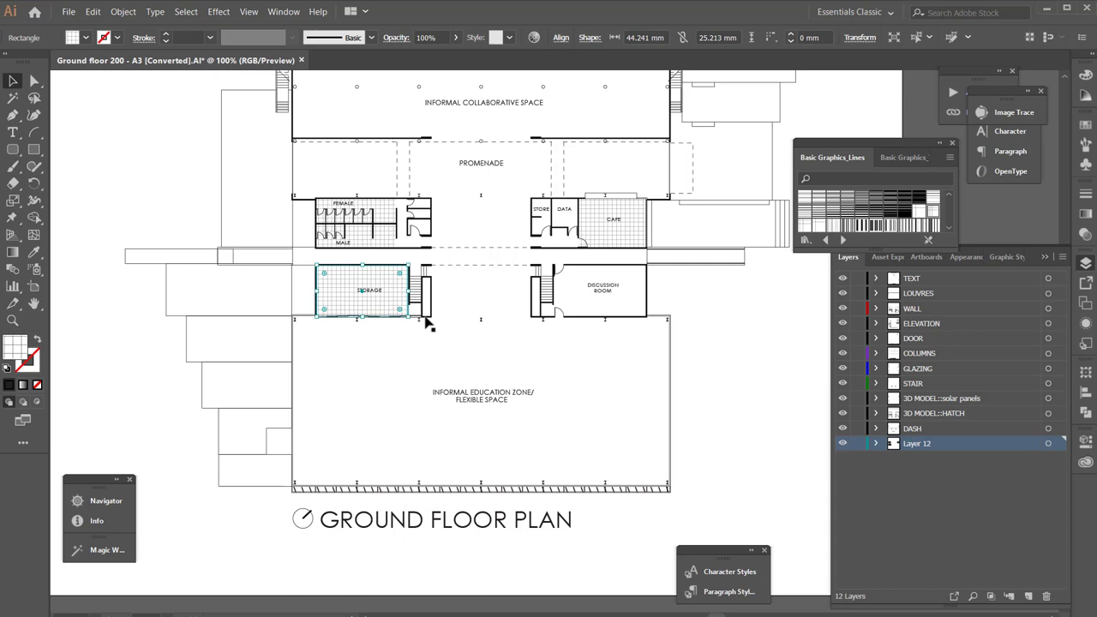
pyautogui.click(390, 343)
pyautogui.scroll(-1, 390, 343)
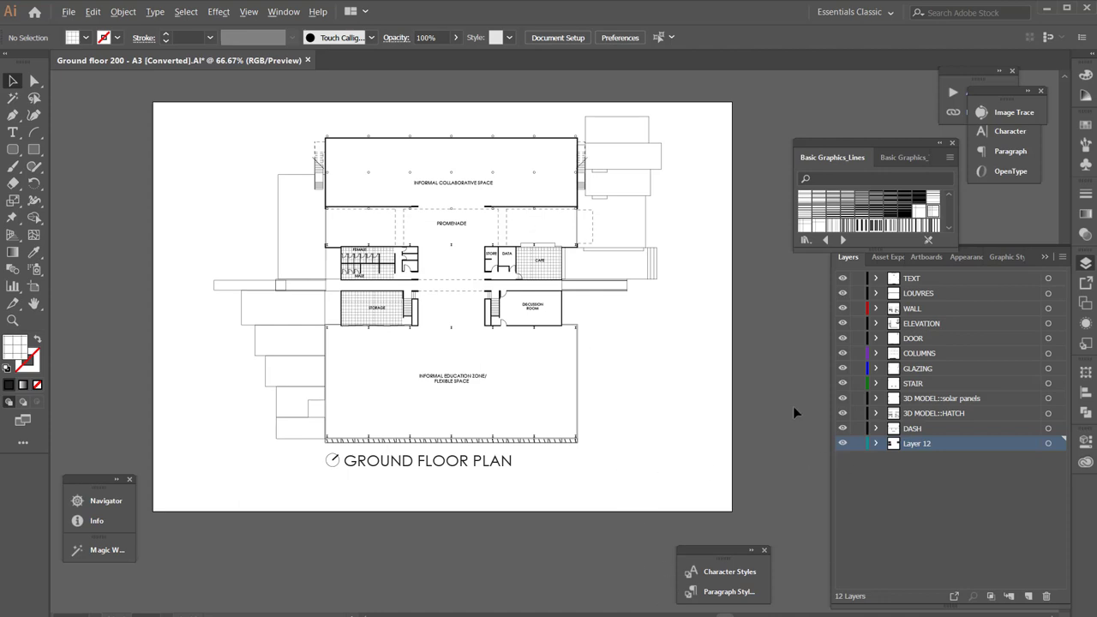
# In Rhino, window-select the whole section drawing.
pyautogui.hotkey('alt', 'Tab')
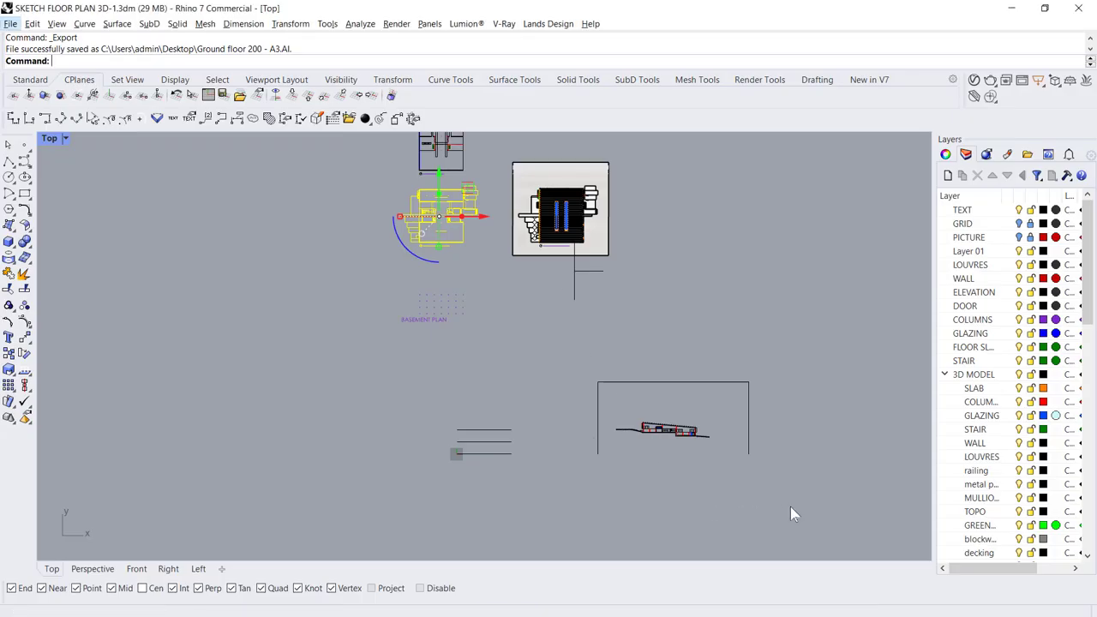
pyautogui.click(791, 506)
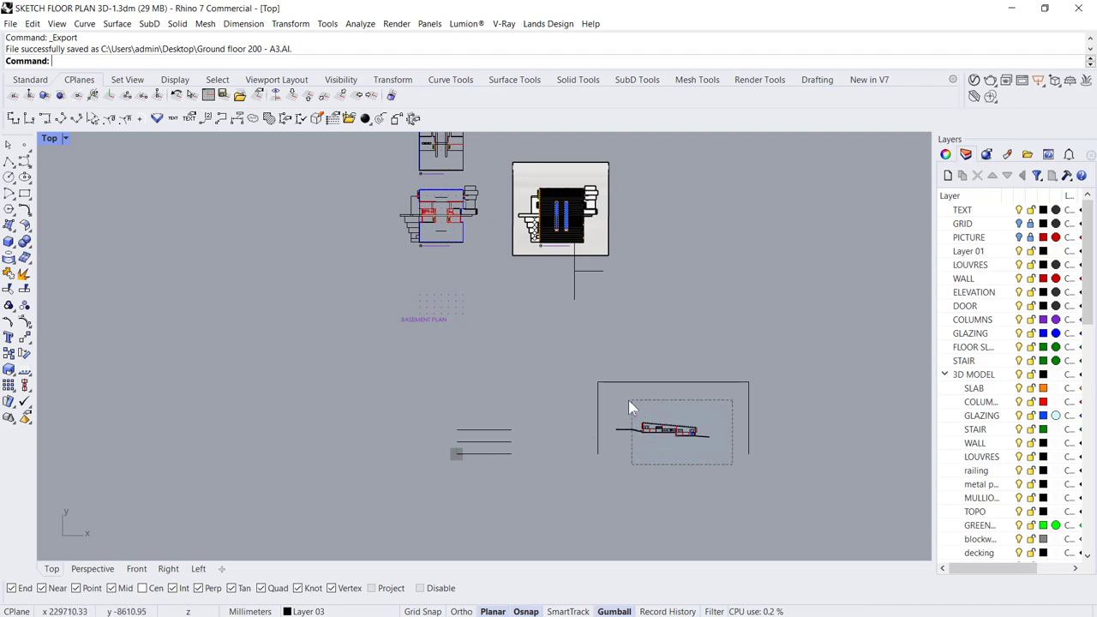
pyautogui.click(613, 400)
pyautogui.click(727, 478)
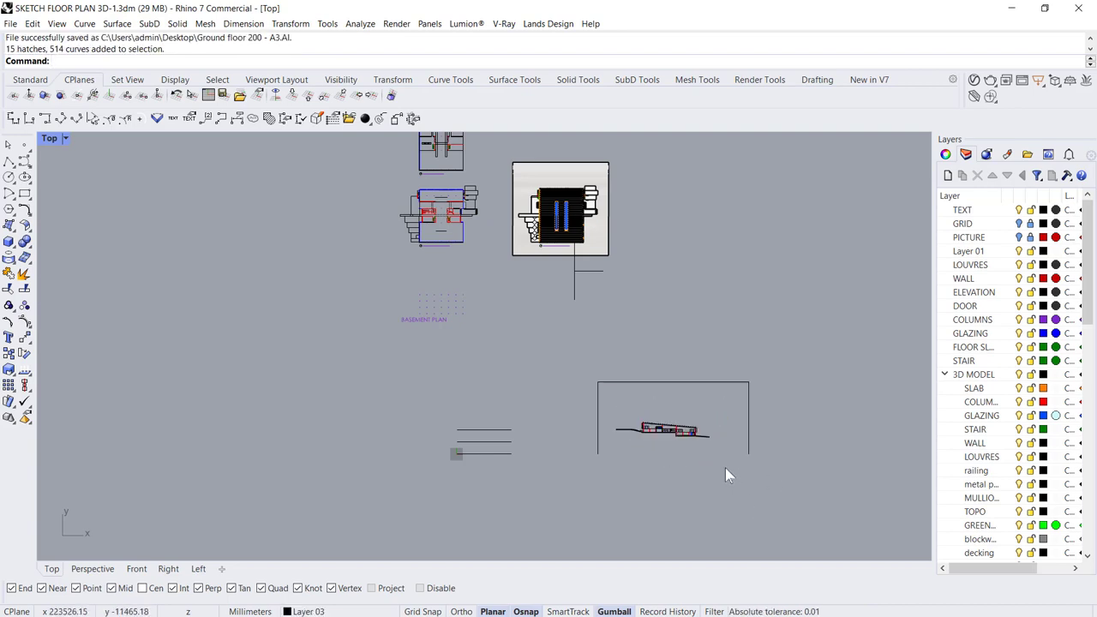
pyautogui.moveTo(725, 470); pyautogui.dragTo(611, 401)
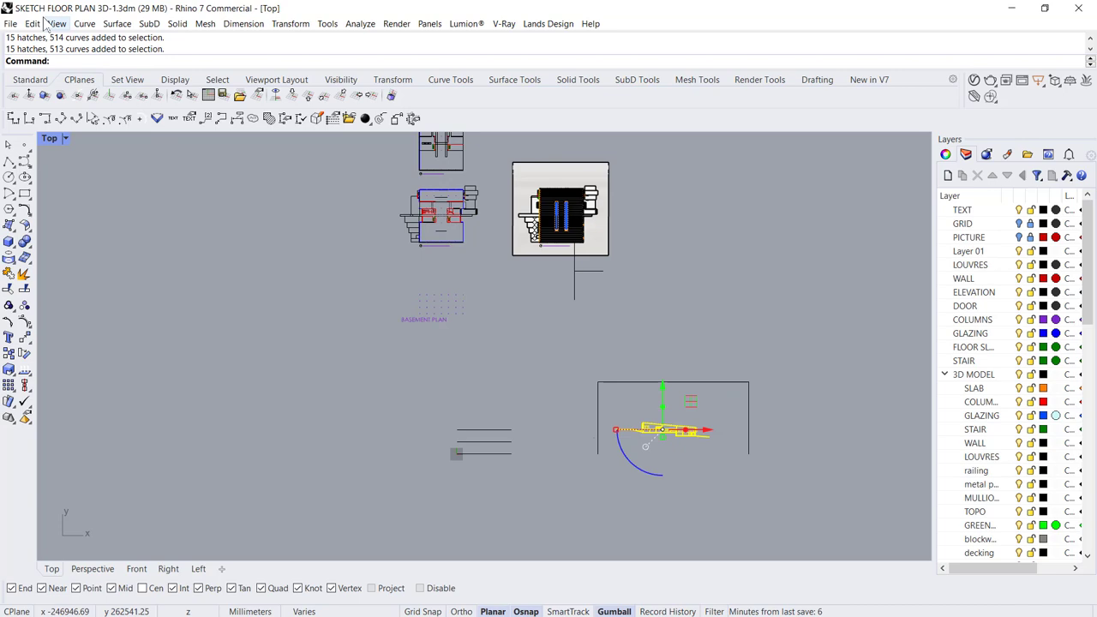
# Export the selection as 'section 200 - A3' at model scale 200 mm = 1 mm.
pyautogui.click(11, 23)
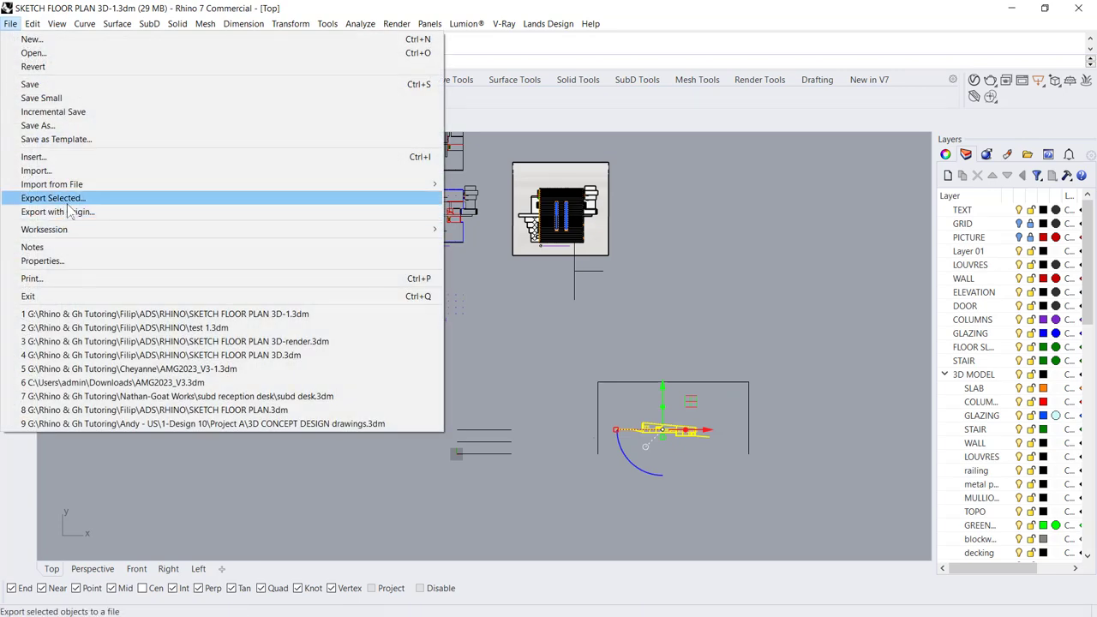
pyautogui.click(67, 204)
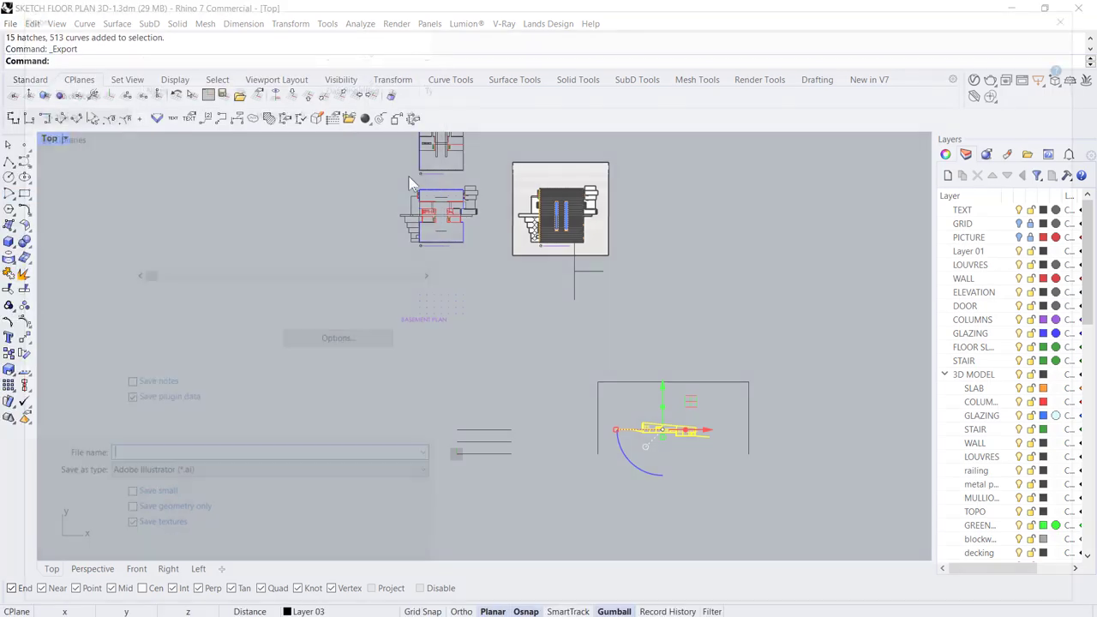
pyautogui.write('se')
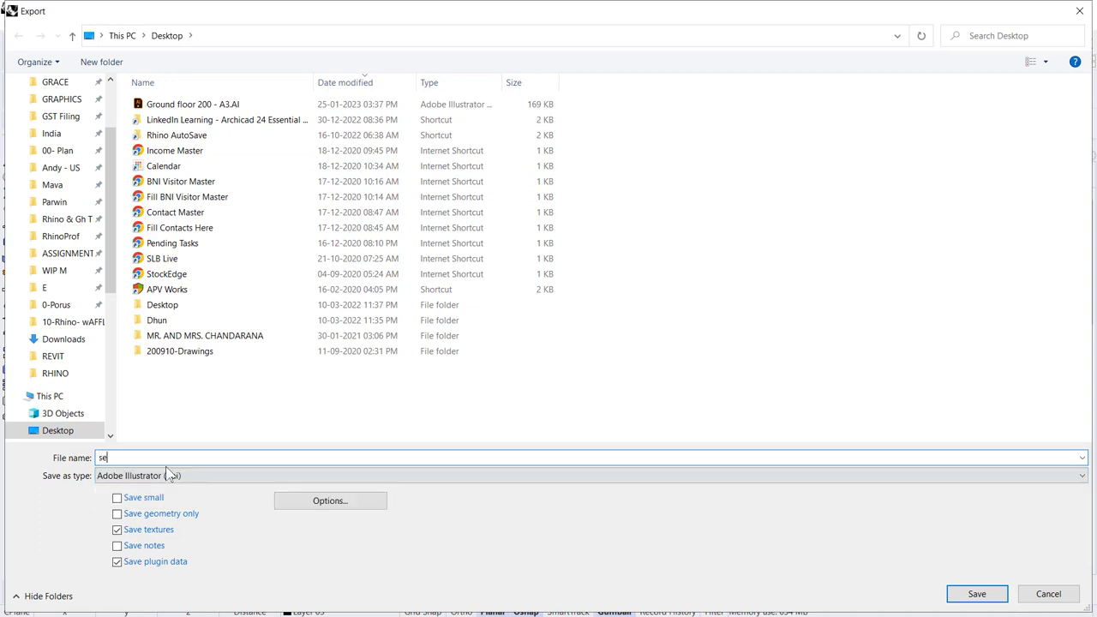
pyautogui.write('ction 200 - A3')
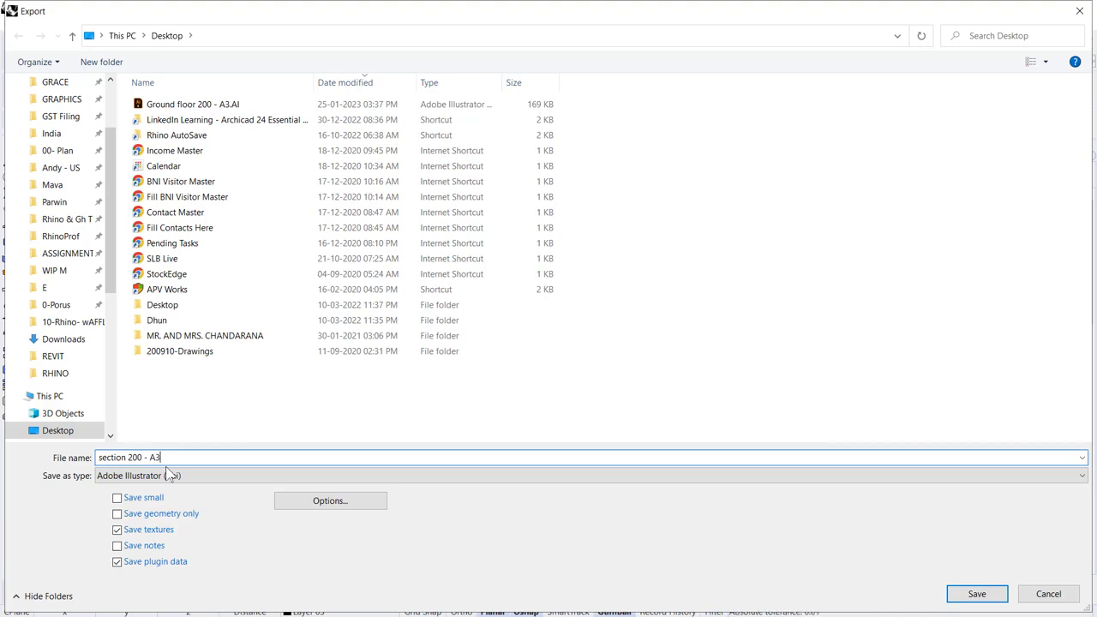
pyautogui.press('Return')
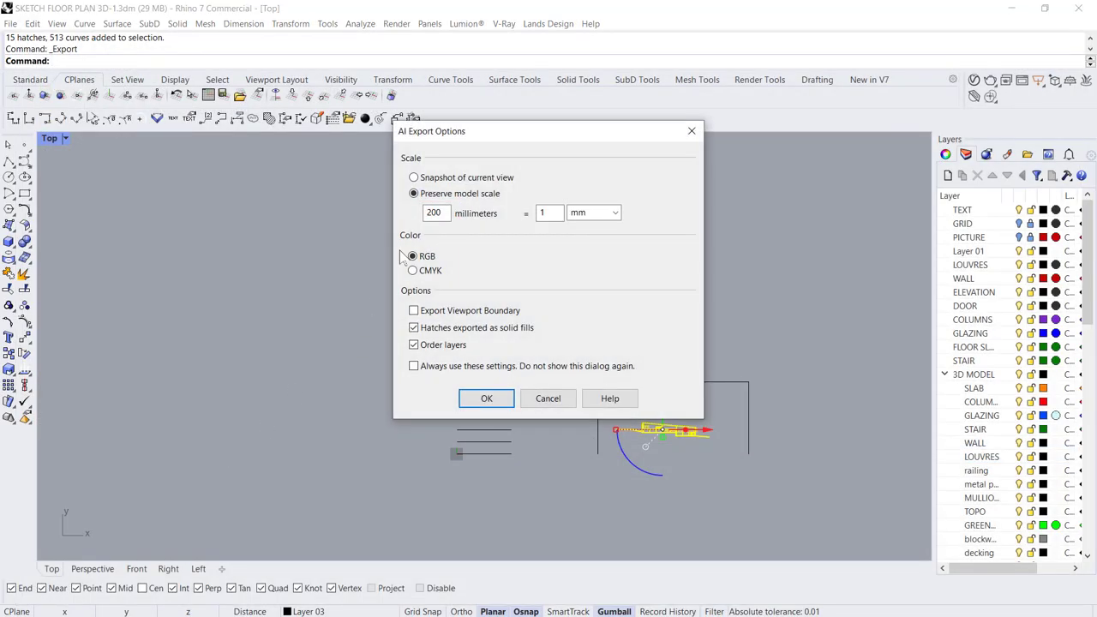
pyautogui.doubleClick(434, 212)
pyautogui.doubleClick(549, 213)
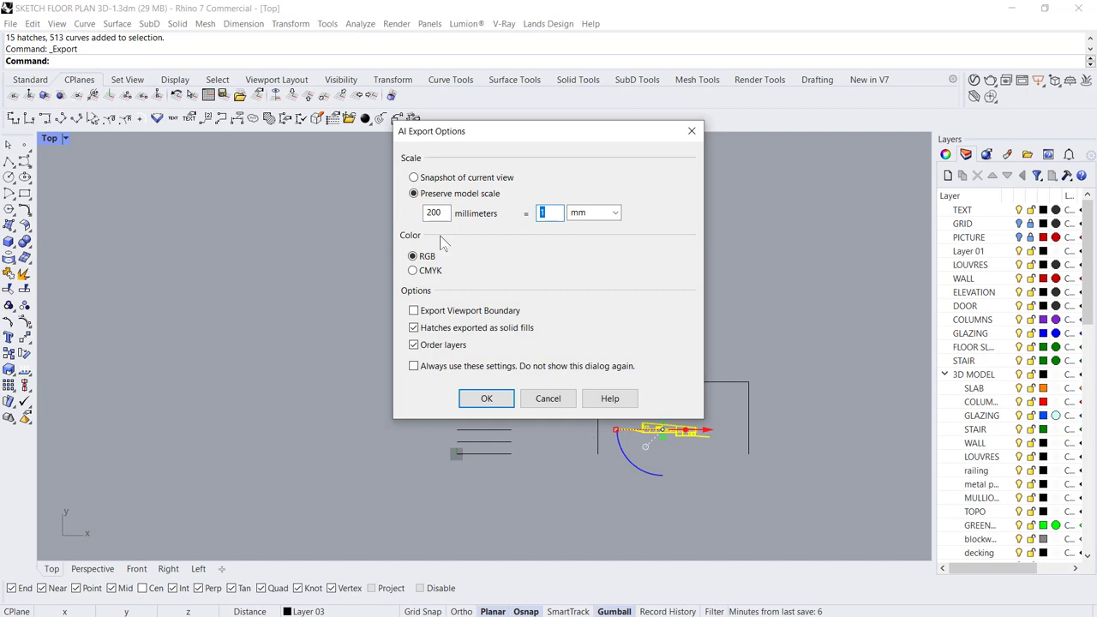
pyautogui.click(487, 400)
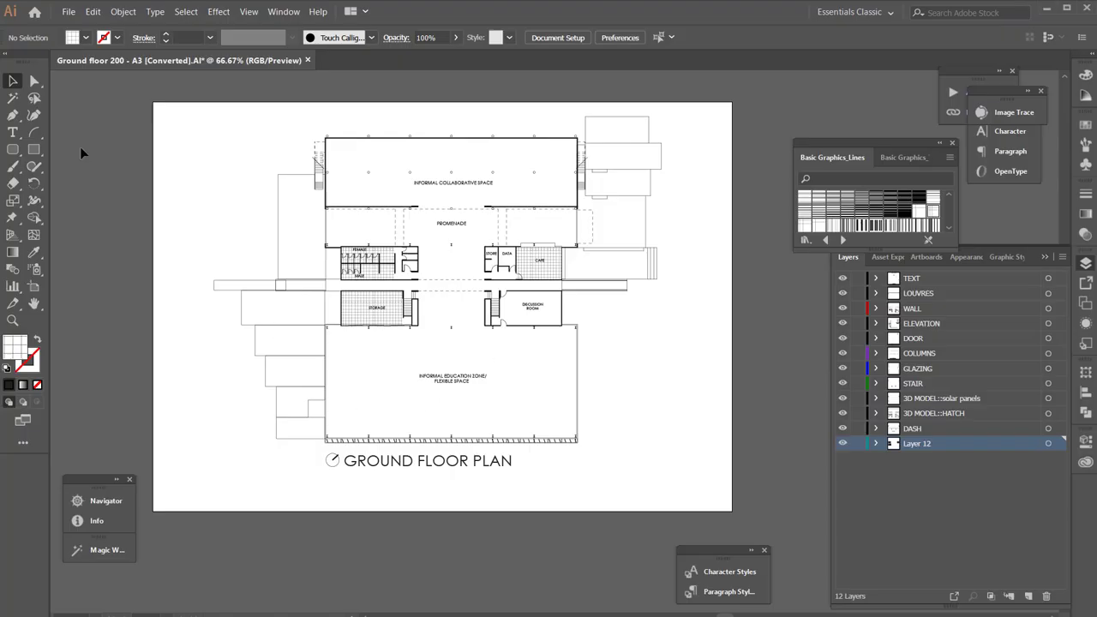
# Open section 200 - A3.AI in Illustrator.
pyautogui.click(67, 12)
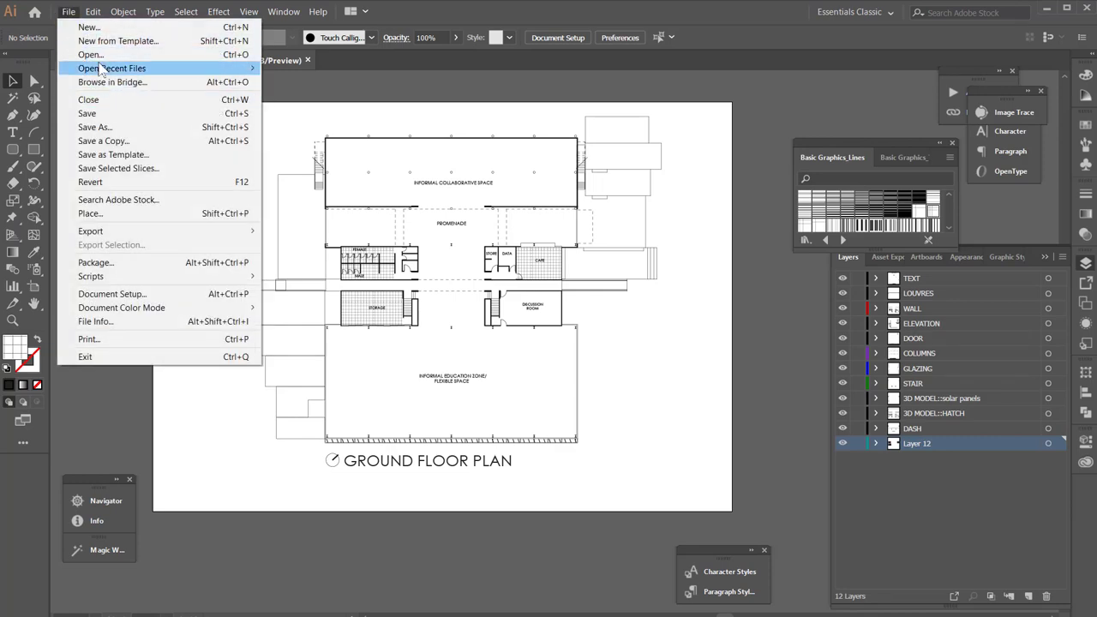
pyautogui.press('Escape')
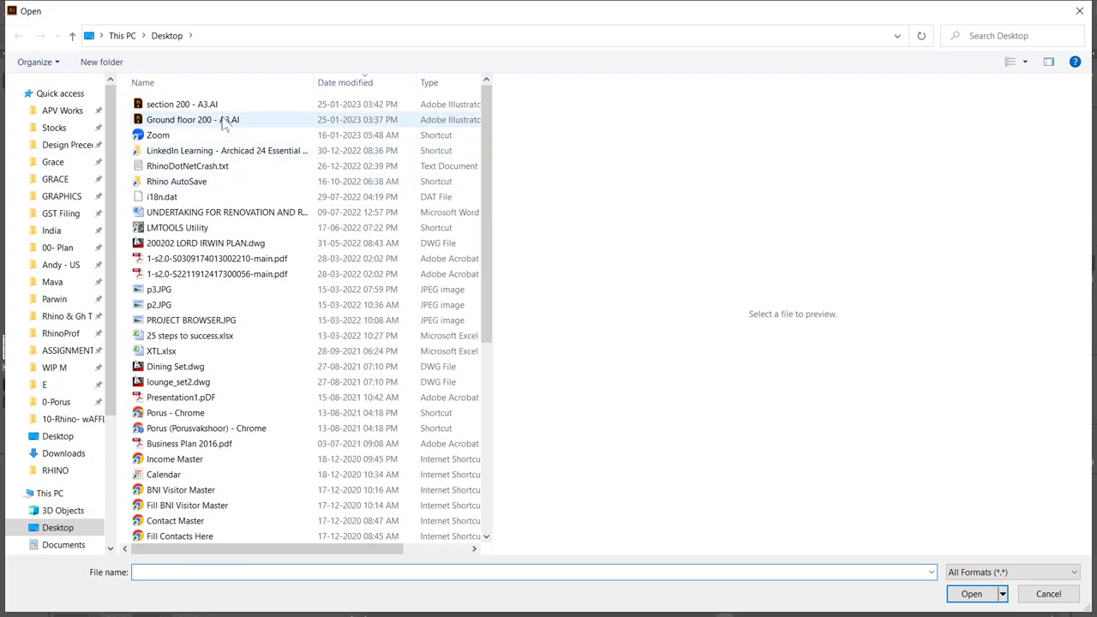
pyautogui.click(216, 101)
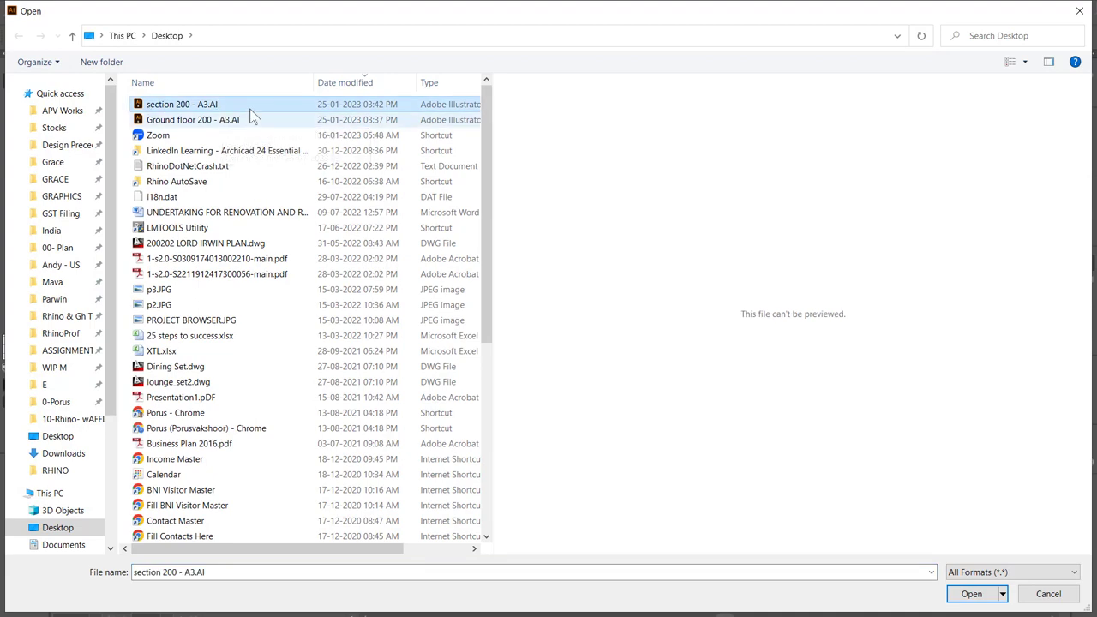
pyautogui.doubleClick(197, 105)
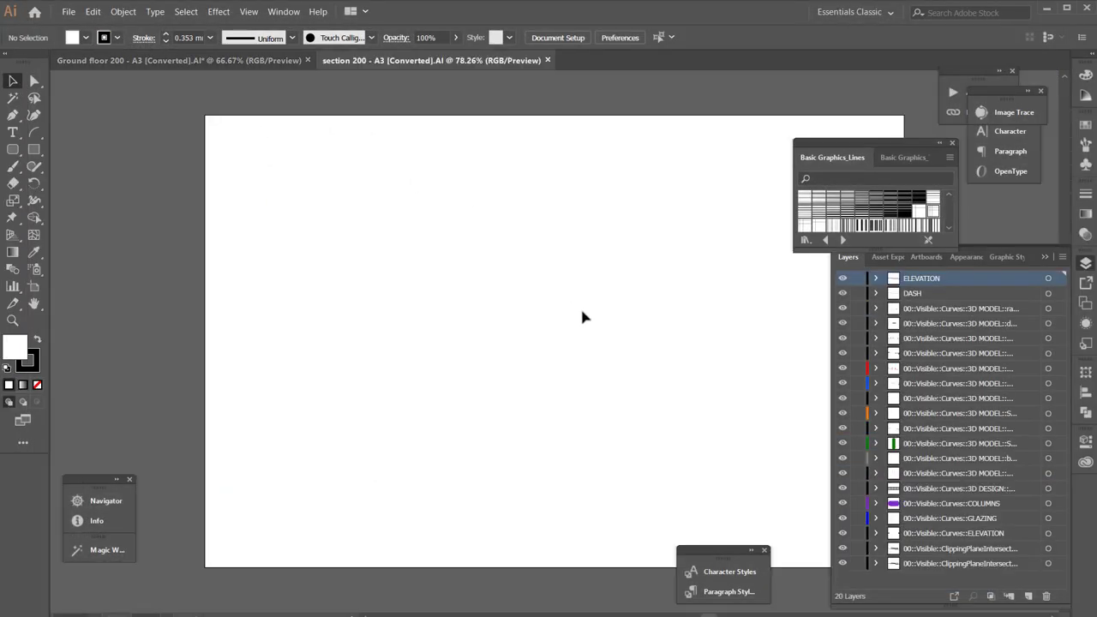
# Drag the section drawing from off the artboard onto the artboard and zoom in.
pyautogui.scroll(-7, 269, 272)
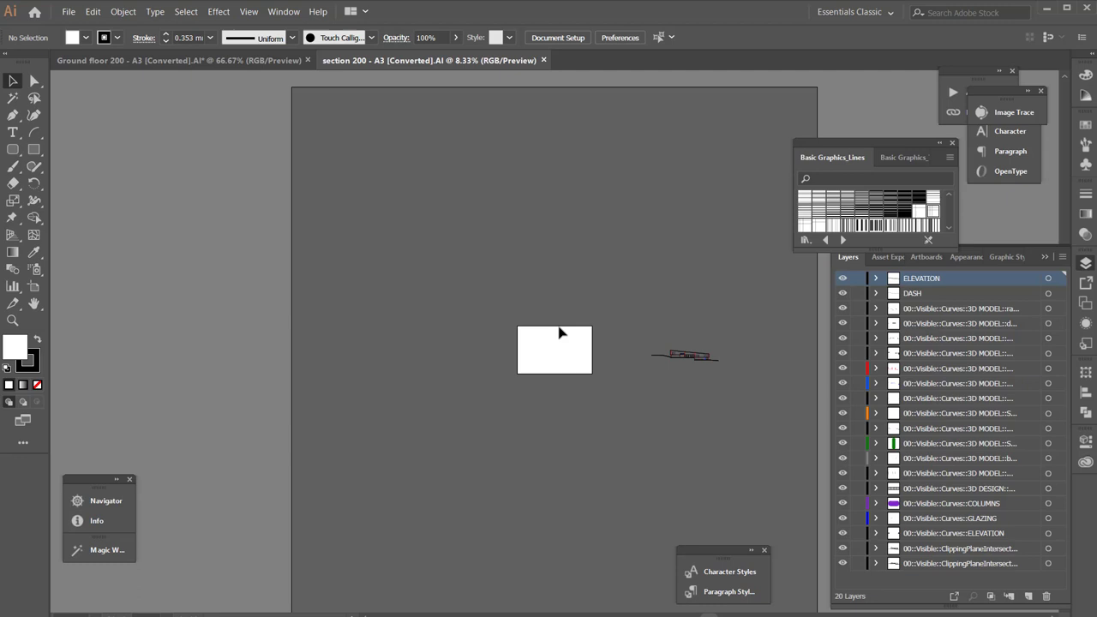
pyautogui.hotkey('ctrl', '+')
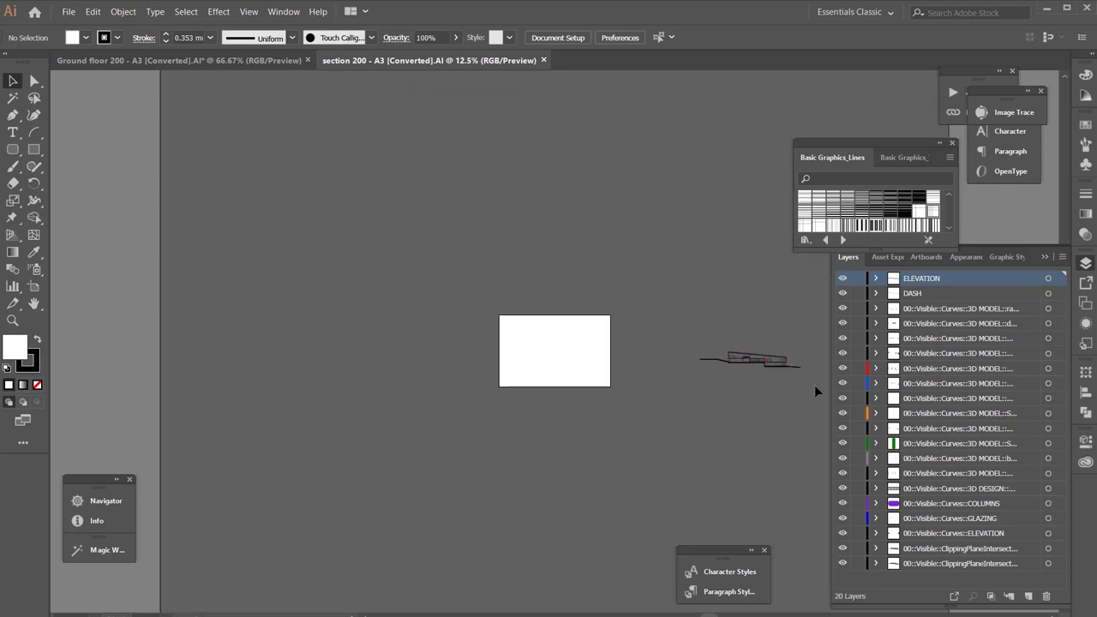
pyautogui.moveTo(700, 317)
pyautogui.mouseDown()
pyautogui.moveTo(727, 354)
pyautogui.moveTo(773, 367)
pyautogui.mouseUp()
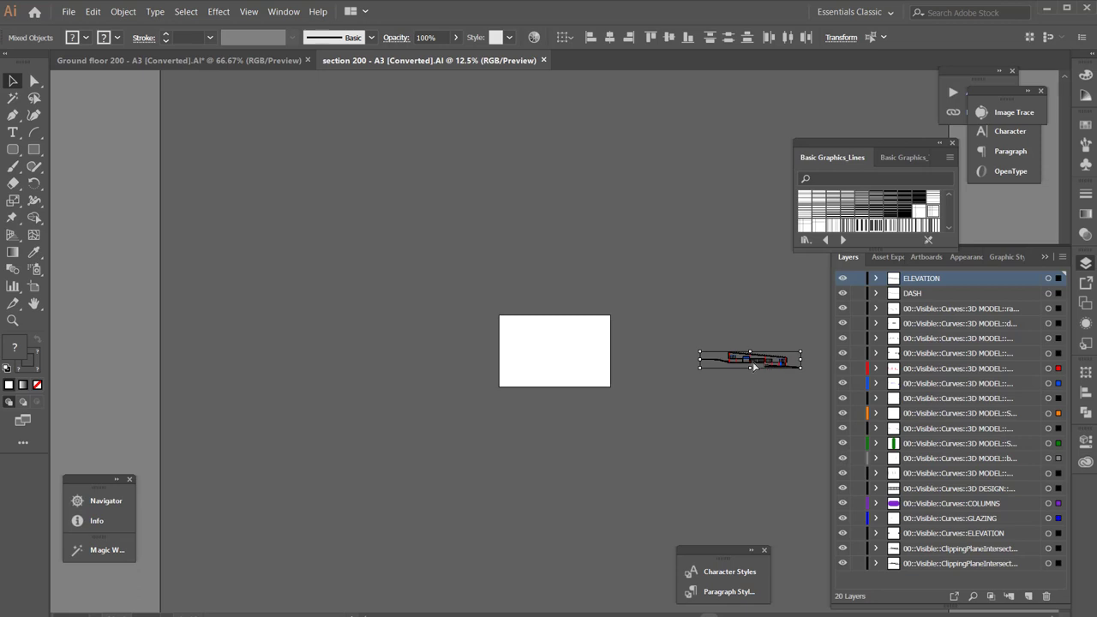
pyautogui.moveTo(753, 362); pyautogui.dragTo(555, 353)
pyautogui.hotkey('ctrl', '+')
pyautogui.hotkey('ctrl', '+')
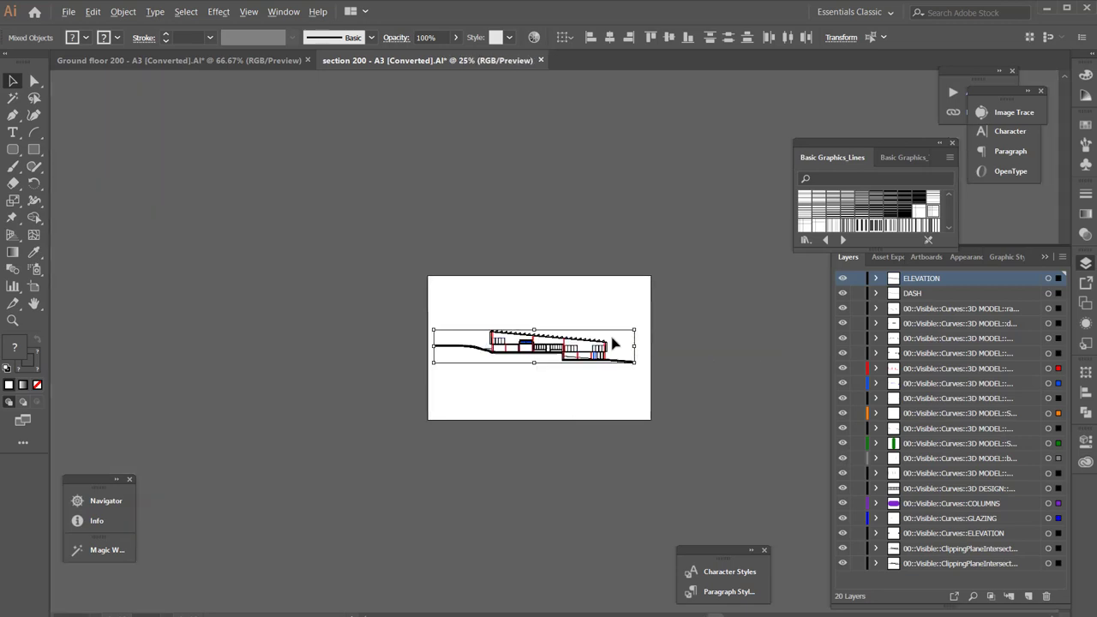
pyautogui.scroll(2, 612, 343)
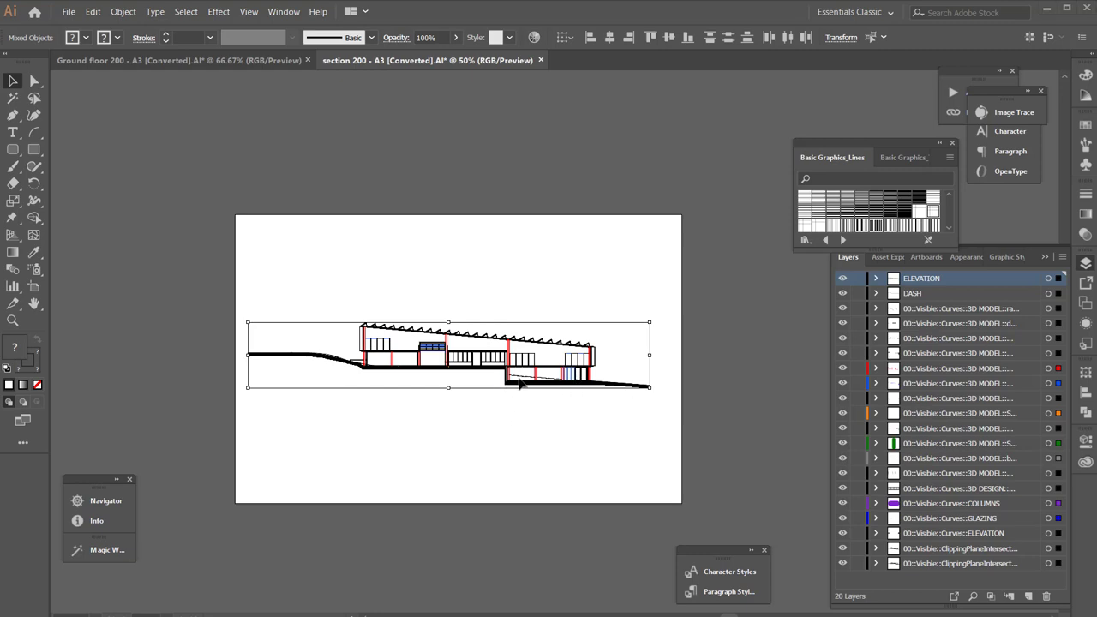
pyautogui.hotkey('alt', 'Tab')
# Move the selected section drawing in Rhino so it sits at the origin 0,0,0.
pyautogui.moveTo(785, 500); pyautogui.dragTo(579, 361)
pyautogui.write('m')
pyautogui.press('Return')
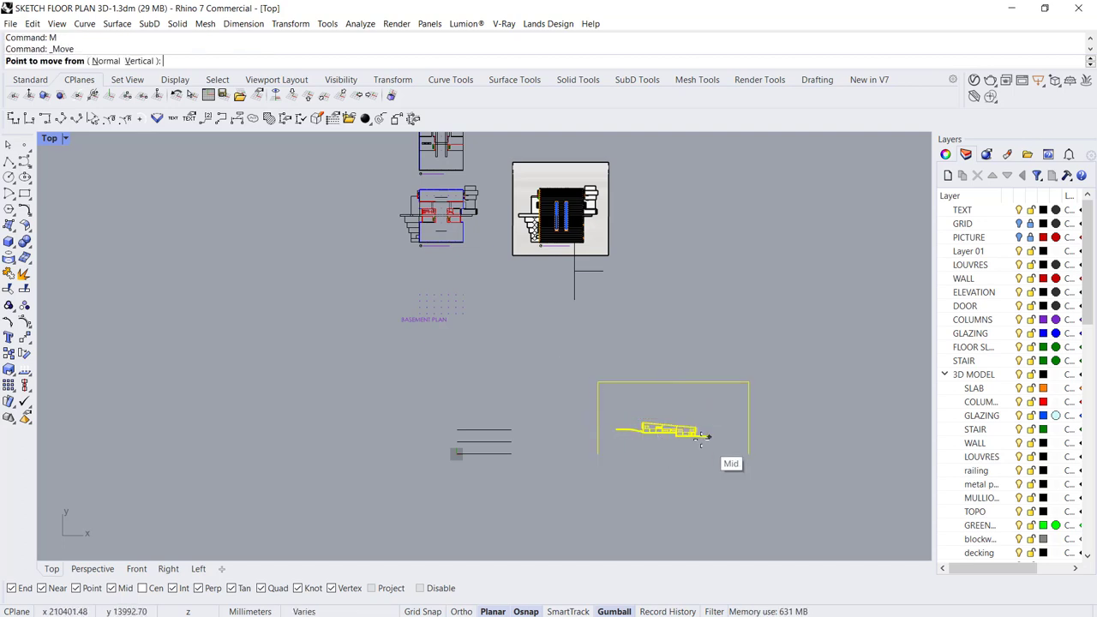
pyautogui.press('Escape')
pyautogui.write('m')
pyautogui.press('Return')
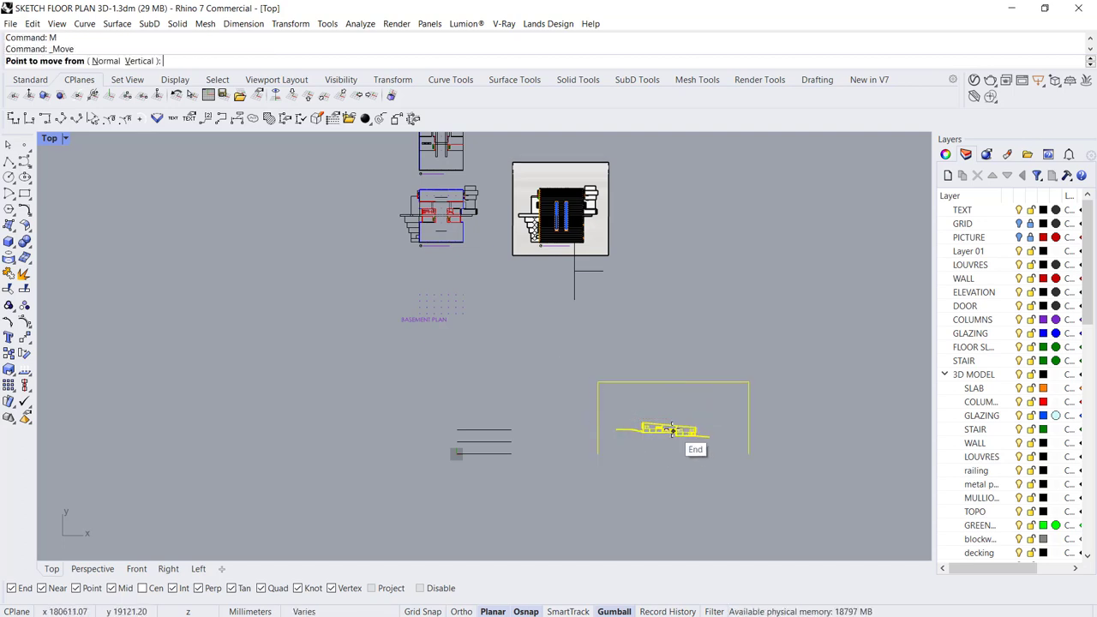
pyautogui.click(668, 430)
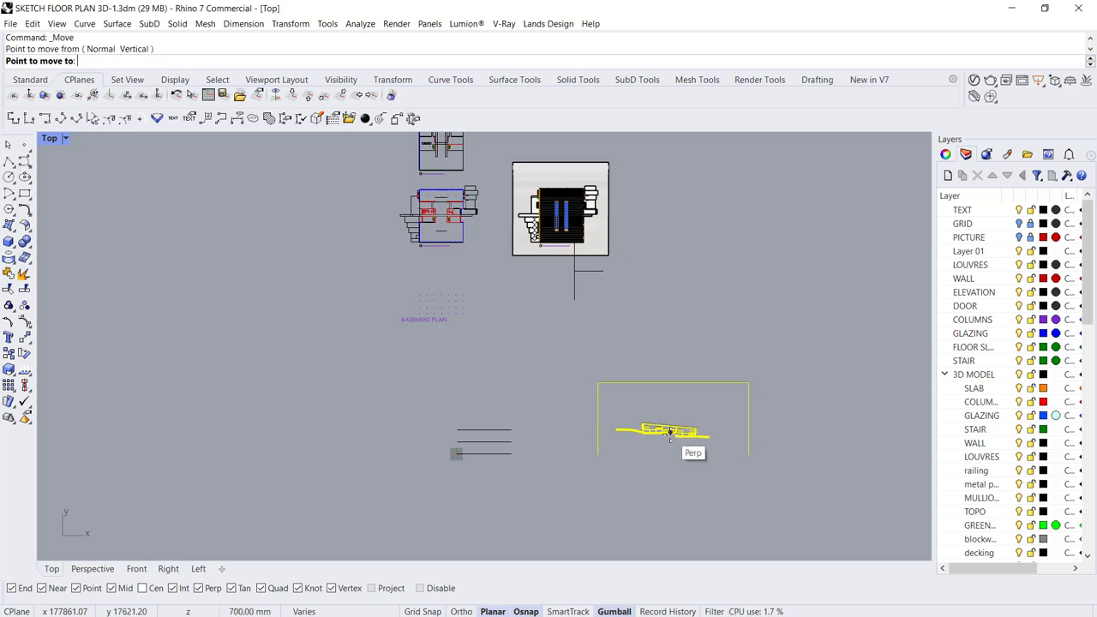
pyautogui.write('0,0')
pyautogui.press('Return')
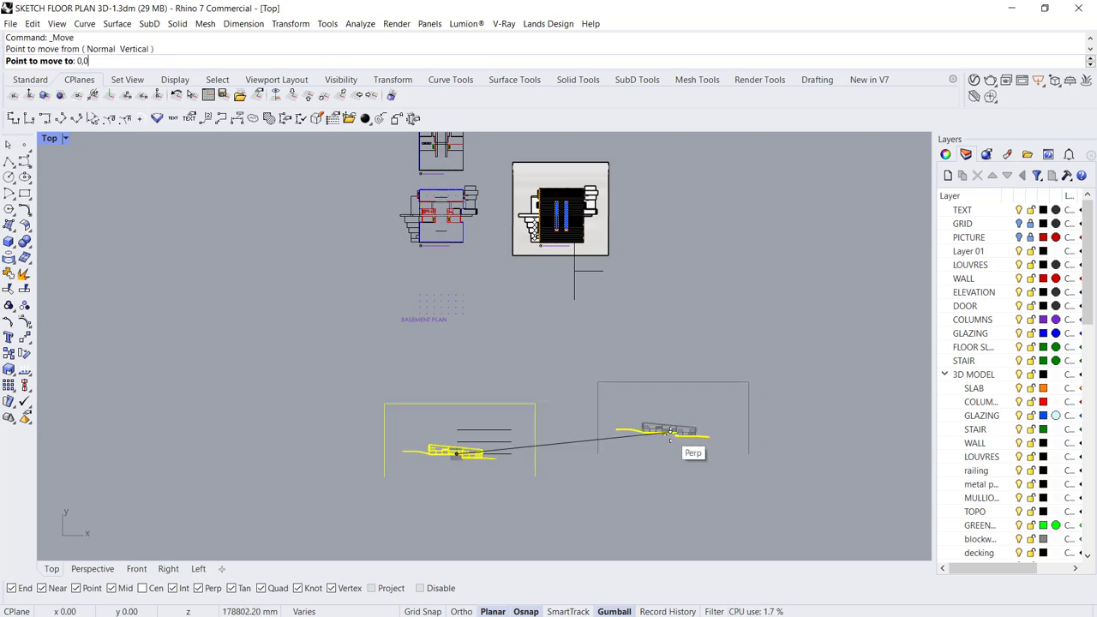
pyautogui.write(',0')
pyautogui.press('Return')
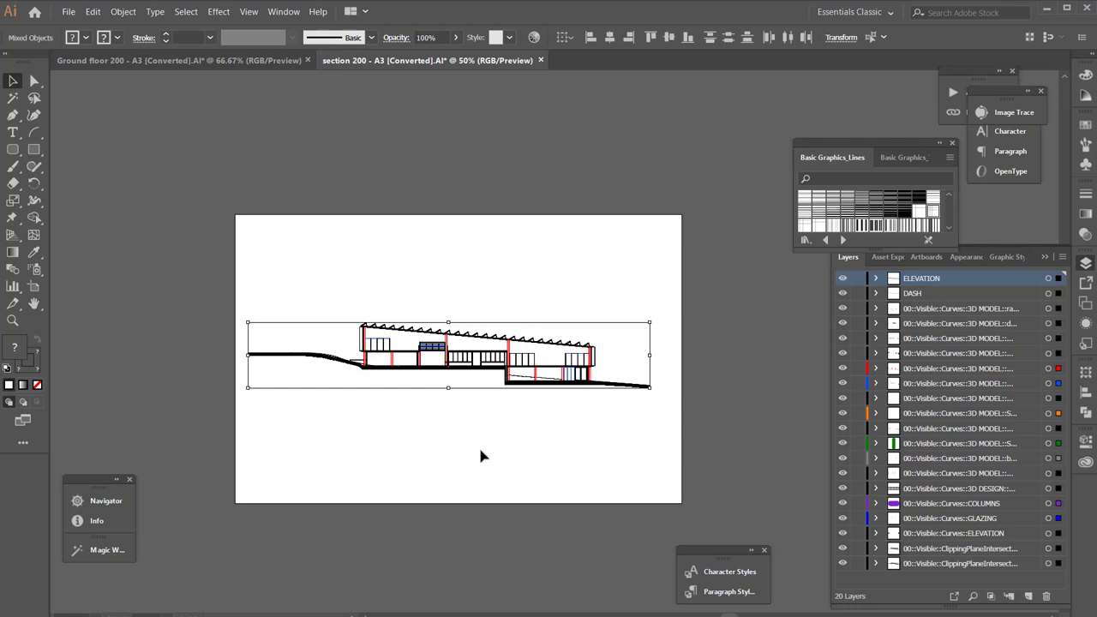
# Select all section paths sharing the same fill colour.
pyautogui.click(396, 346)
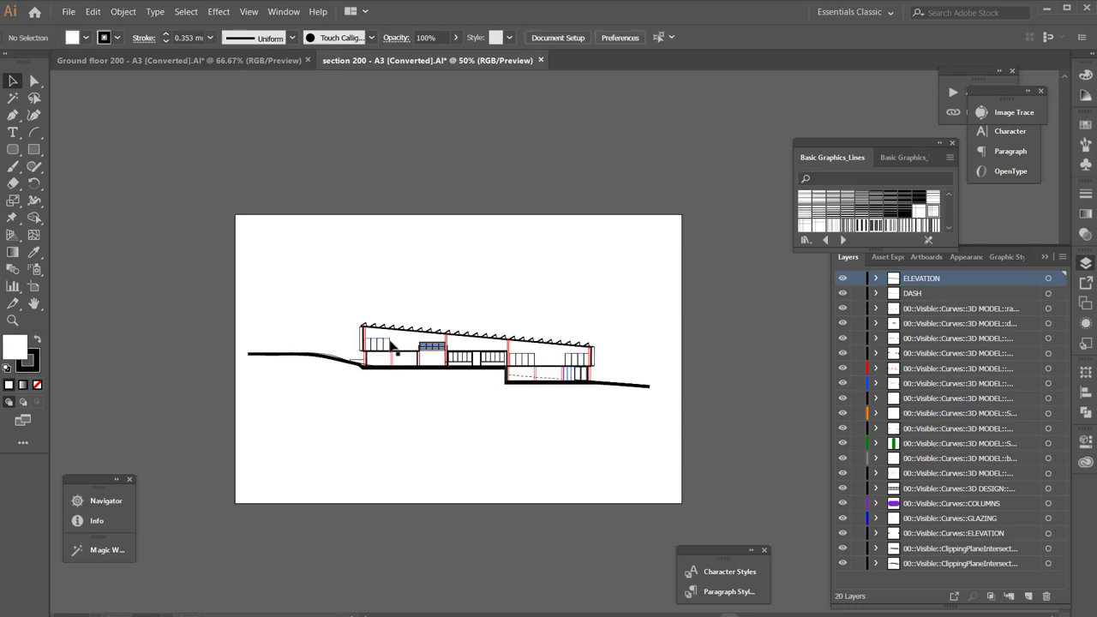
pyautogui.click(390, 342)
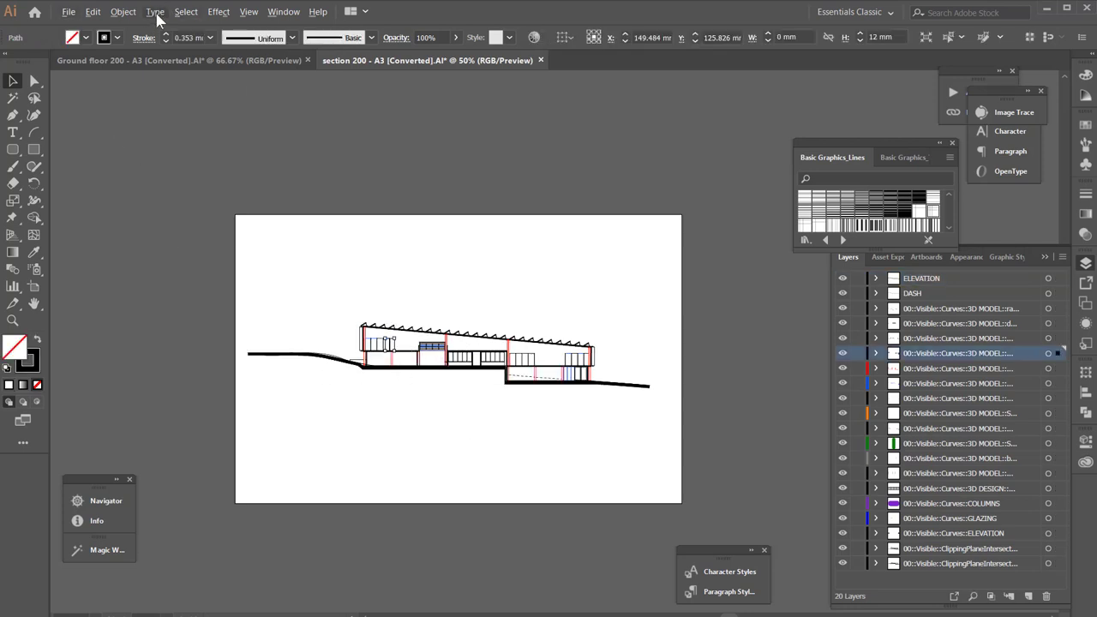
pyautogui.click(186, 11)
pyautogui.moveTo(220, 135)
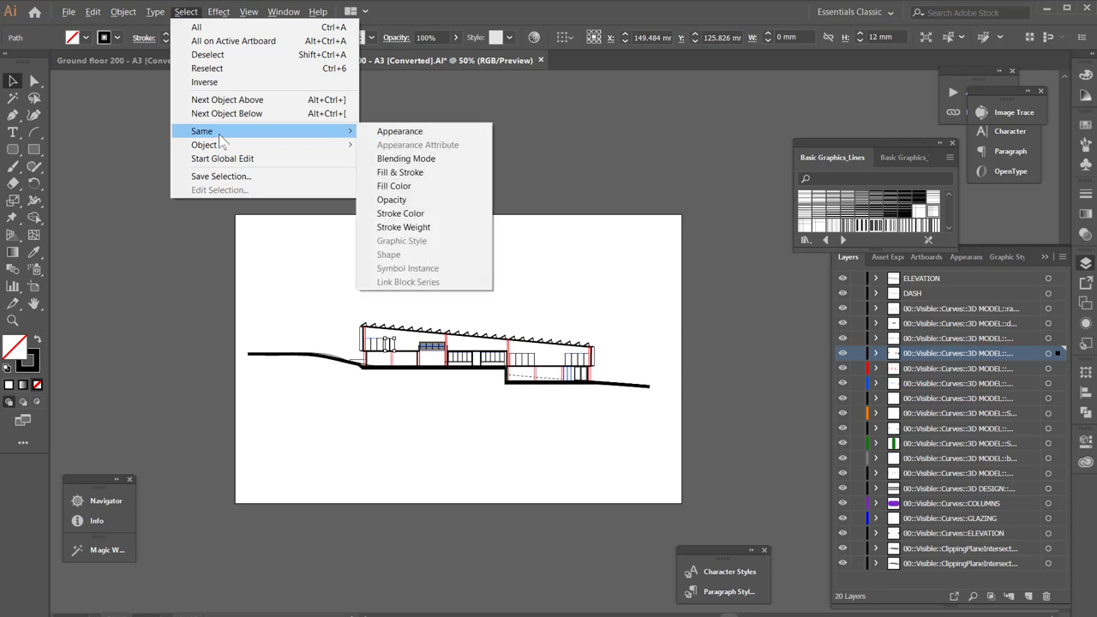
pyautogui.click(404, 187)
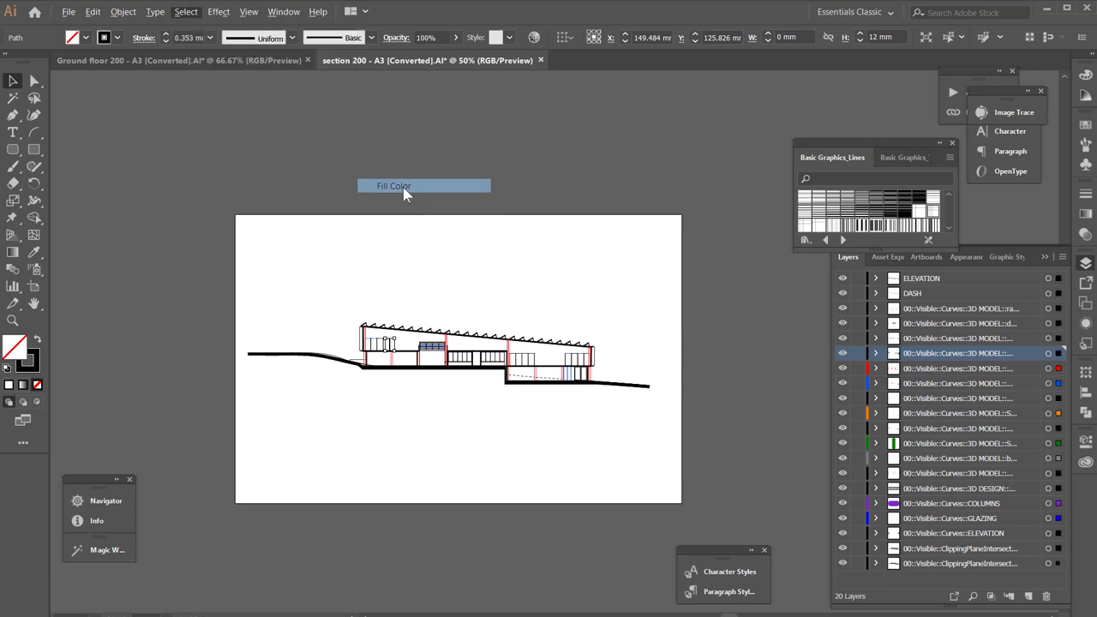
# Give the selected linework a black stroke of 0.15 mm weight.
pyautogui.keyDown('shift'); pyautogui.click(116, 40); pyautogui.keyUp('shift')
pyautogui.click(19, 139)
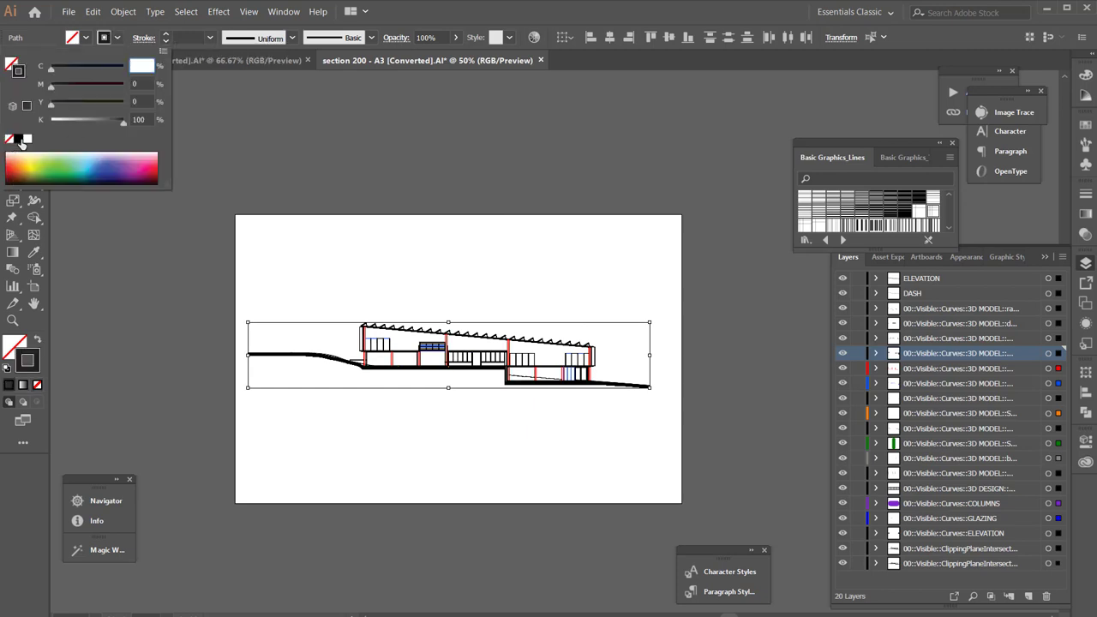
pyautogui.click(189, 37)
pyautogui.click(189, 37)
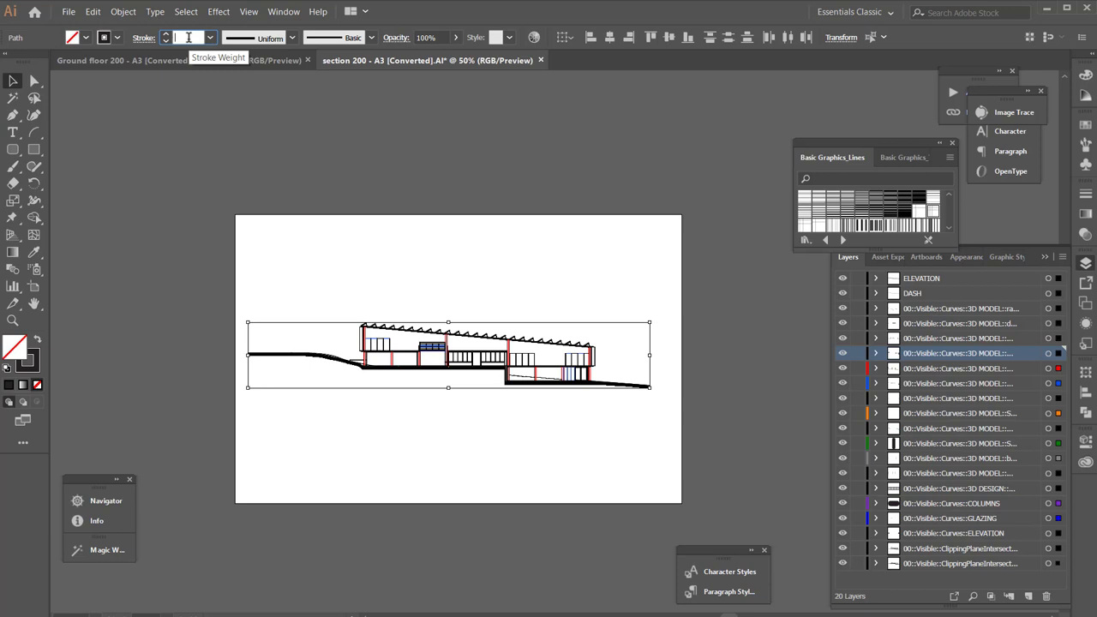
pyautogui.write('.15')
pyautogui.press('Return')
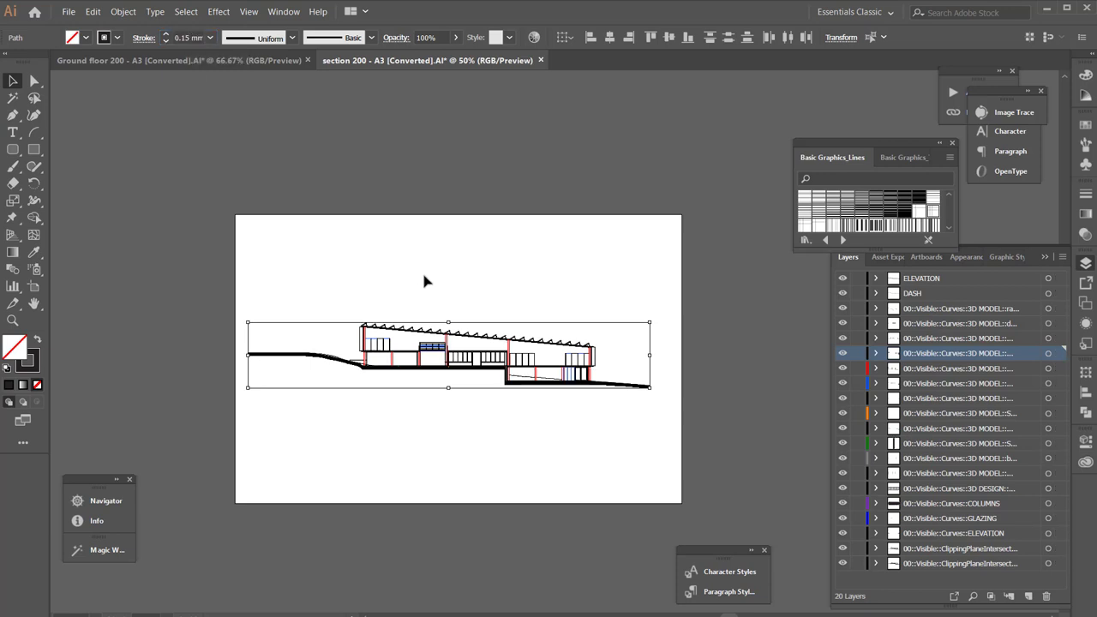
pyautogui.click(437, 354)
pyautogui.scroll(3, 457, 364)
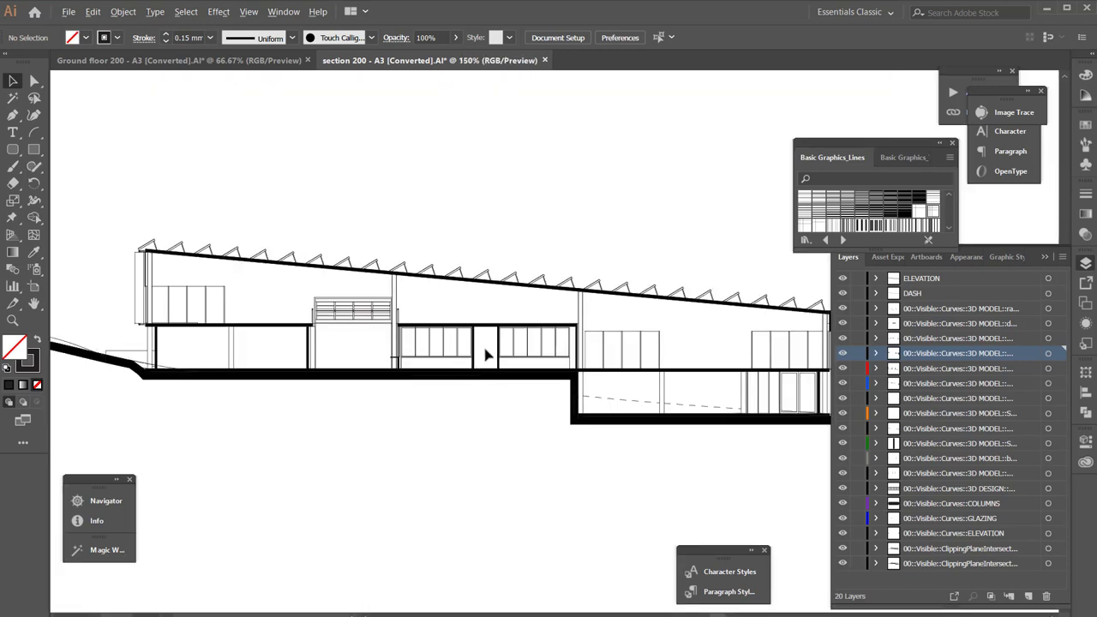
pyautogui.scroll(2, 511, 350)
pyautogui.scroll(-1, 511, 351)
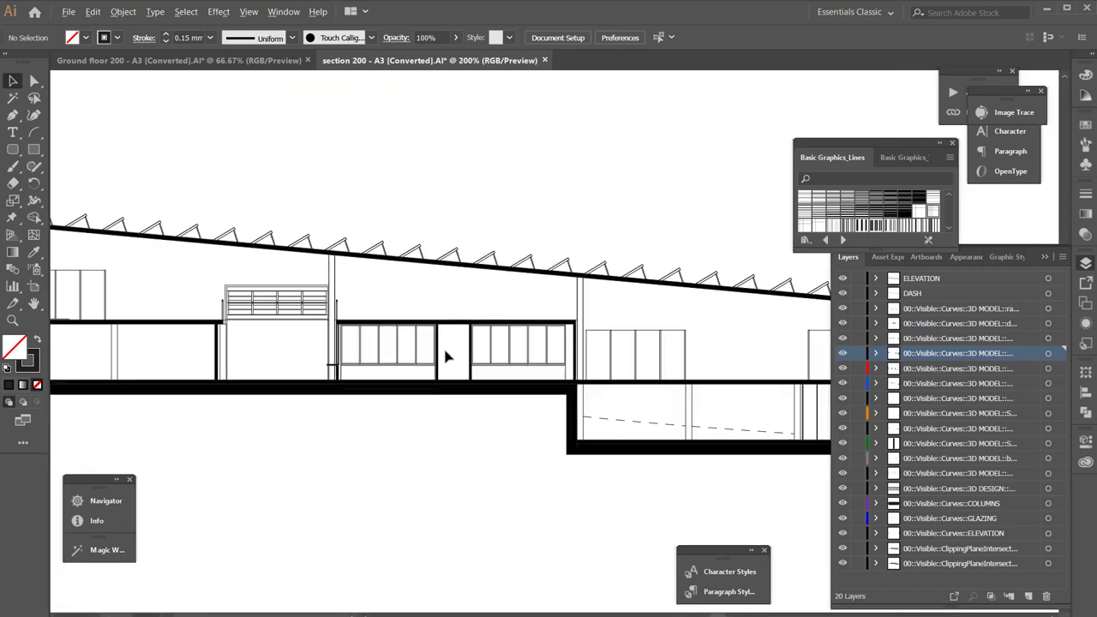
pyautogui.scroll(-2, 379, 306)
pyautogui.scroll(-1, 493, 396)
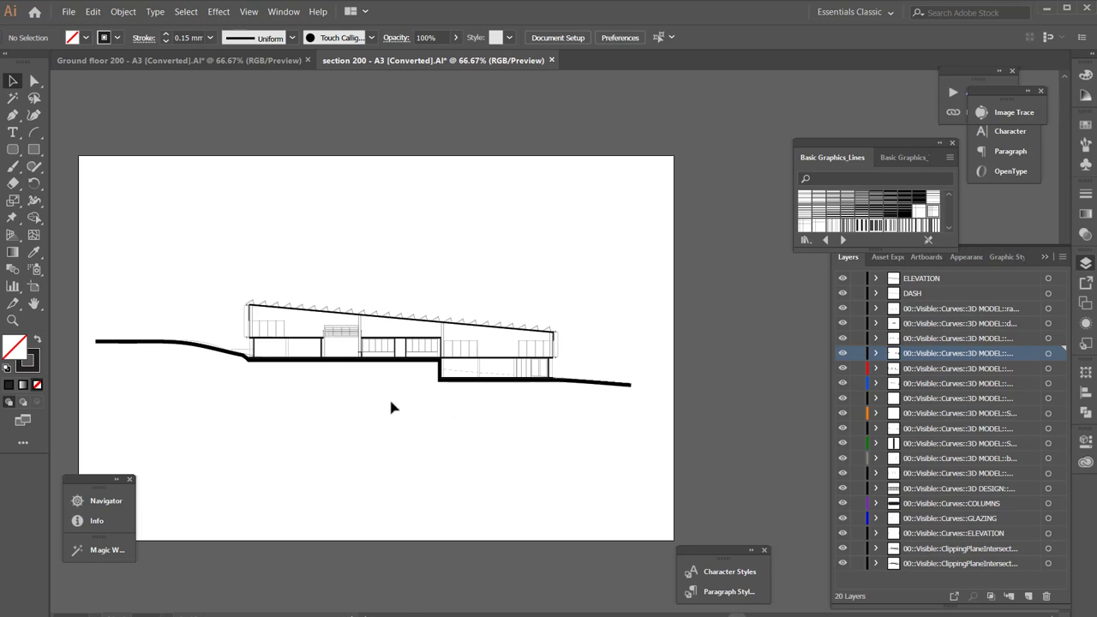
pyautogui.scroll(1, 264, 360)
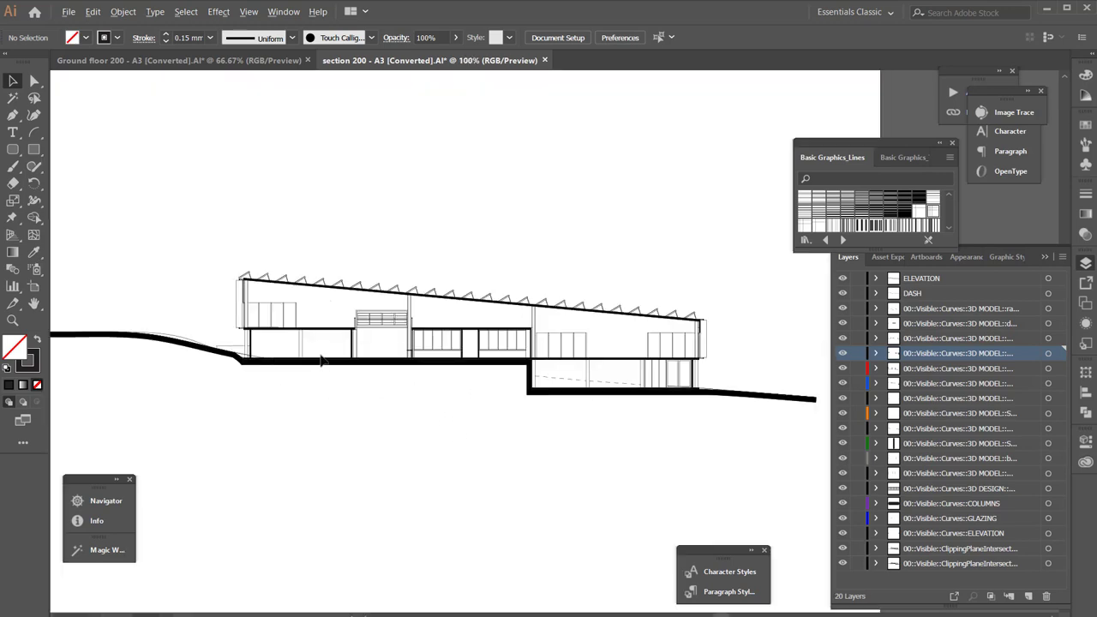
pyautogui.scroll(1, 322, 360)
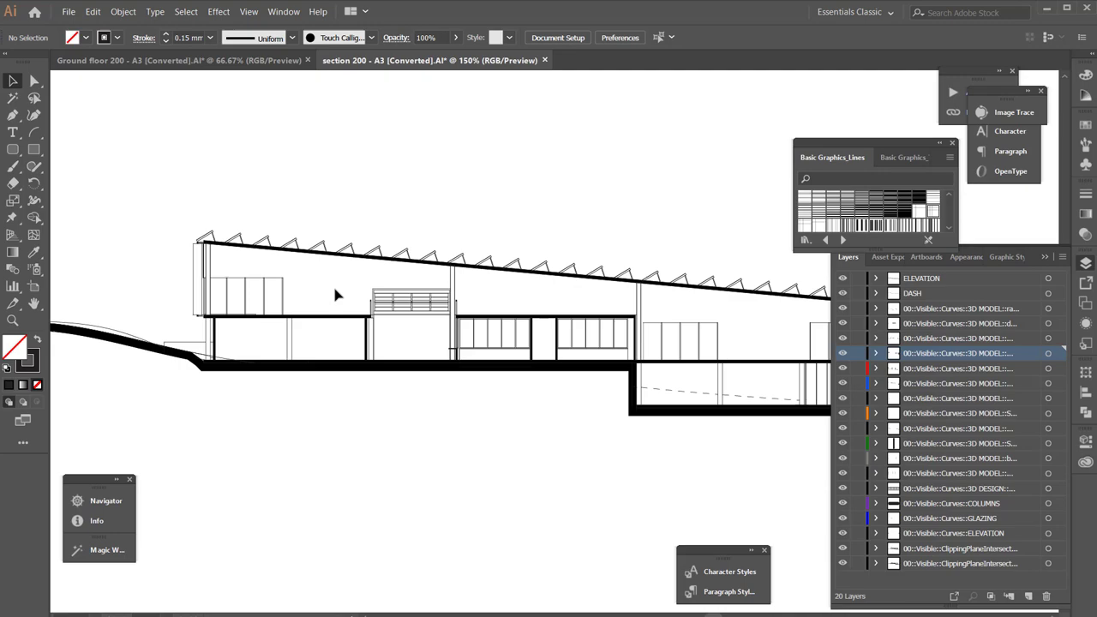
# Switch to Chrome and search Google for 'people dwg block'.
pyautogui.hotkey('alt', 'Tab')
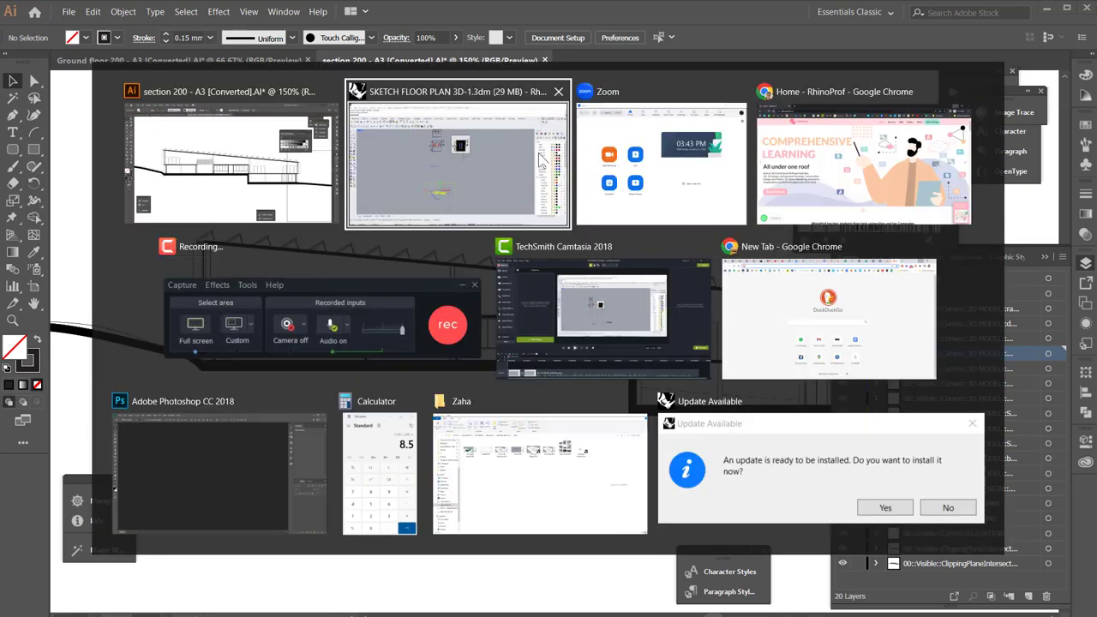
pyautogui.press('Escape')
pyautogui.hotkey('alt', 'Tab')
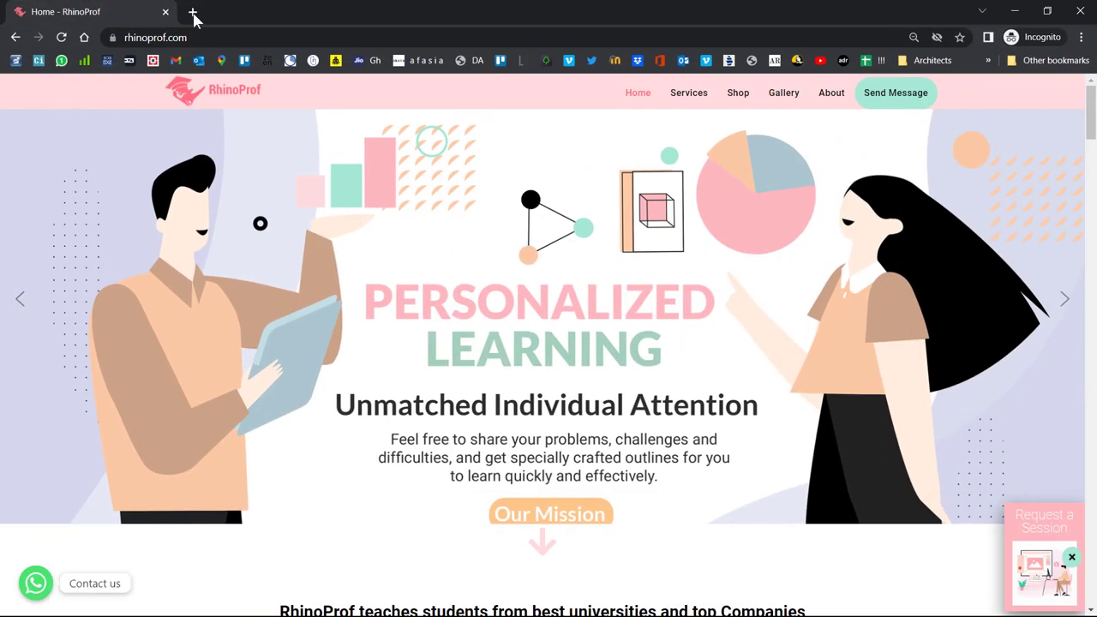
pyautogui.click(192, 12)
pyautogui.write('google.com')
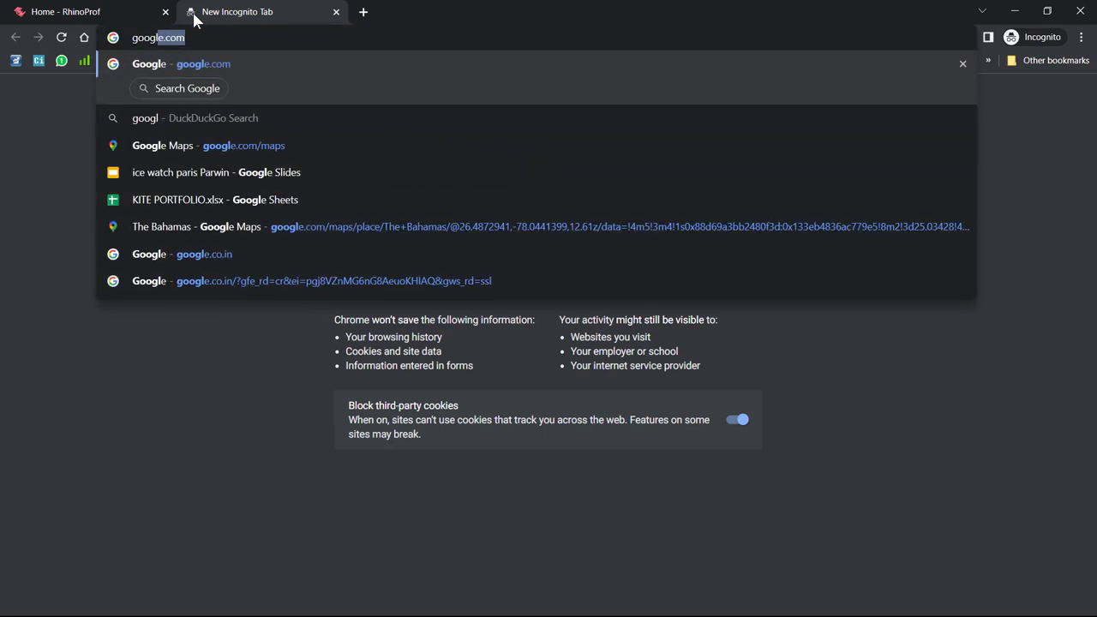
pyautogui.press('Return')
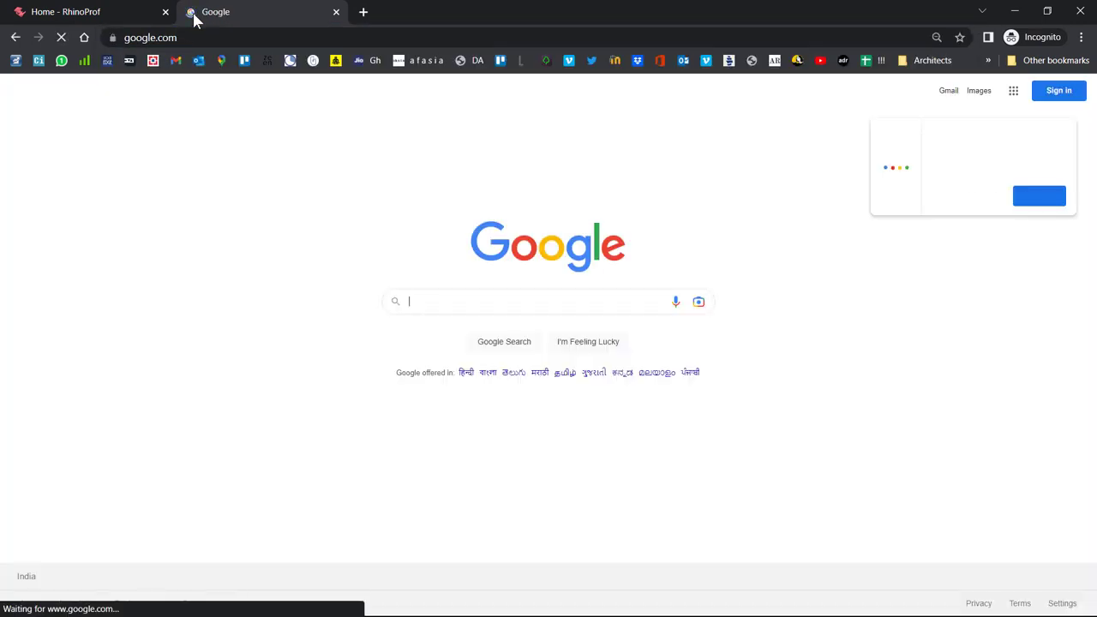
pyautogui.write('people ')
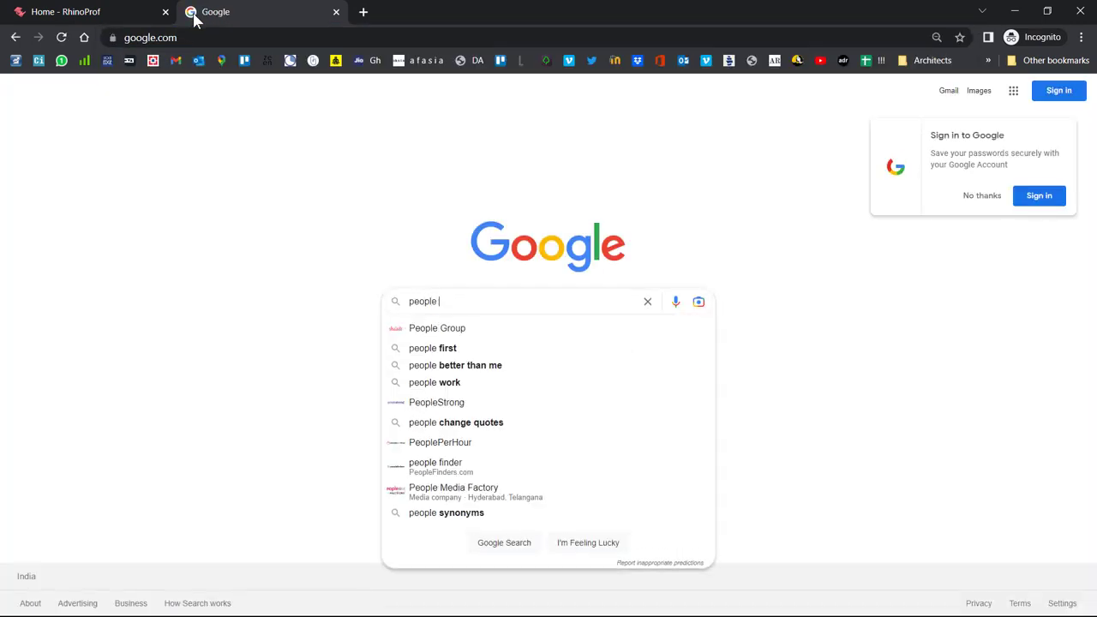
pyautogui.write('dwg b')
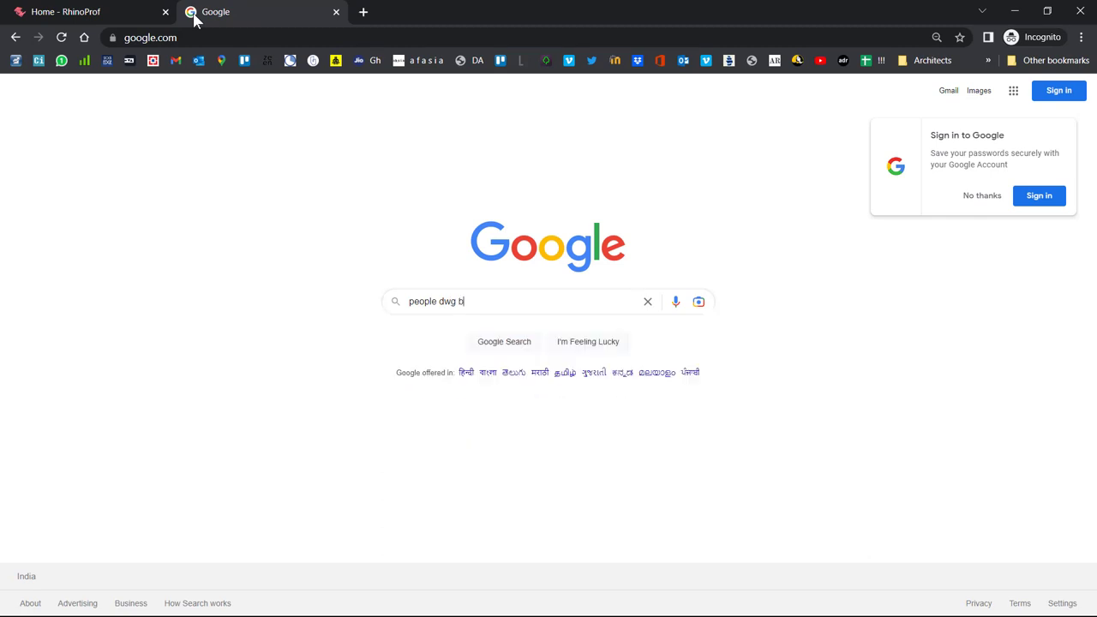
pyautogui.write('lock')
pyautogui.press('Return')
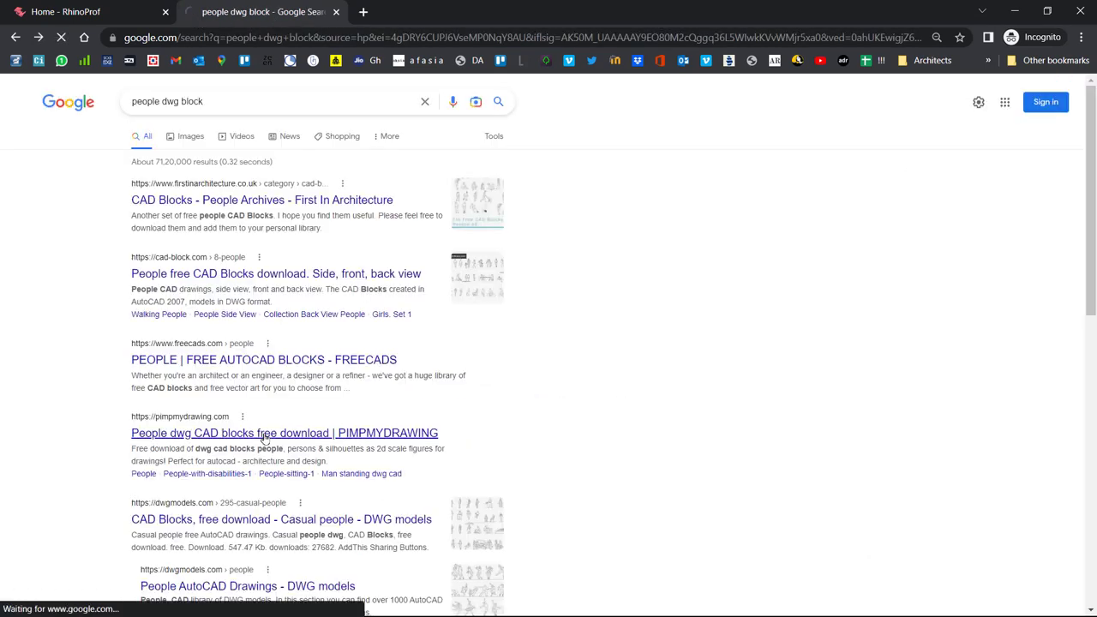
# Download the man-carrying-a-child DWG from pimpmydrawing.com and drag it into Illustrator.
pyautogui.click(265, 435)
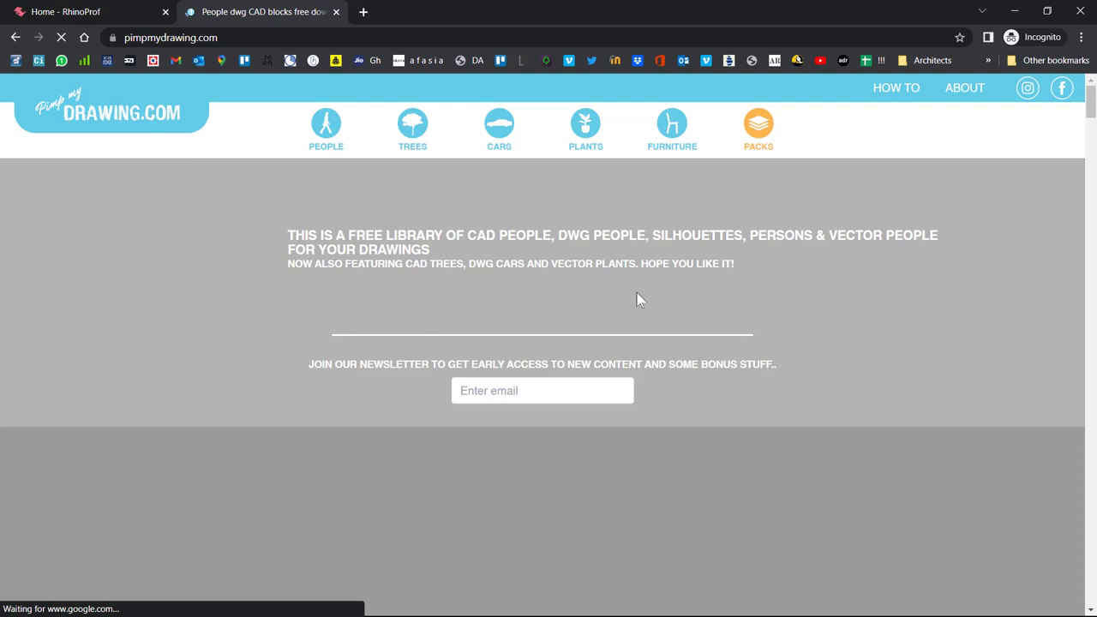
pyautogui.scroll(-3, 763, 274)
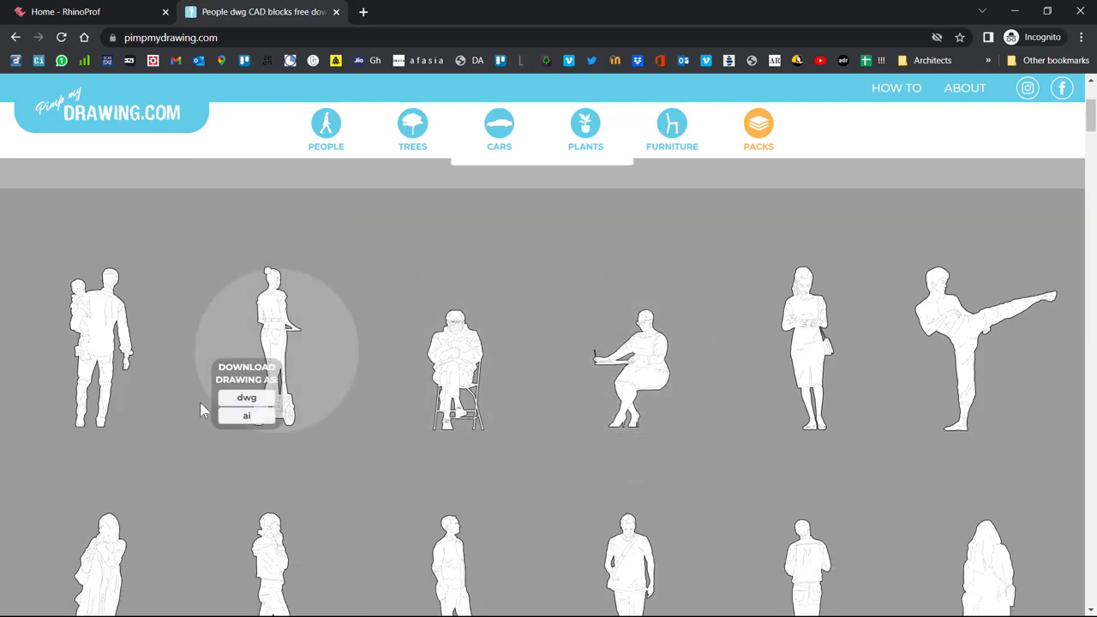
pyautogui.click(70, 398)
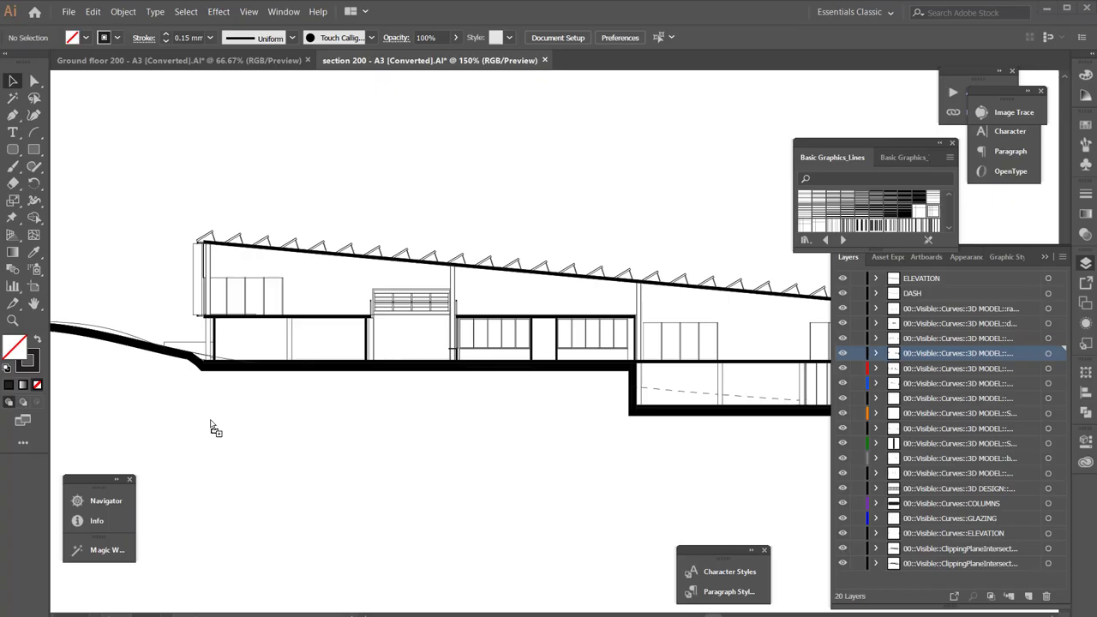
pyautogui.moveTo(213, 429); pyautogui.dragTo(424, 181)
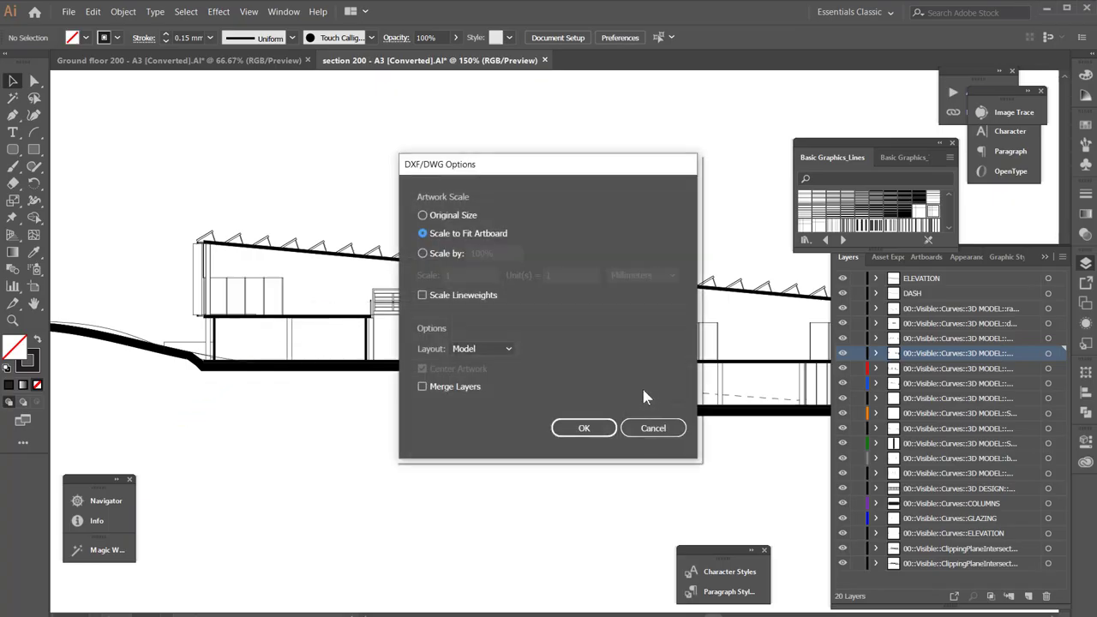
# Import the DWG, paste the man-and-child figure into section 200 - A3, and scale it to human size.
pyautogui.click(593, 431)
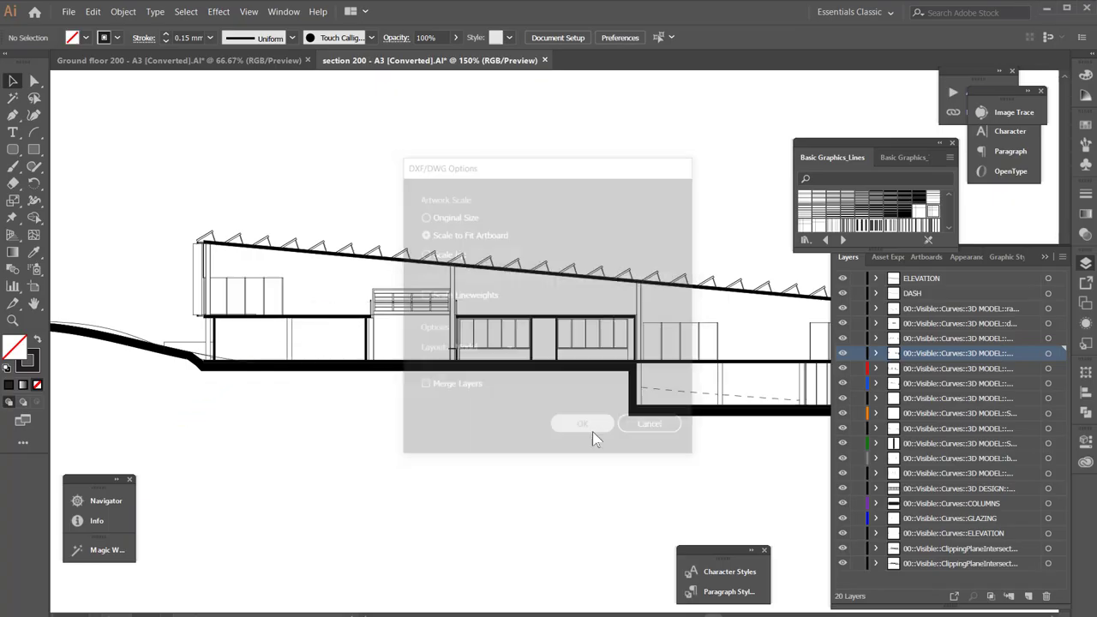
pyautogui.scroll(-3, 344, 341)
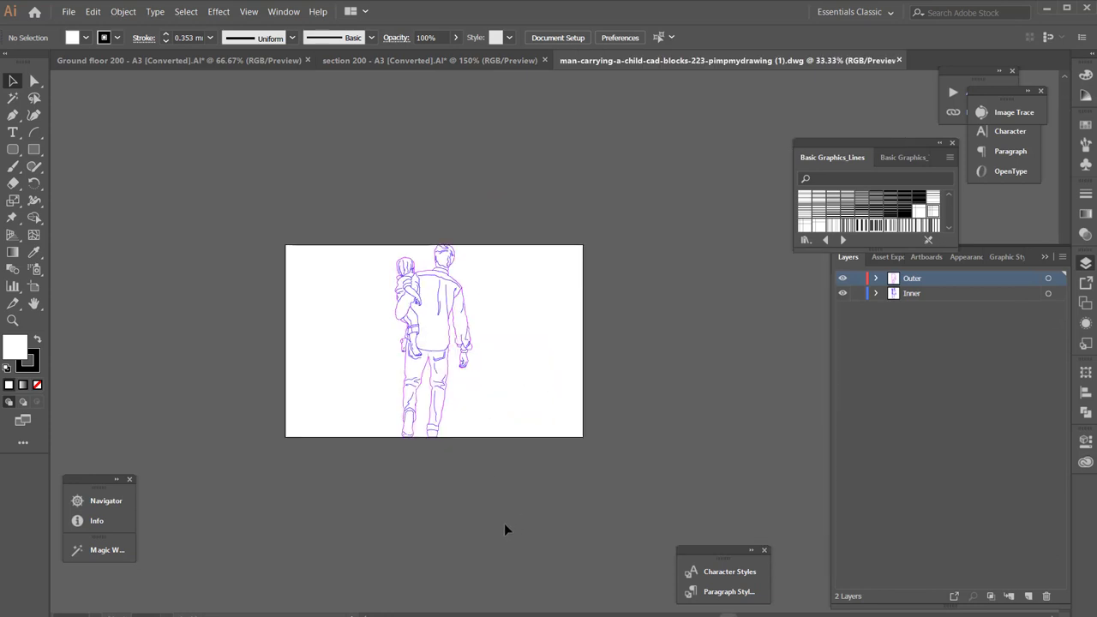
pyautogui.click(449, 273)
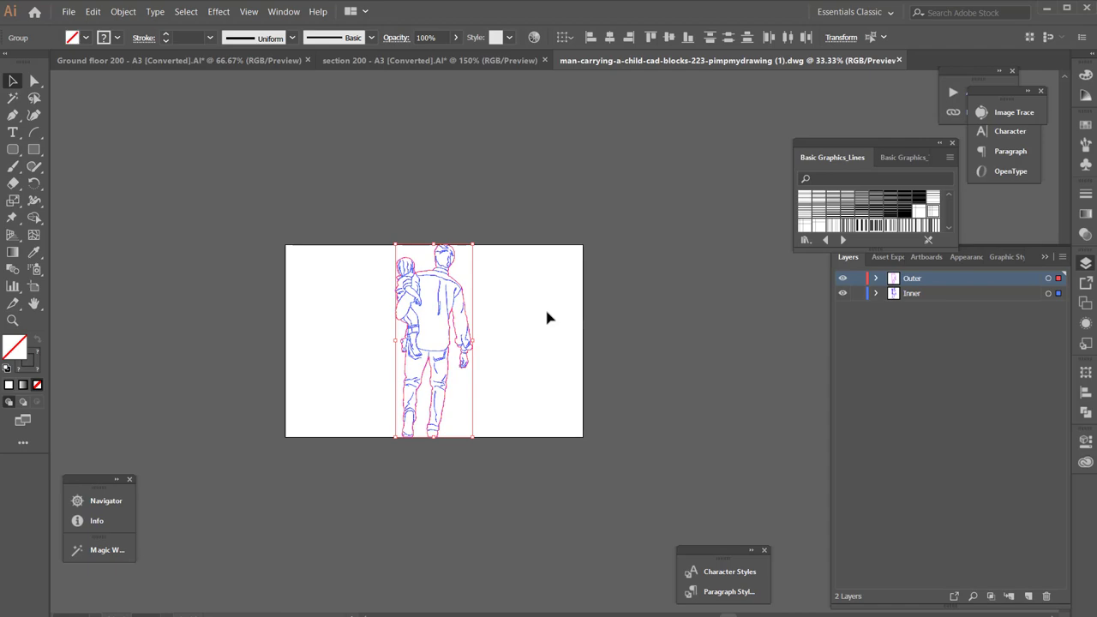
pyautogui.click(349, 61)
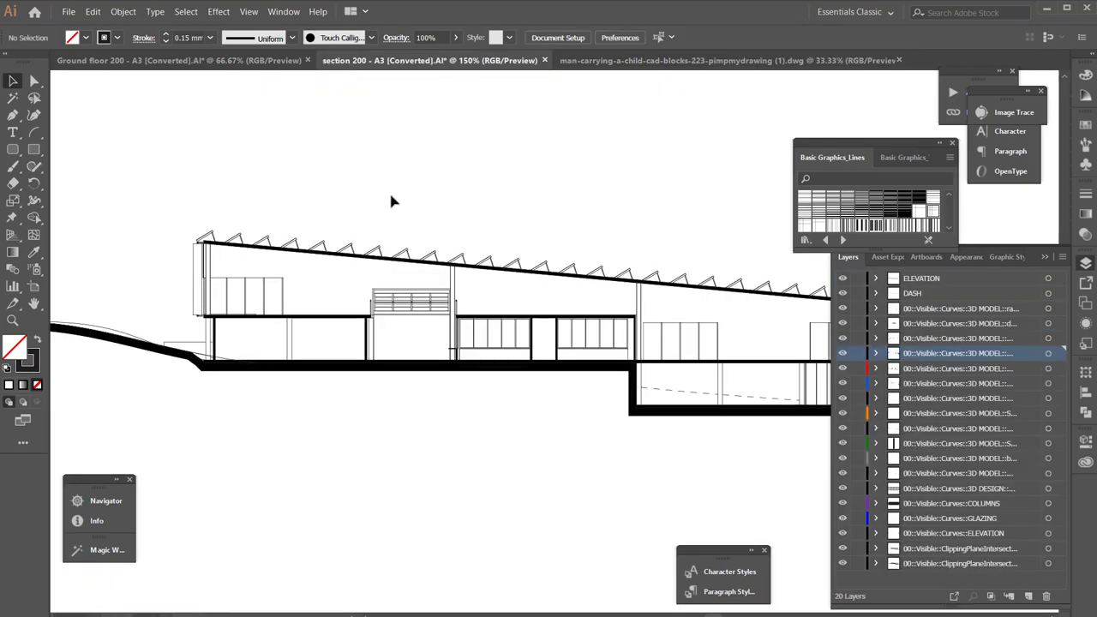
pyautogui.hotkey('ctrl', 'v')
pyautogui.hotkey('ctrl', '-')
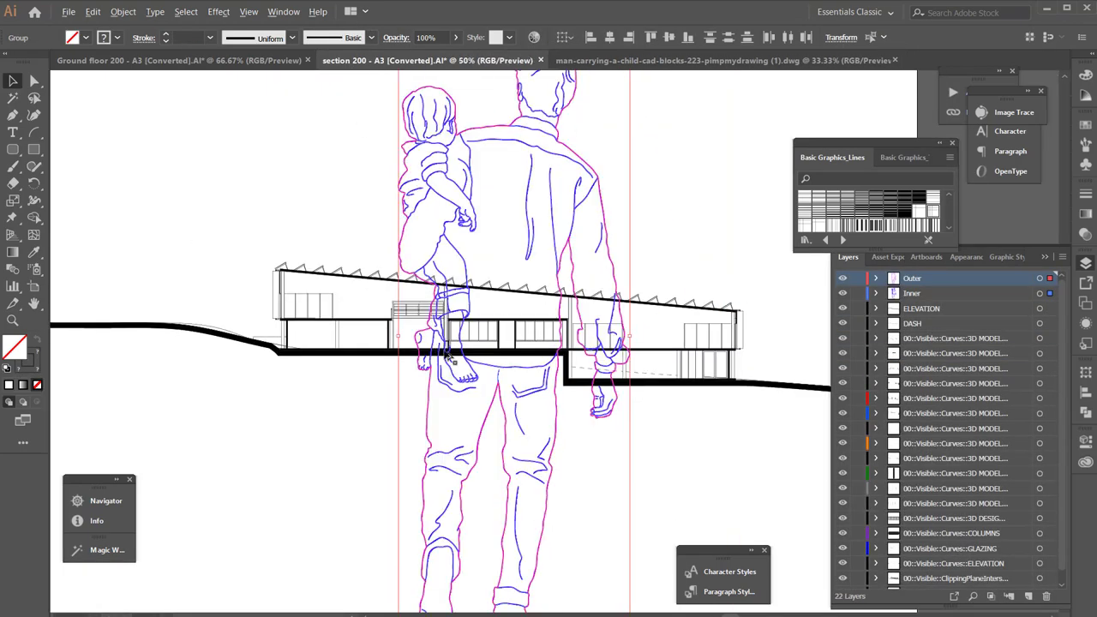
pyautogui.hotkey('ctrl', '-')
pyautogui.hotkey('ctrl', '-')
pyautogui.moveTo(531, 197); pyautogui.dragTo(477, 328)
pyautogui.hotkey('ctrl', '+')
pyautogui.hotkey('ctrl', '+')
pyautogui.hotkey('ctrl', '+')
pyautogui.hotkey('ctrl', '+')
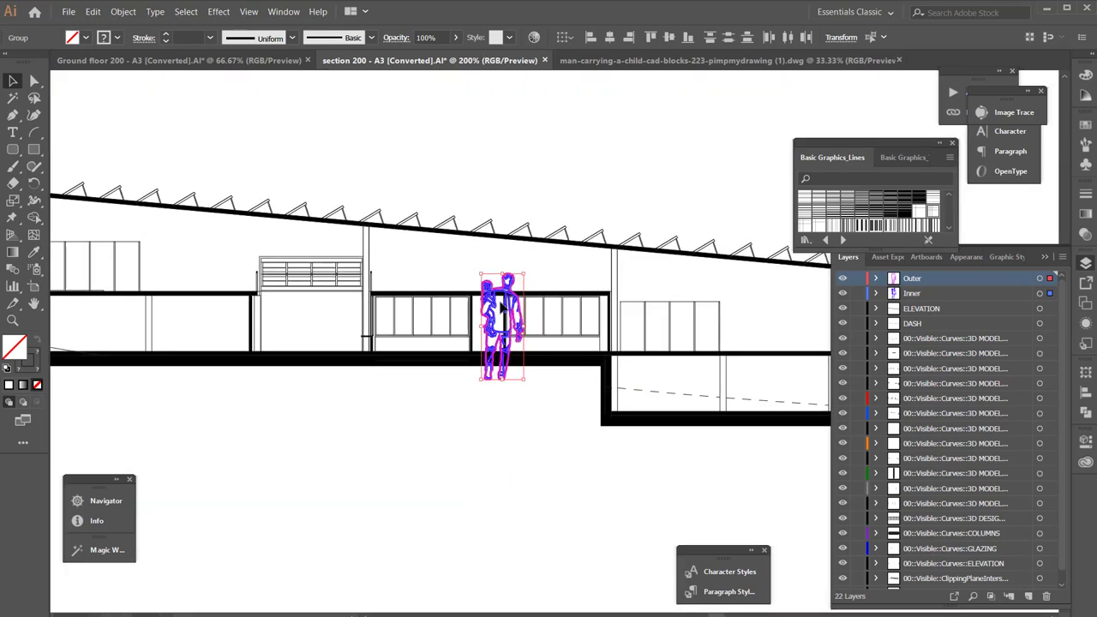
pyautogui.moveTo(504, 291); pyautogui.dragTo(232, 242)
pyautogui.click(95, 519)
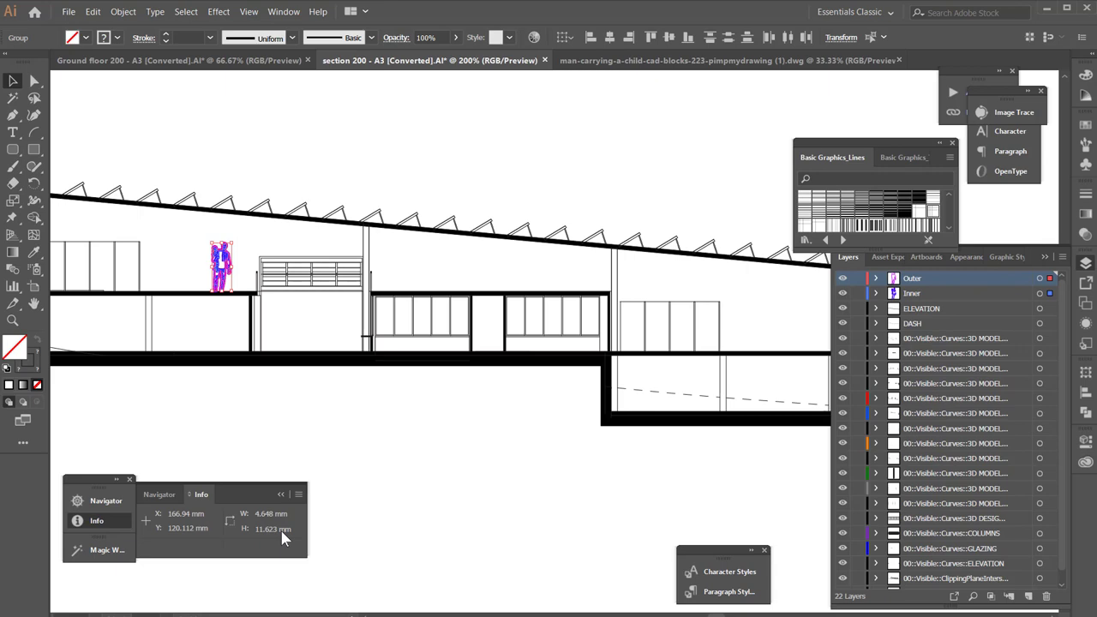
pyautogui.press('super')
pyautogui.press('super')
pyautogui.press('super')
pyautogui.press('super')
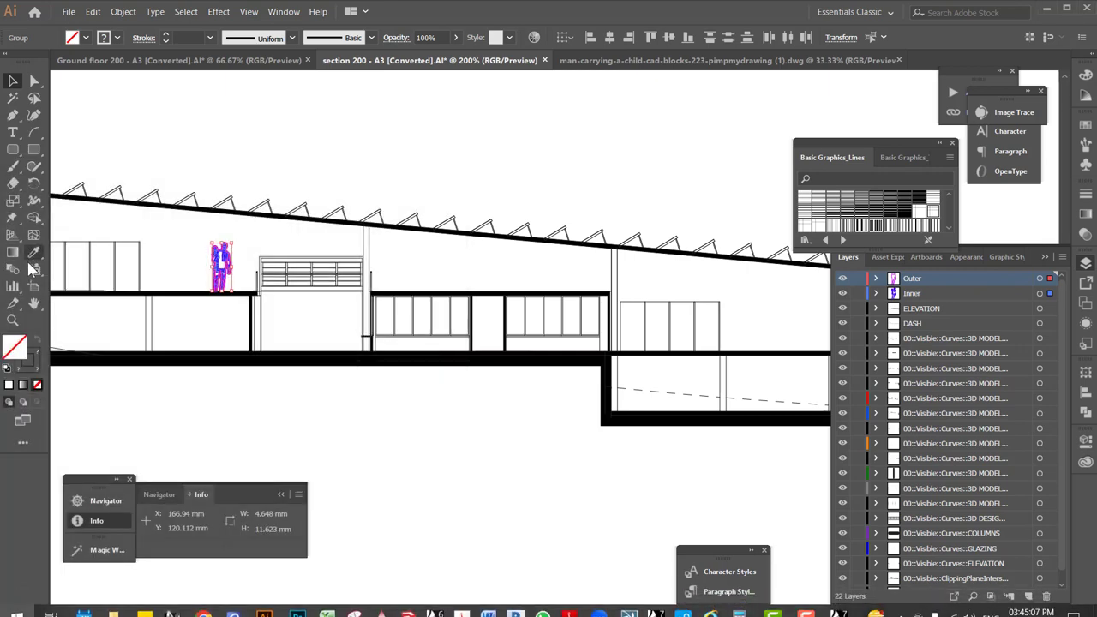
# Type the notes '1 : 200' and 'x - 1700' in text boxes below the section.
pyautogui.click(14, 133)
pyautogui.moveTo(354, 467); pyautogui.dragTo(529, 492)
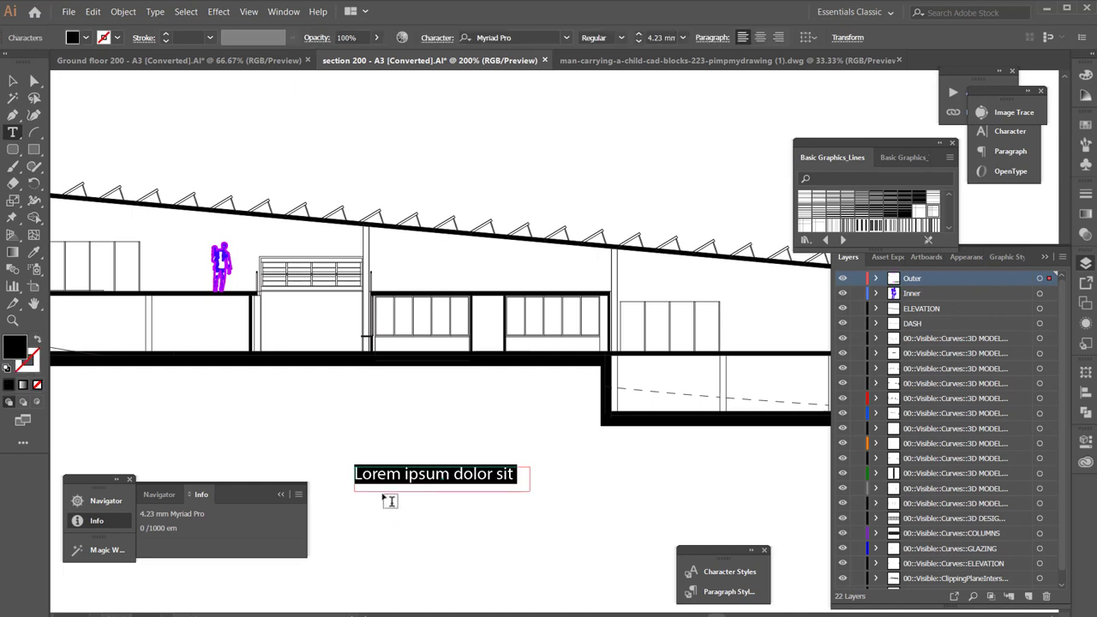
pyautogui.write('1 : 200')
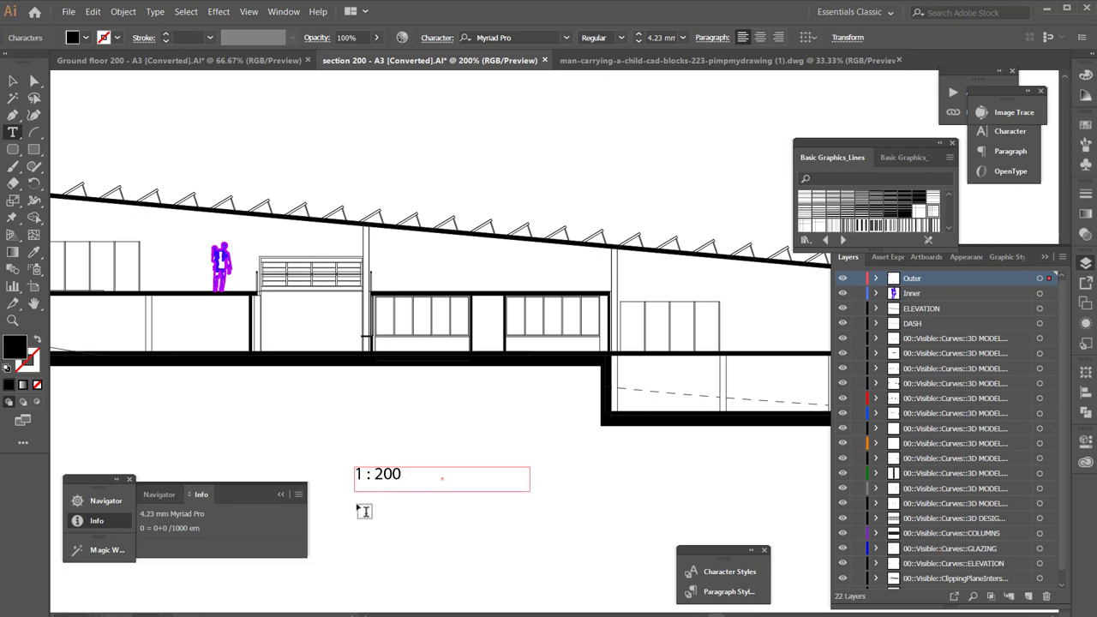
pyautogui.press('Escape')
pyautogui.moveTo(356, 497); pyautogui.dragTo(432, 524)
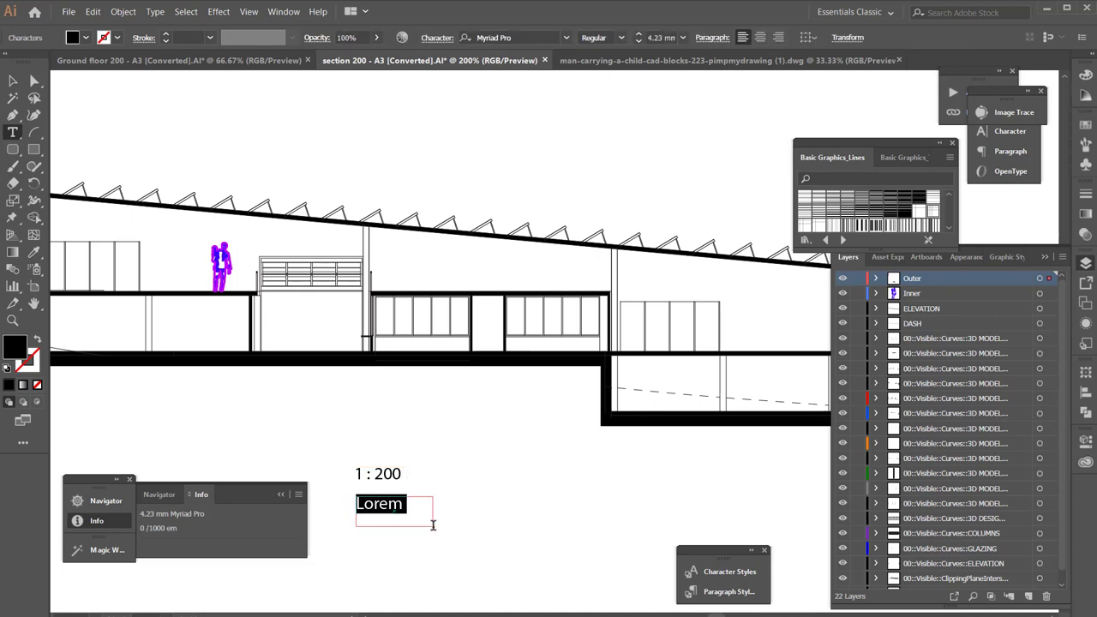
pyautogui.write('x')
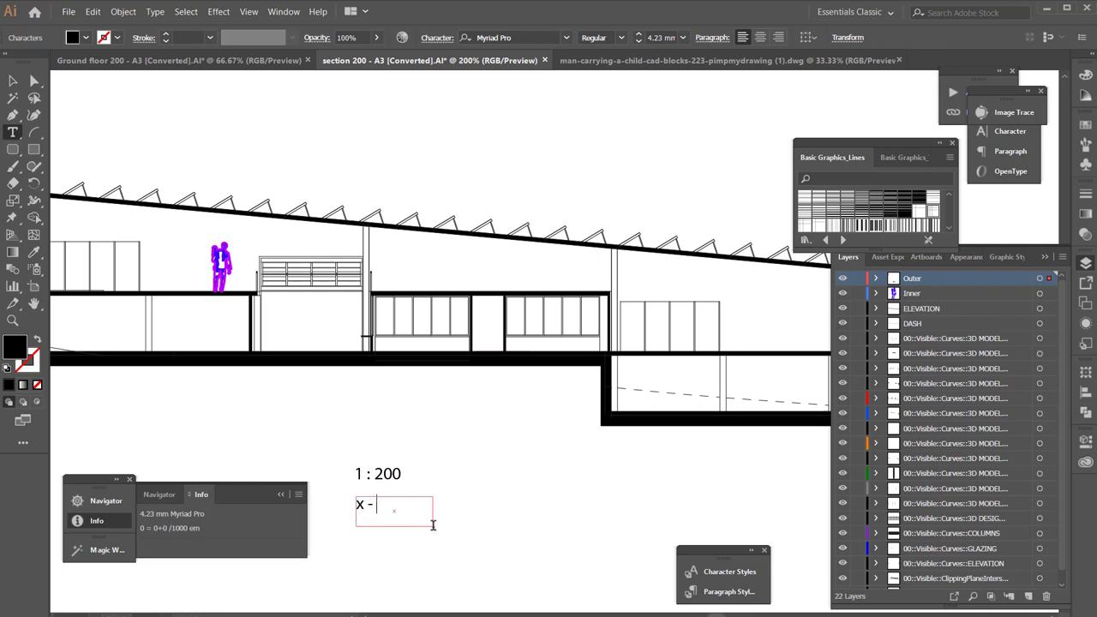
pyautogui.write(' - 18')
pyautogui.press('BackSpace')
pyautogui.write('700')
pyautogui.keyDown('ctrl'); pyautogui.click(375, 566); pyautogui.keyUp('ctrl')
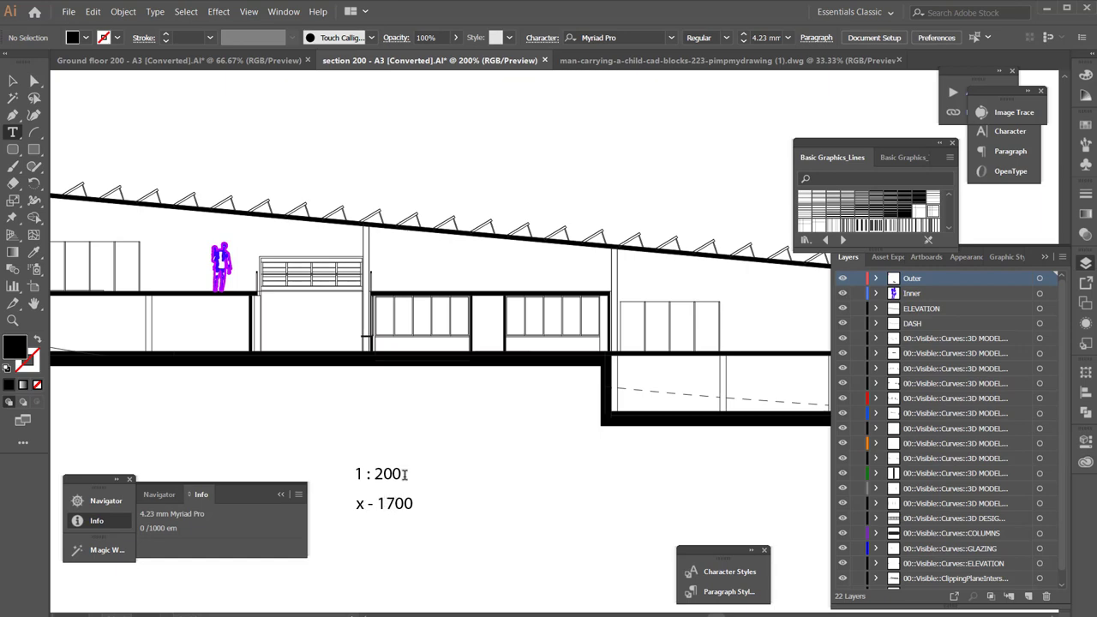
# Divide 1700 by 200 in Calculator to get the 8.5 mm figure height, then return to Illustrator.
pyautogui.press('super')
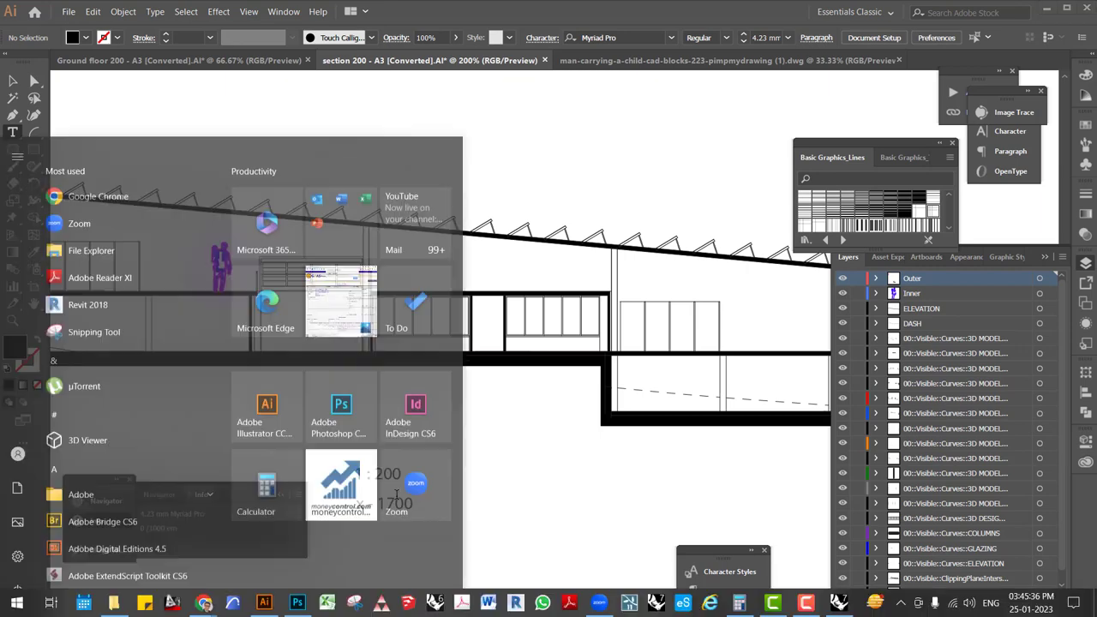
pyautogui.write('calc')
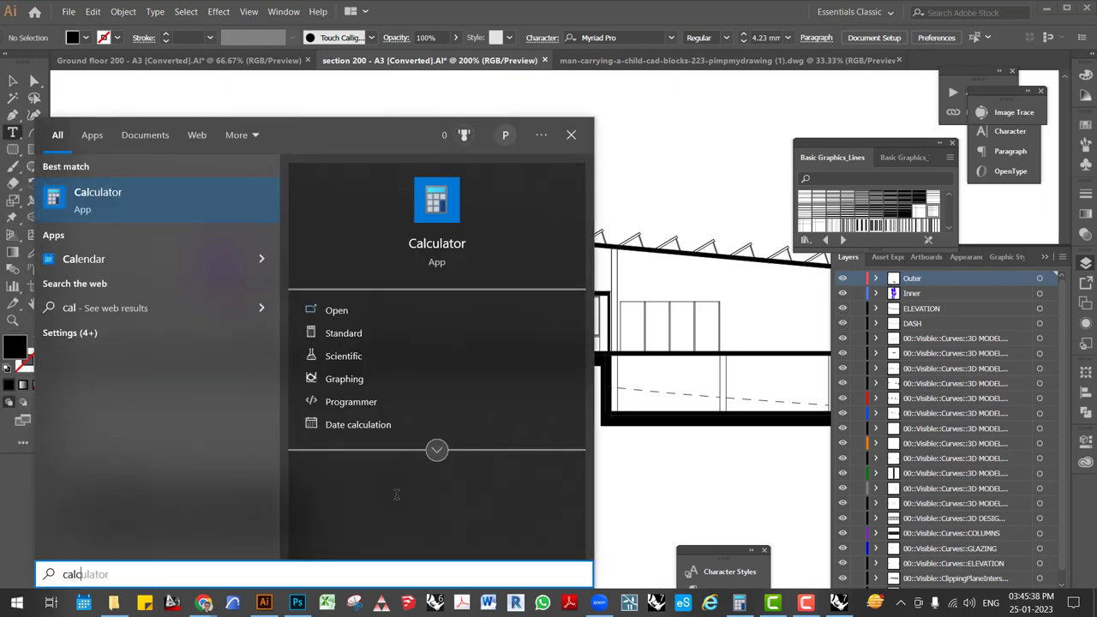
pyautogui.press('Escape')
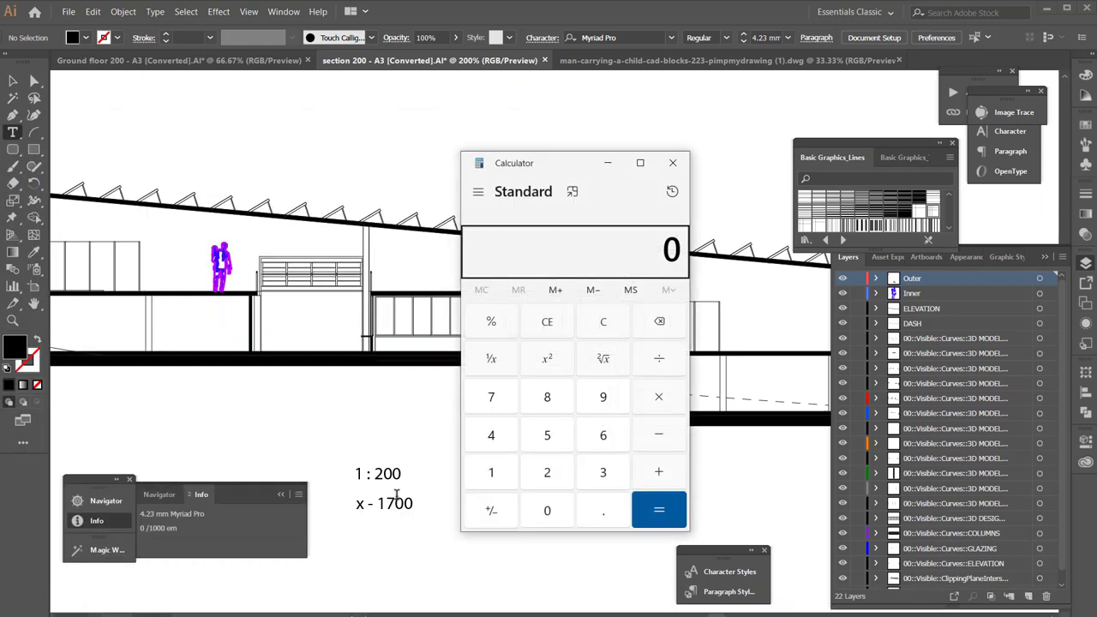
pyautogui.write('1700 ÷ ')
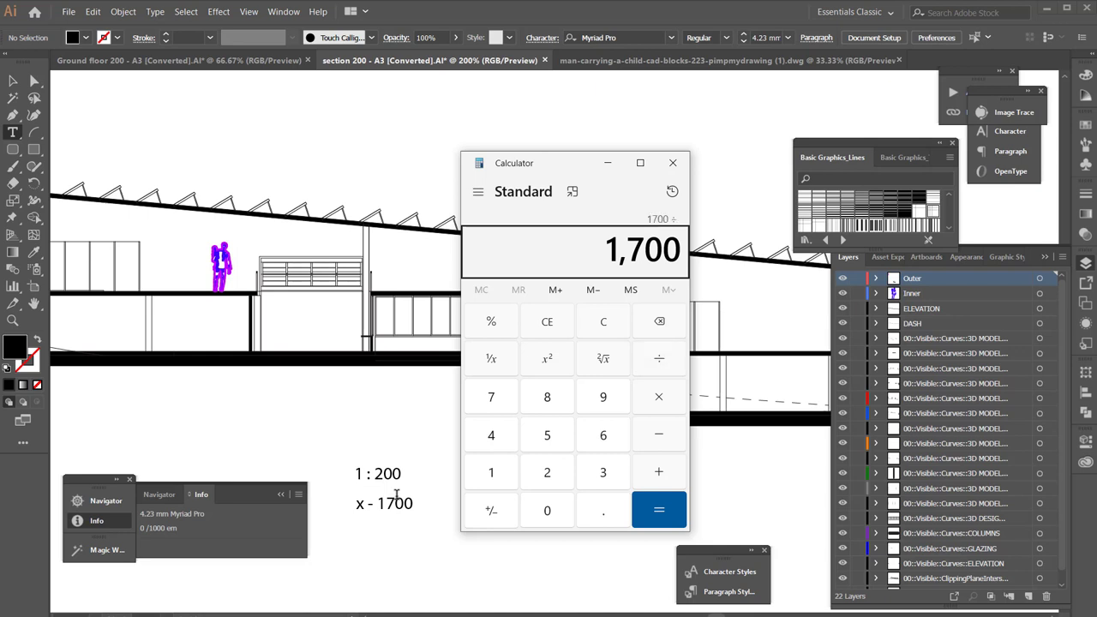
pyautogui.write('200')
pyautogui.press('Return')
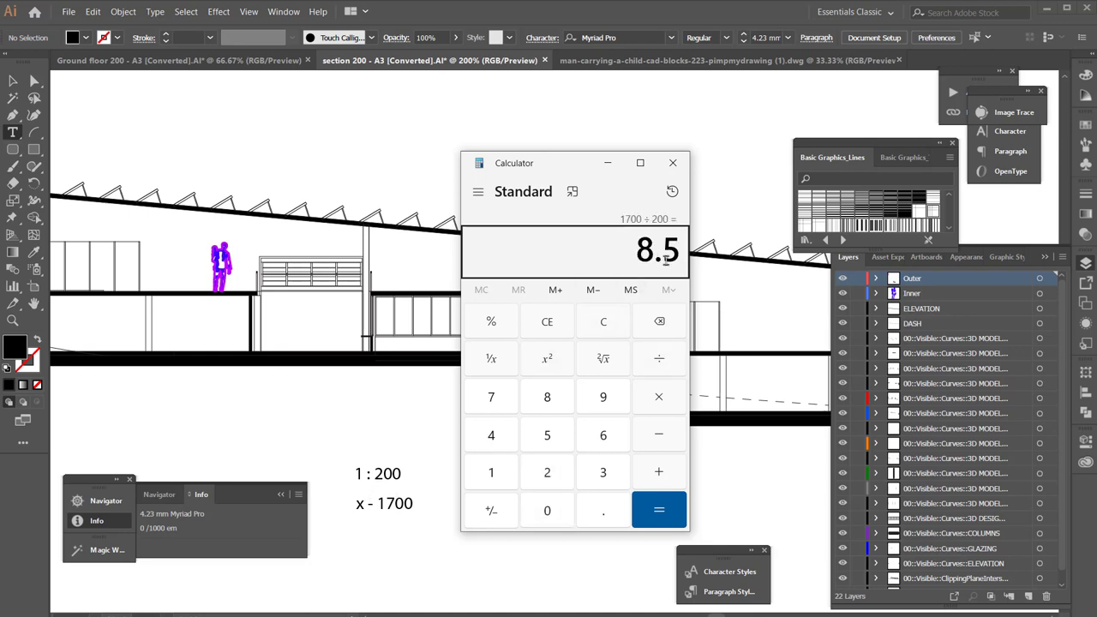
pyautogui.click(13, 81)
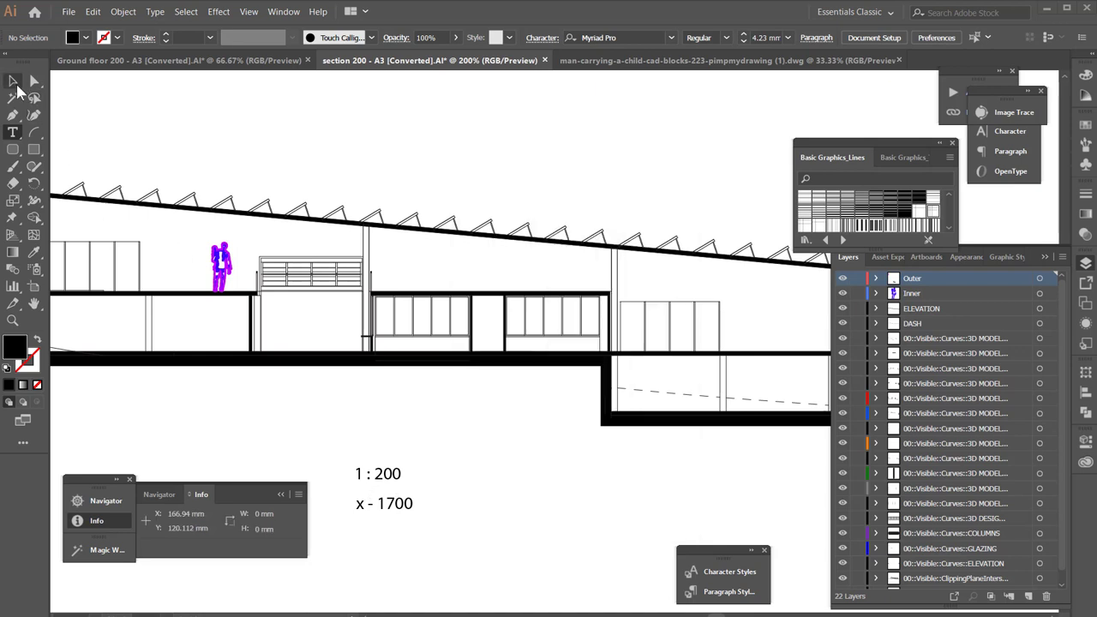
# Scale the man-carrying-a-child group proportionally to 3.384 × 8.462 mm and stroke it black.
pyautogui.click(233, 255)
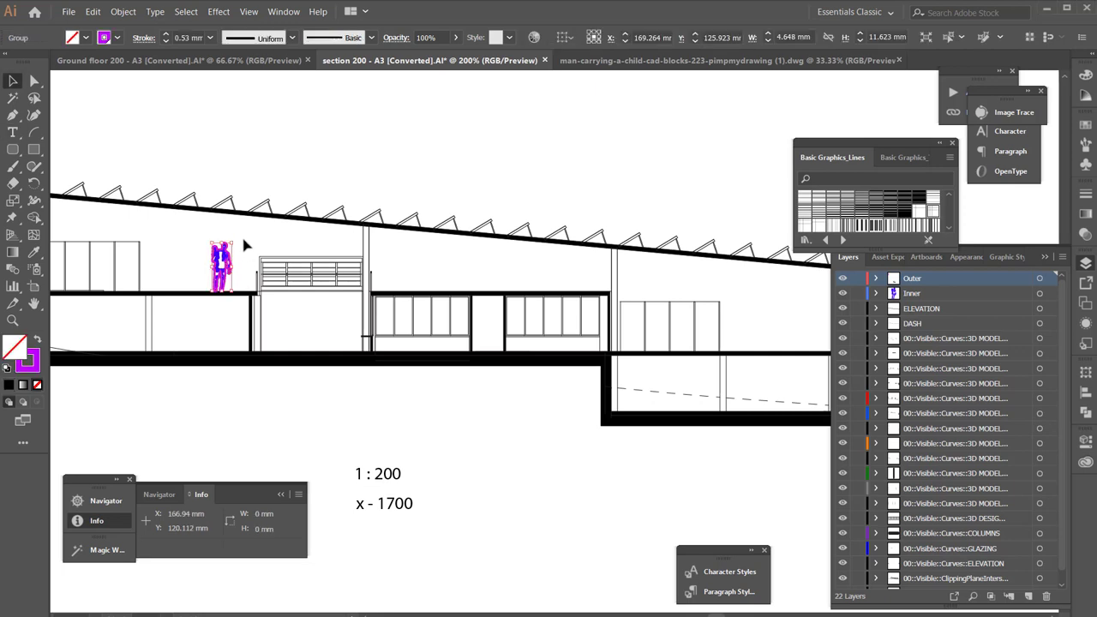
pyautogui.moveTo(242, 238); pyautogui.dragTo(234, 306)
pyautogui.click(228, 281)
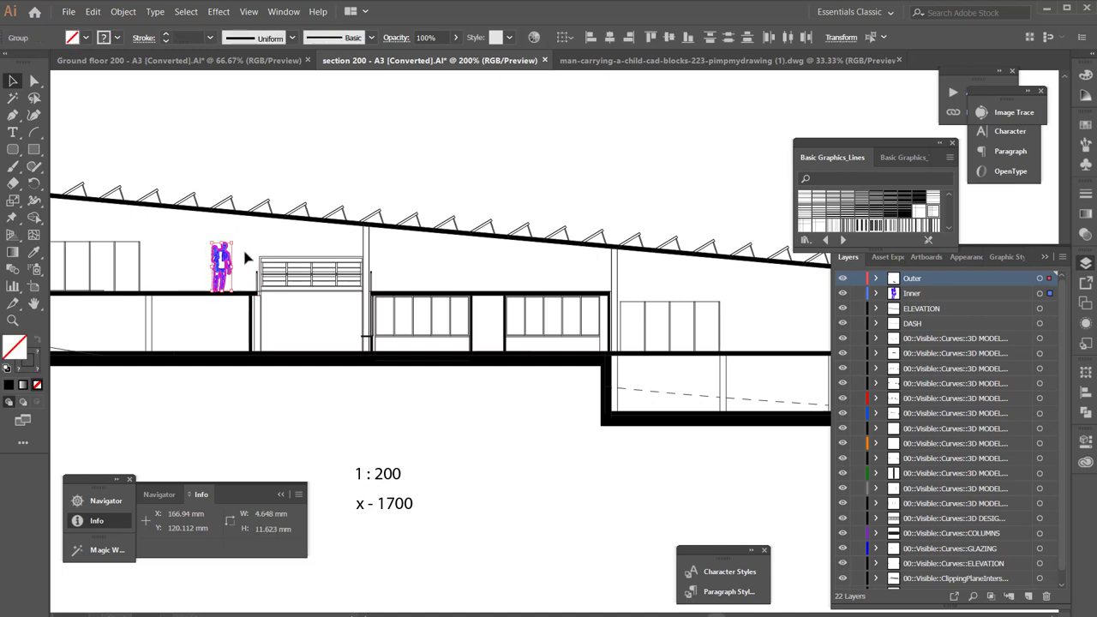
pyautogui.moveTo(233, 243); pyautogui.dragTo(230, 255)
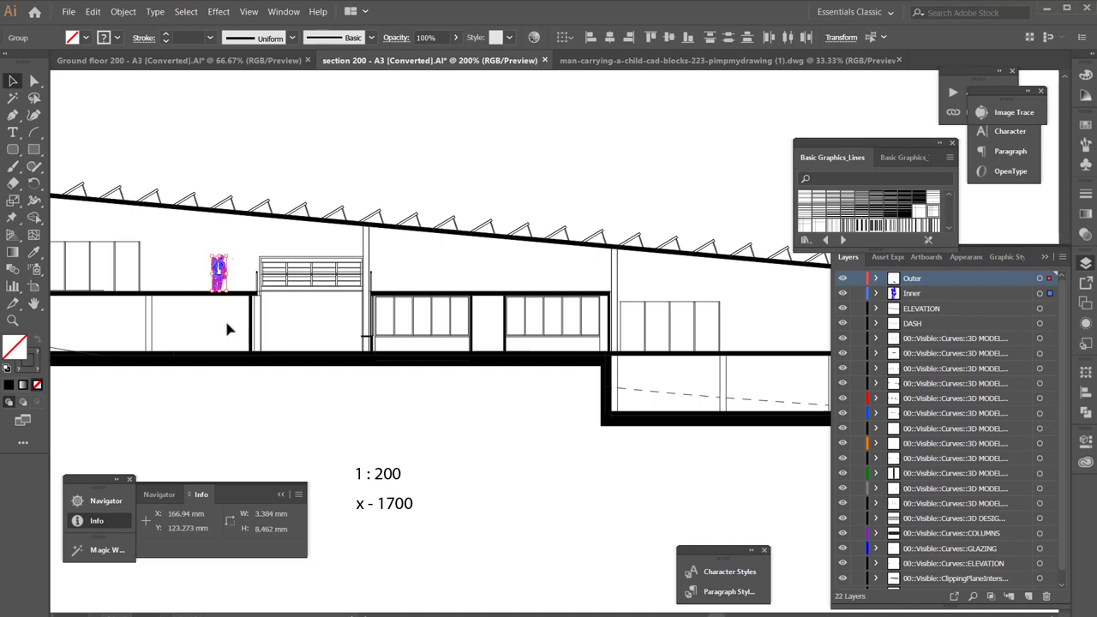
pyautogui.keyDown('shift'); pyautogui.click(110, 40); pyautogui.keyUp('shift')
pyautogui.click(18, 138)
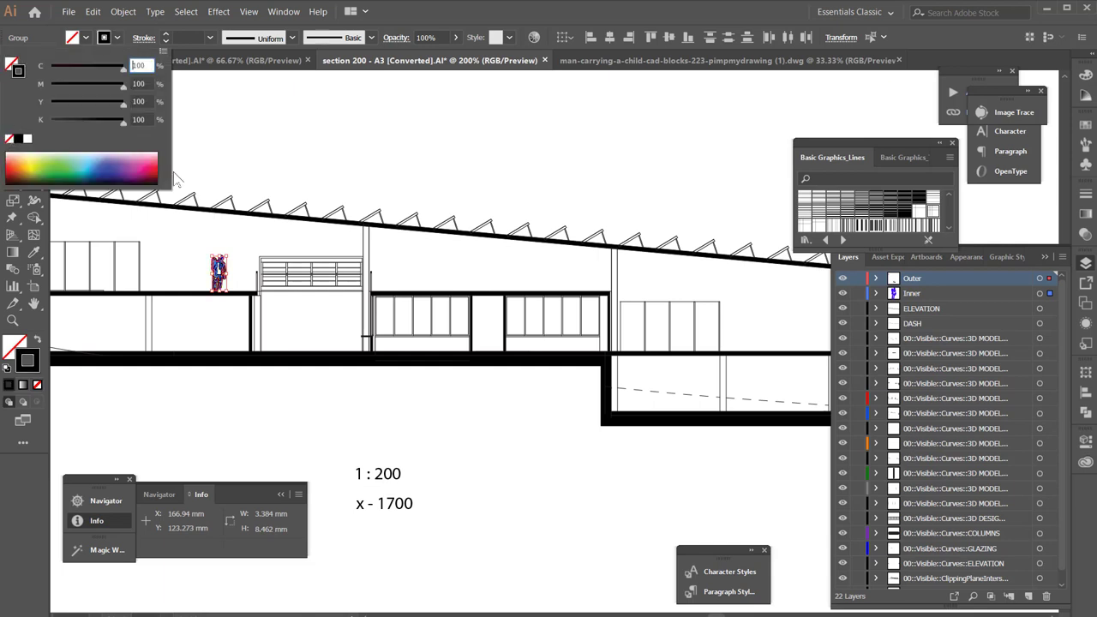
# Set the figure's stroke weight to 0.1 mm.
pyautogui.click(184, 38)
pyautogui.write('.1')
pyautogui.press('Return')
pyautogui.scroll(3, 193, 272)
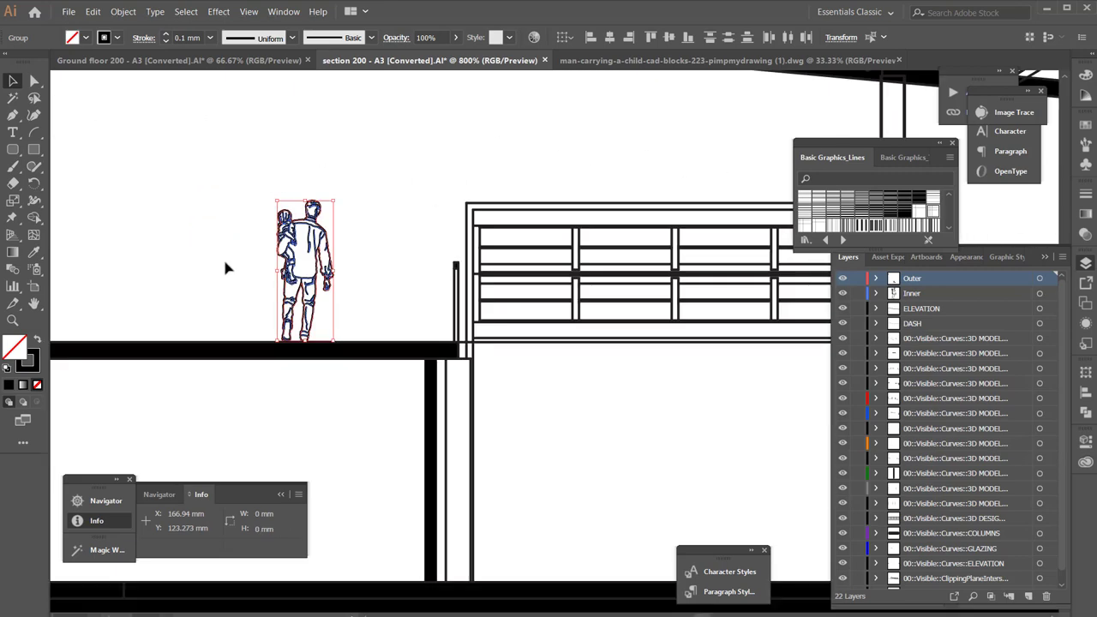
pyautogui.scroll(-4, 292, 293)
pyautogui.scroll(-2, 289, 280)
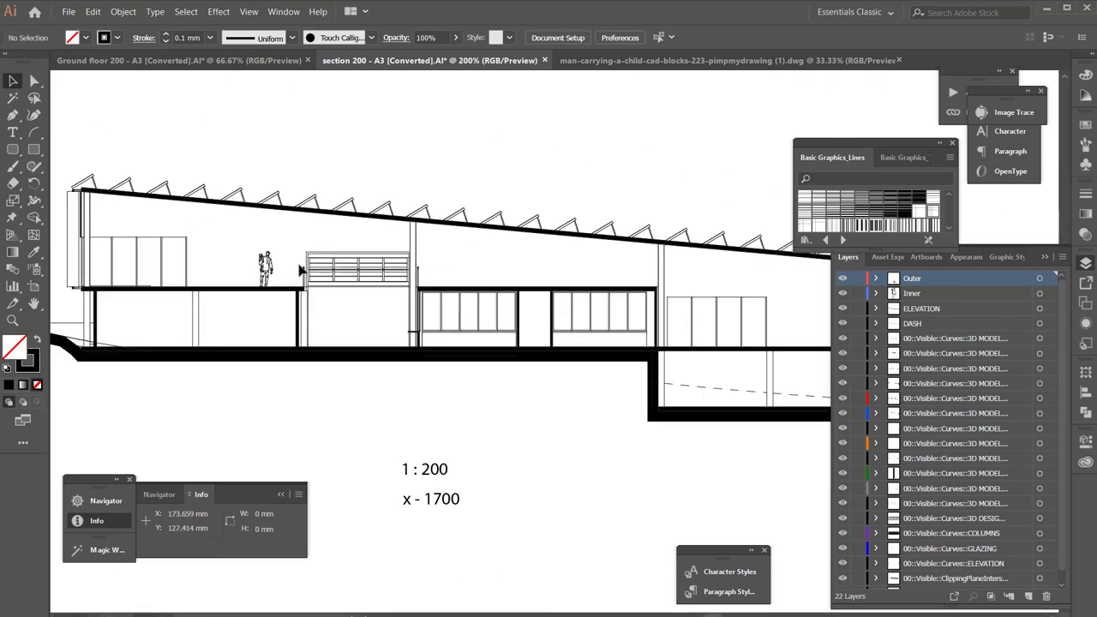
# Reselect the man-with-child figure group and lower its opacity to 50%.
pyautogui.click(300, 271)
pyautogui.scroll(2, 255, 283)
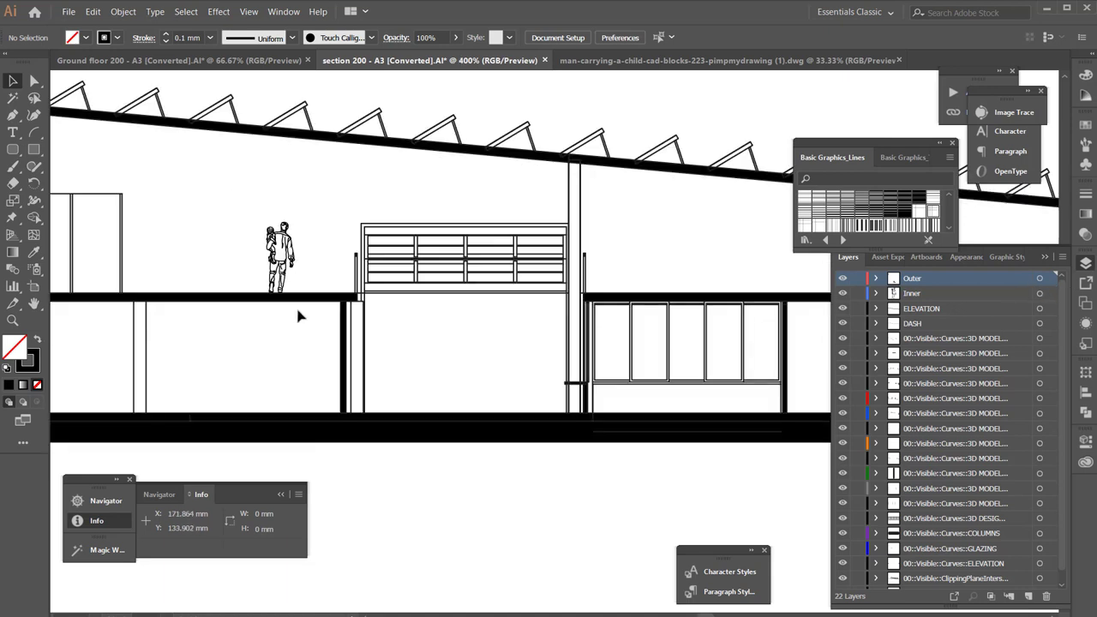
pyautogui.moveTo(304, 323)
pyautogui.mouseDown()
pyautogui.moveTo(316, 285)
pyautogui.moveTo(323, 315)
pyautogui.mouseUp()
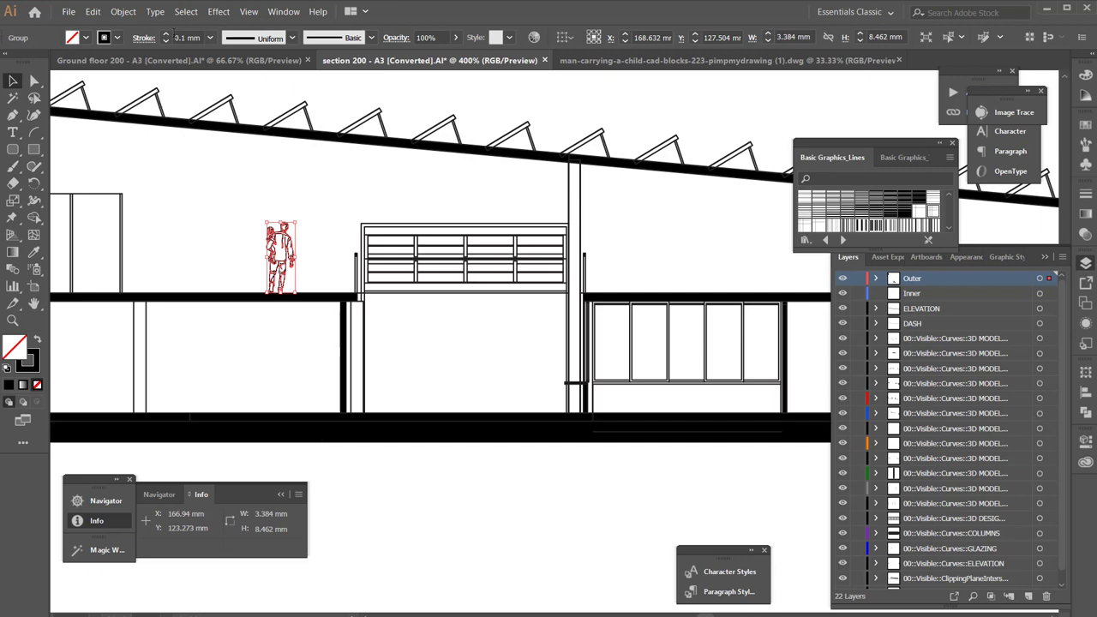
pyautogui.click(426, 36)
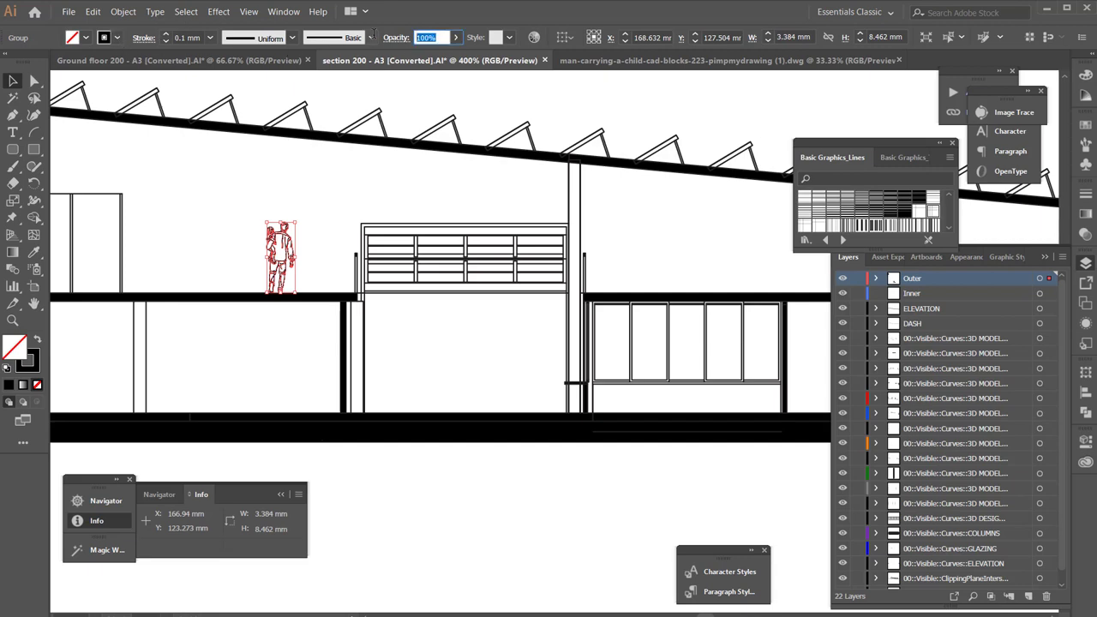
pyautogui.write('50')
pyautogui.press('Return')
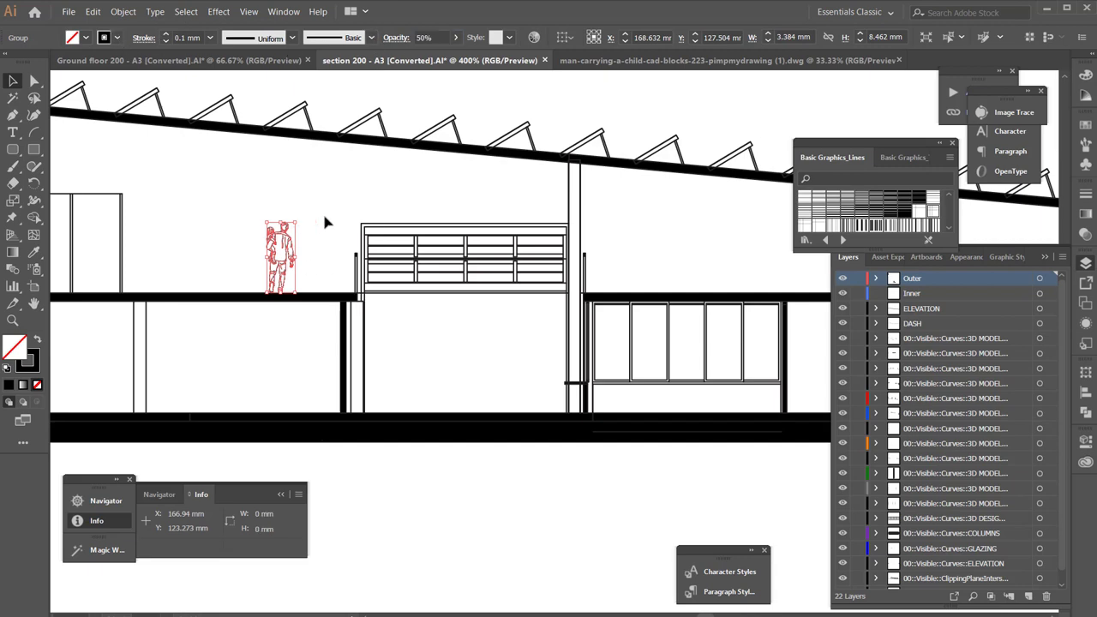
# Zoom out to view the whole A3 section sheet, checking the 1 : 200 and x - 1700 notes.
pyautogui.click(322, 211)
pyautogui.hotkey('ctrl', '-')
pyautogui.hotkey('ctrl', '-')
pyautogui.hotkey('ctrl', '-')
pyautogui.click(369, 421)
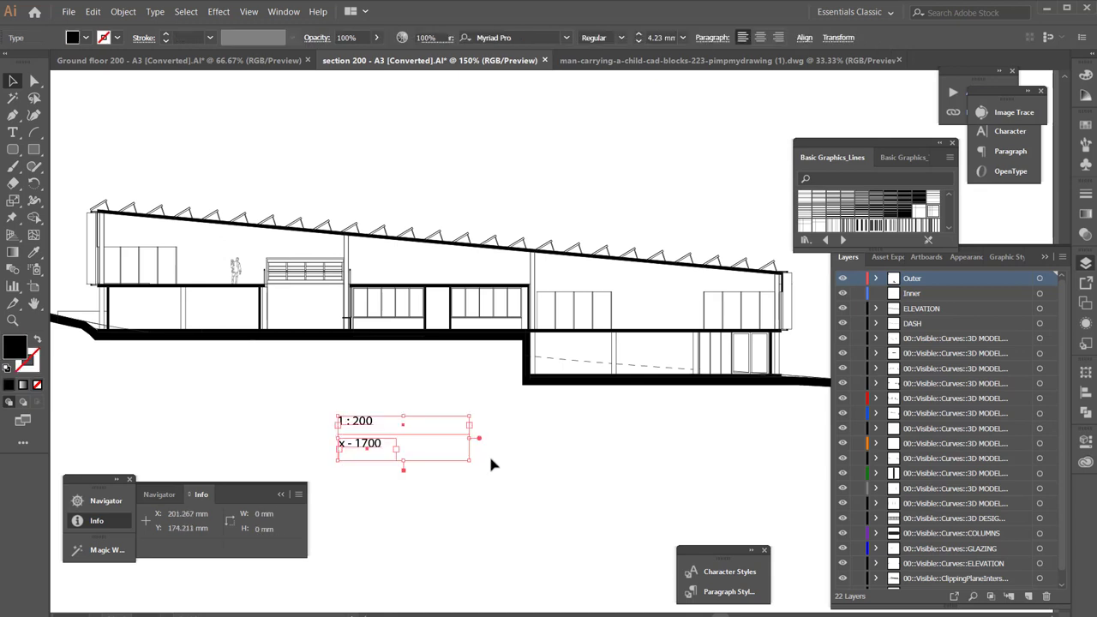
pyautogui.click(297, 413)
pyautogui.hotkey('ctrl', '-')
pyautogui.hotkey('ctrl', '-')
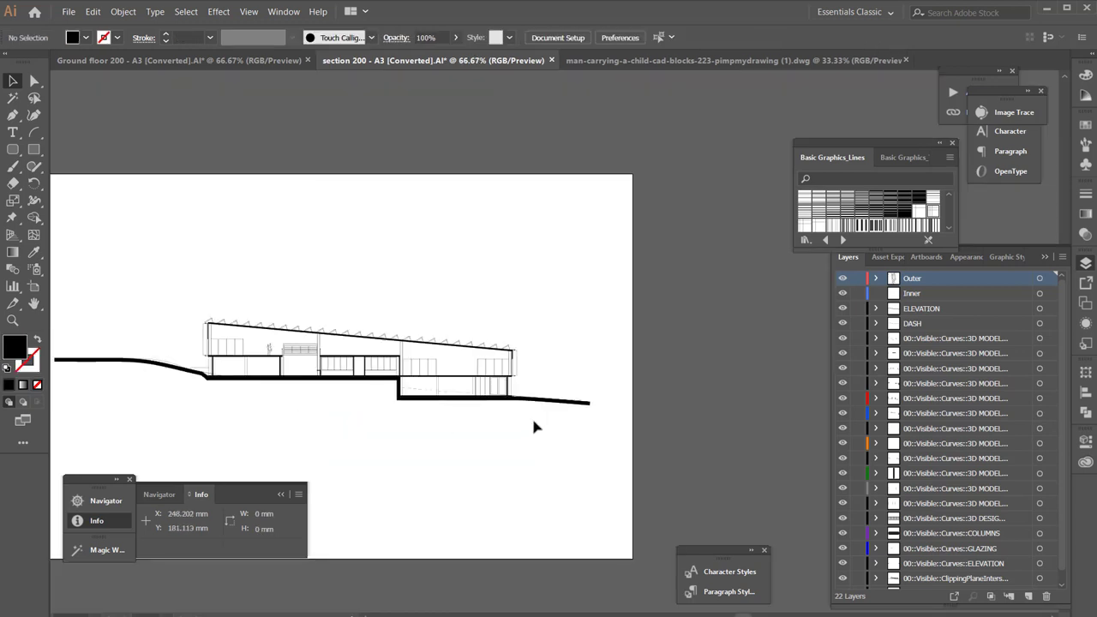
pyautogui.keyDown('alt'); pyautogui.scroll(-1, 558, 253); pyautogui.keyUp('alt')
pyautogui.keyDown('alt'); pyautogui.scroll(1, 385, 280); pyautogui.keyUp('alt')
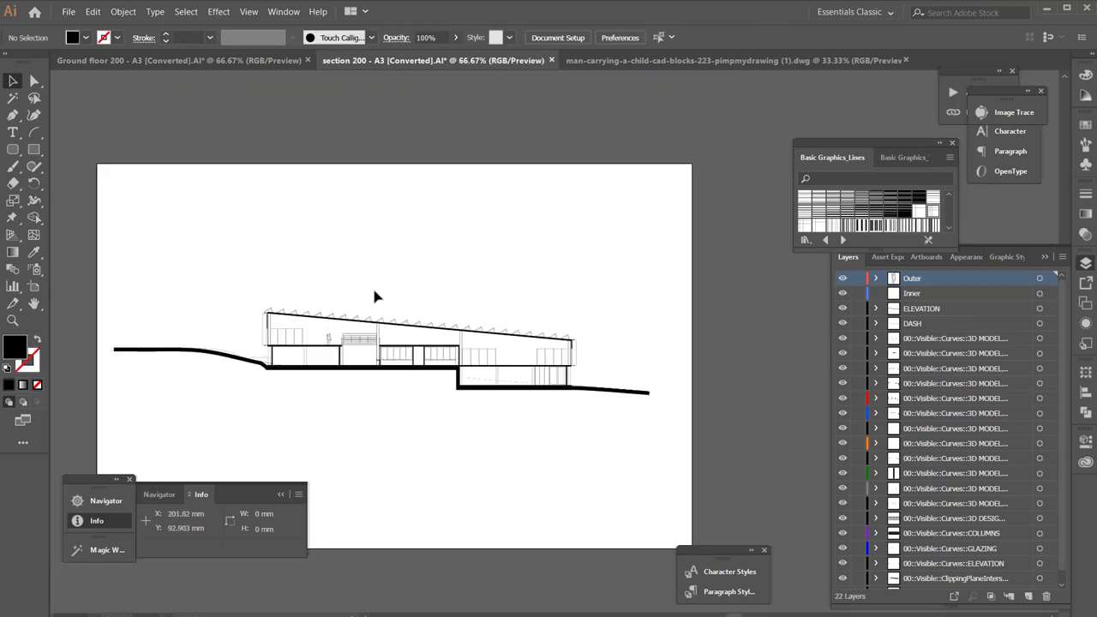